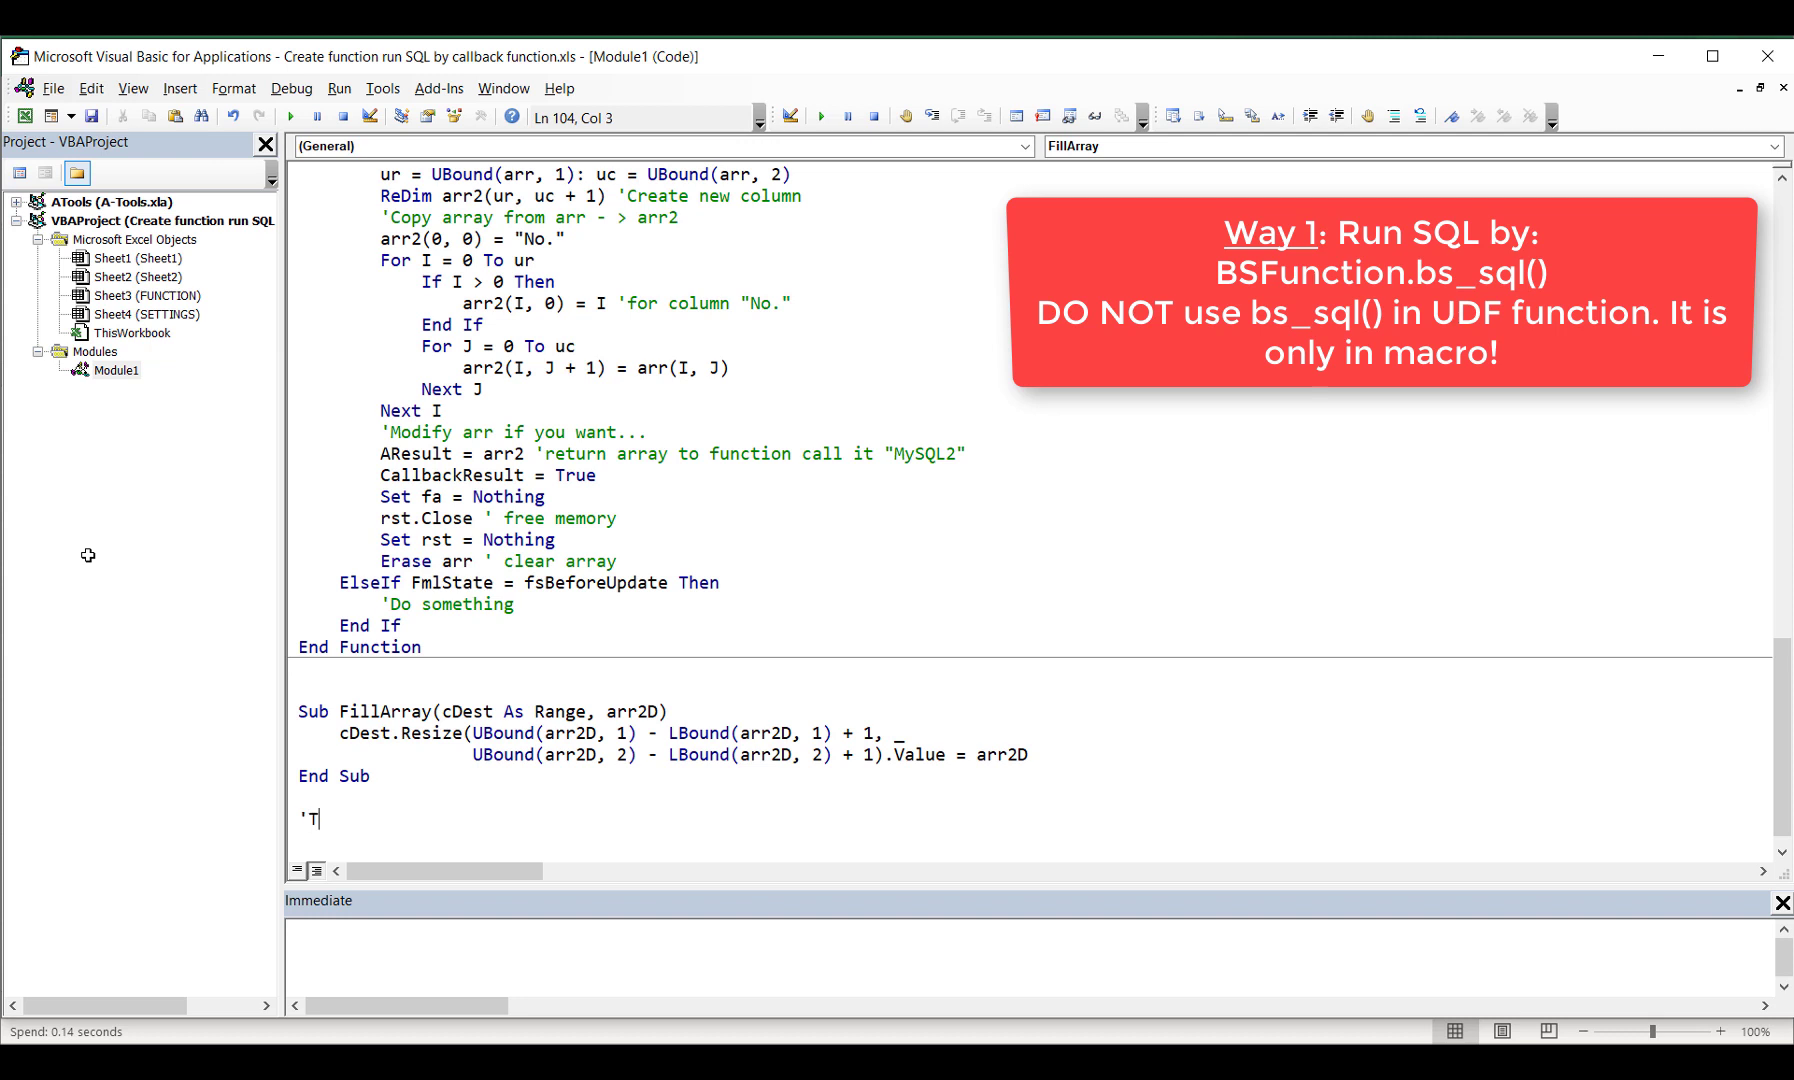
Below FillArray, add a 'Test SQL comment and a Sub Test_SQL header with its End Sub
text(est SQL)
key(Return)
key(Return)
text(S)
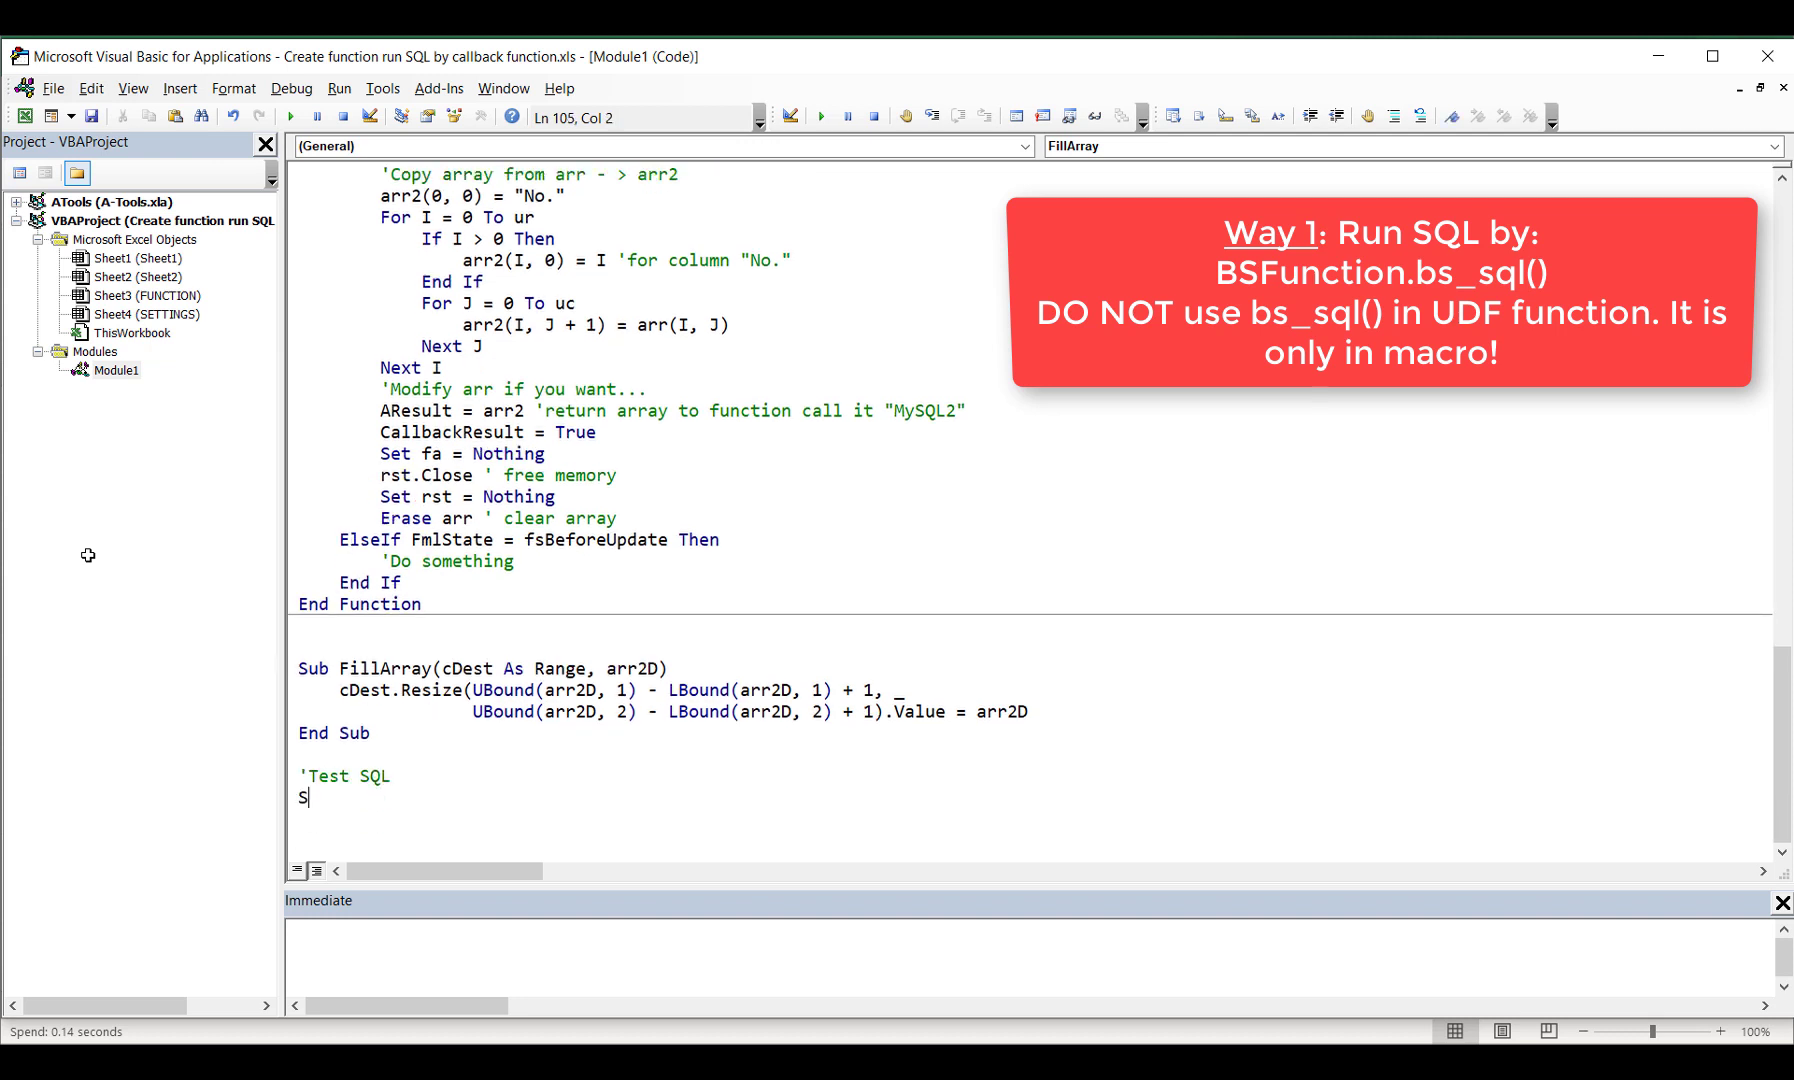
text(ub Test)
text(_SQL)
key(Return)
key(Down)
key(Down)
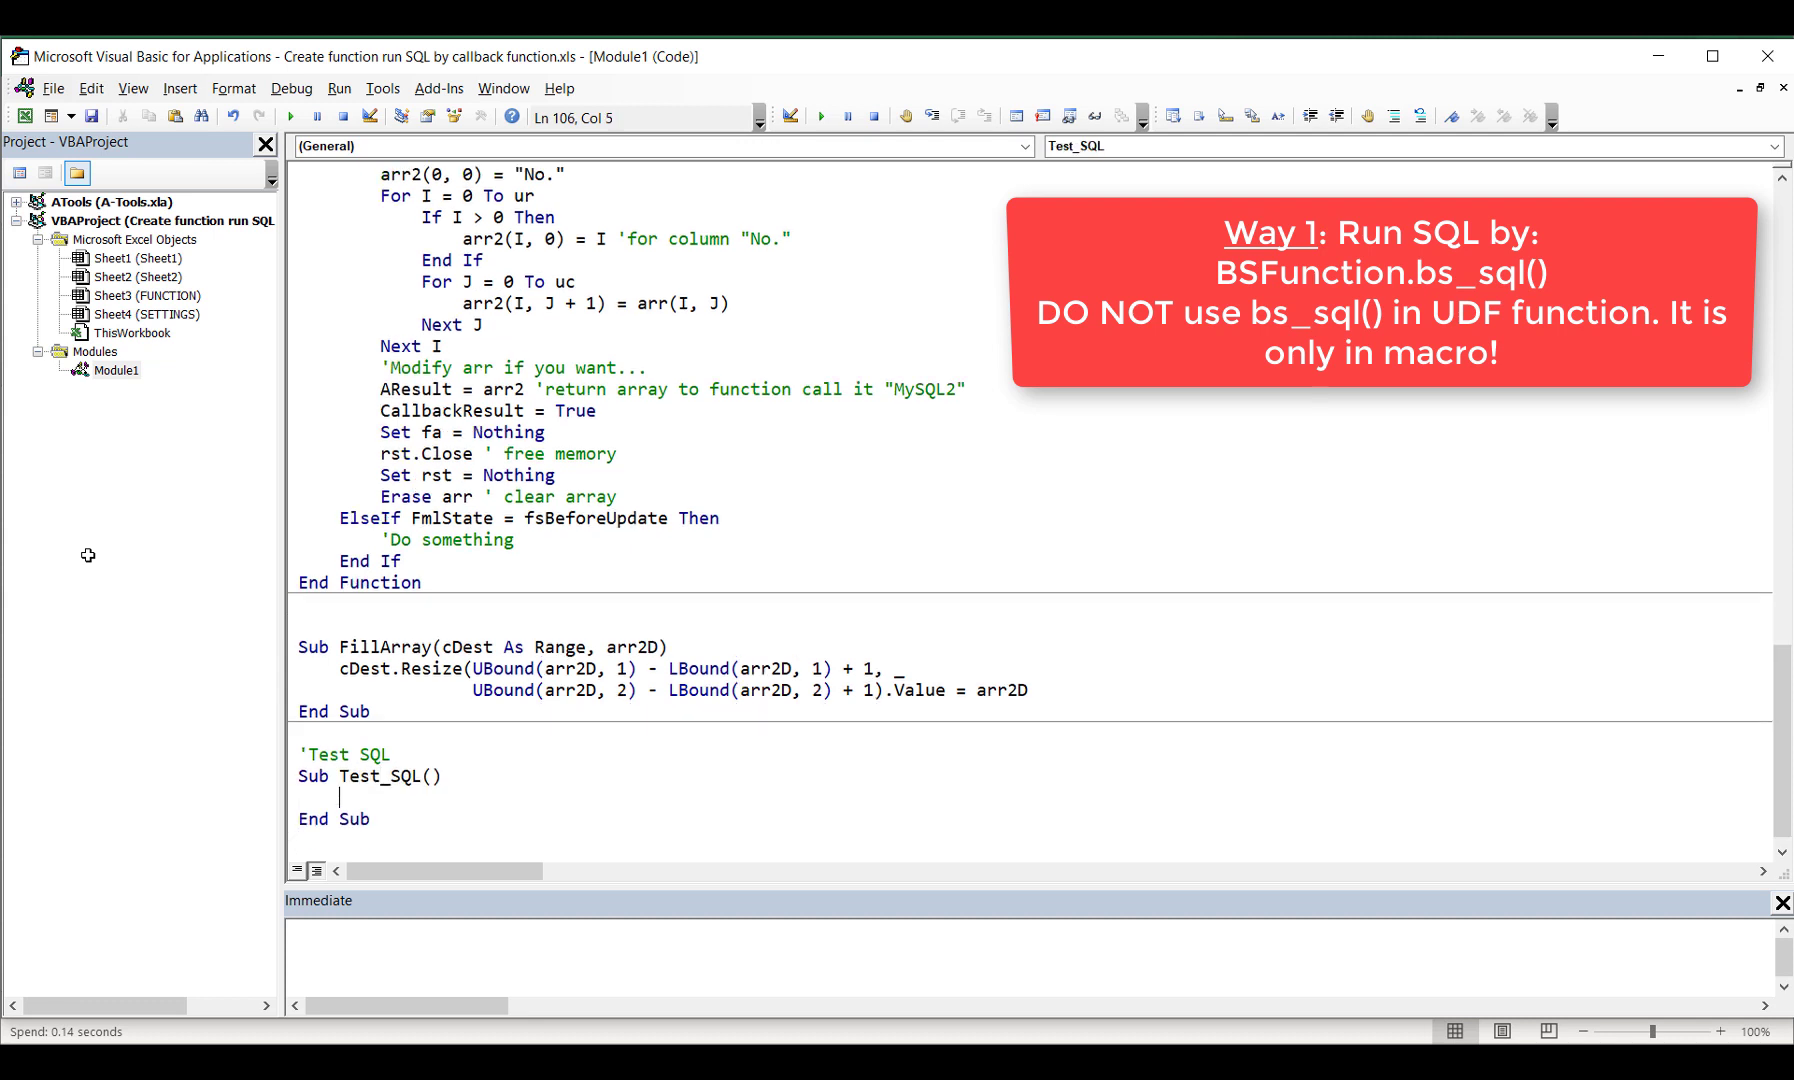
Declare bf As New BSFunctions and rst As Object inside Test_SQL
text(Dim )
text(bf a)
text(s new)
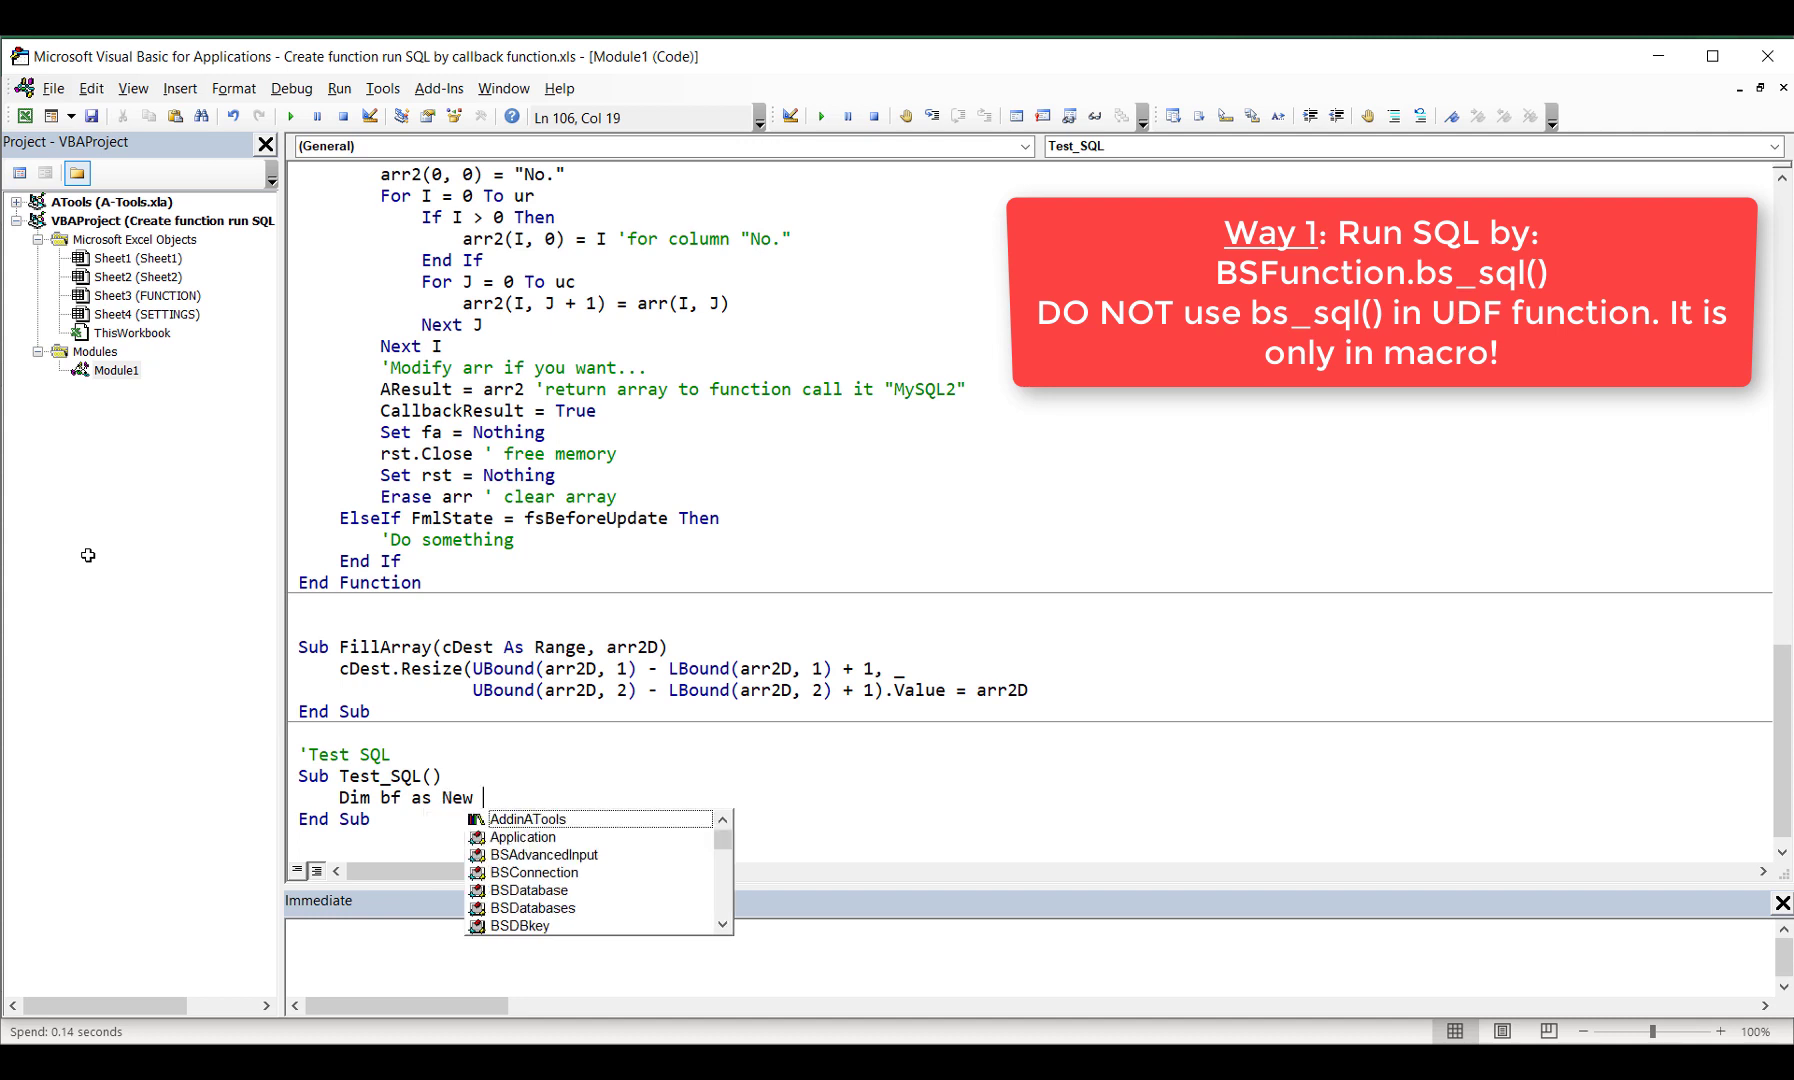
text( bsfu)
key(Return)
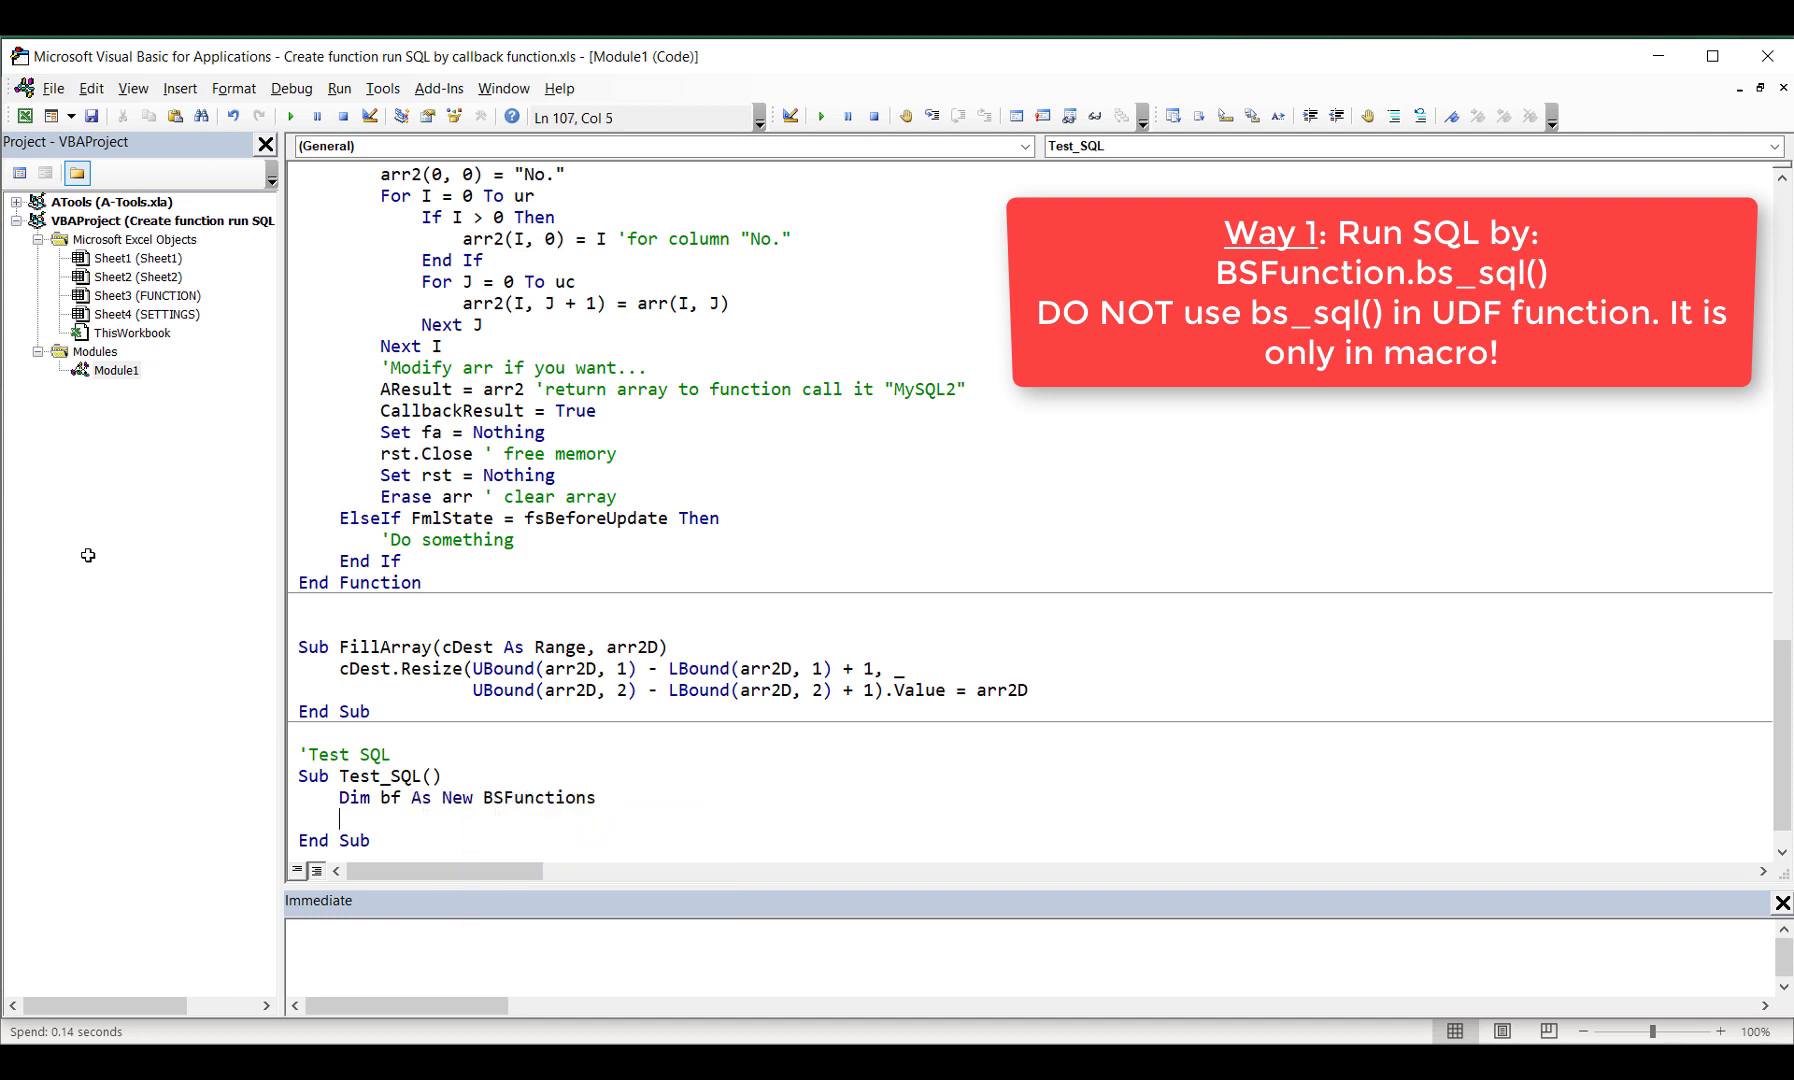
key(Down)
key(Down)
key(Down)
key(Up)
key(Up)
key(Up)
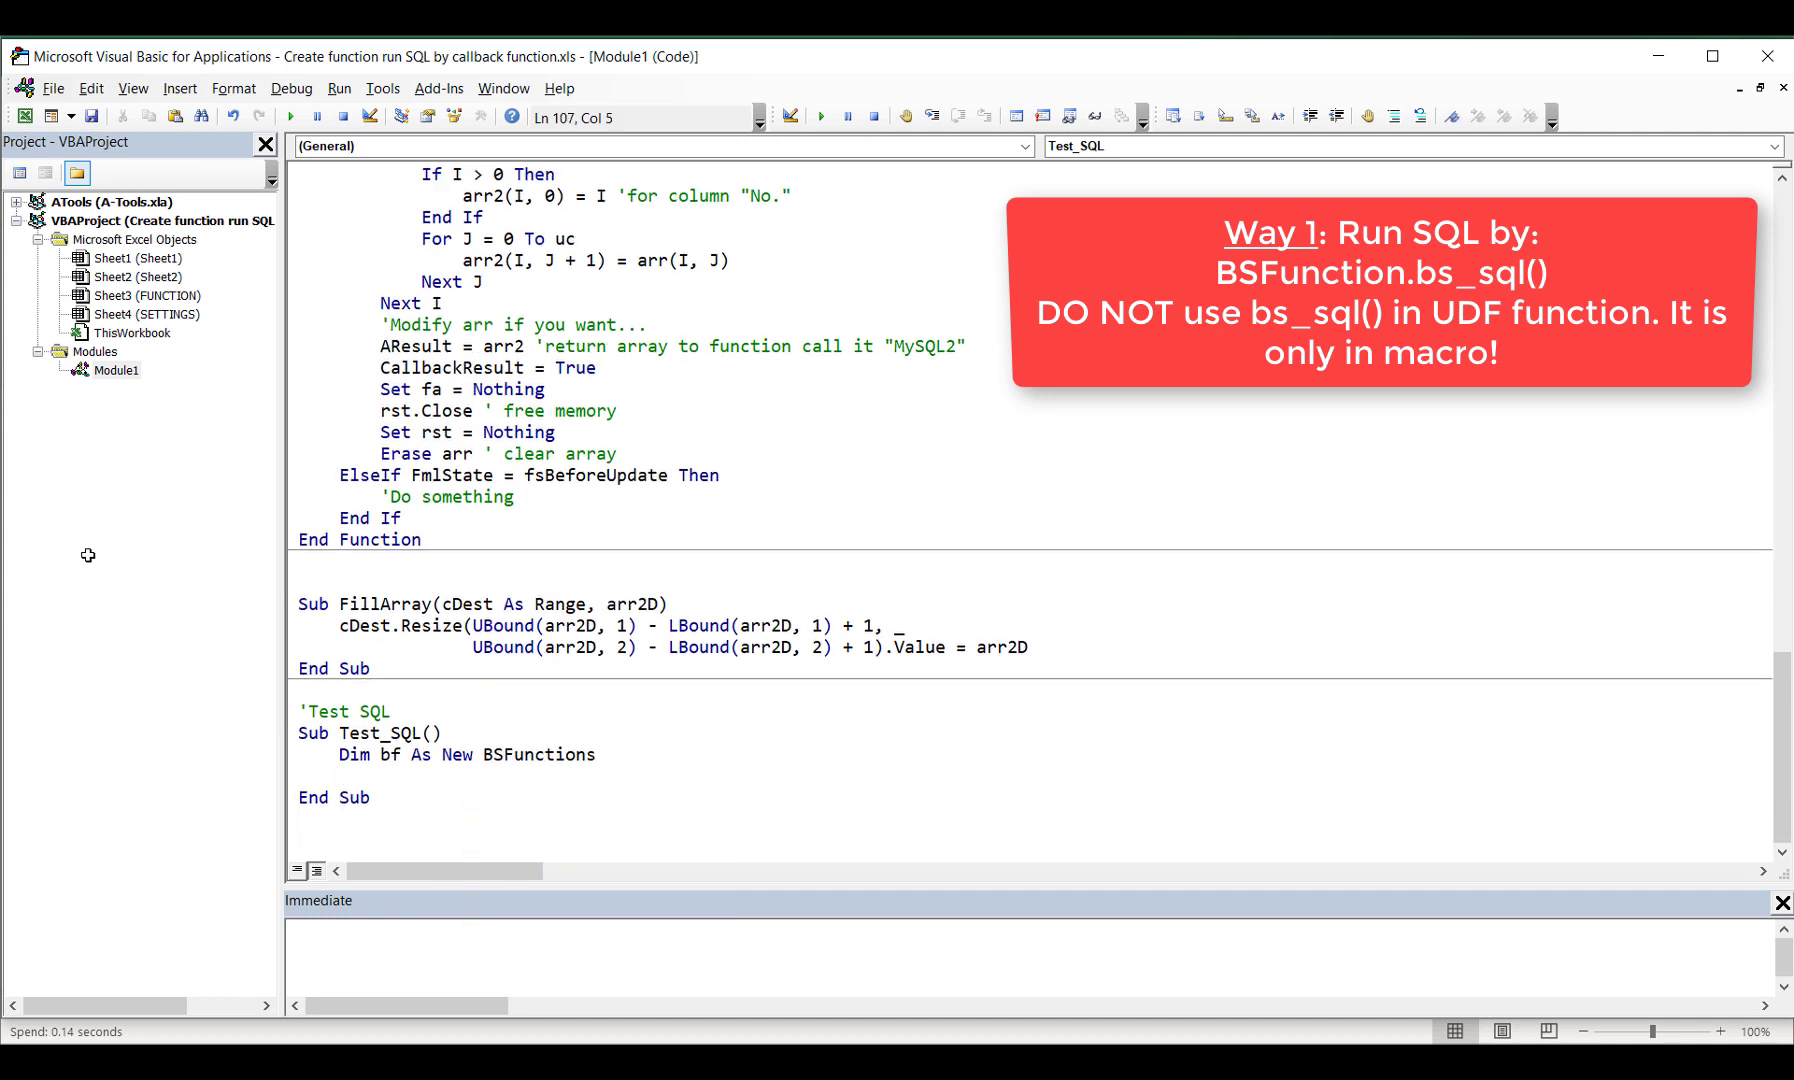
text(Dim )
text(rst as )
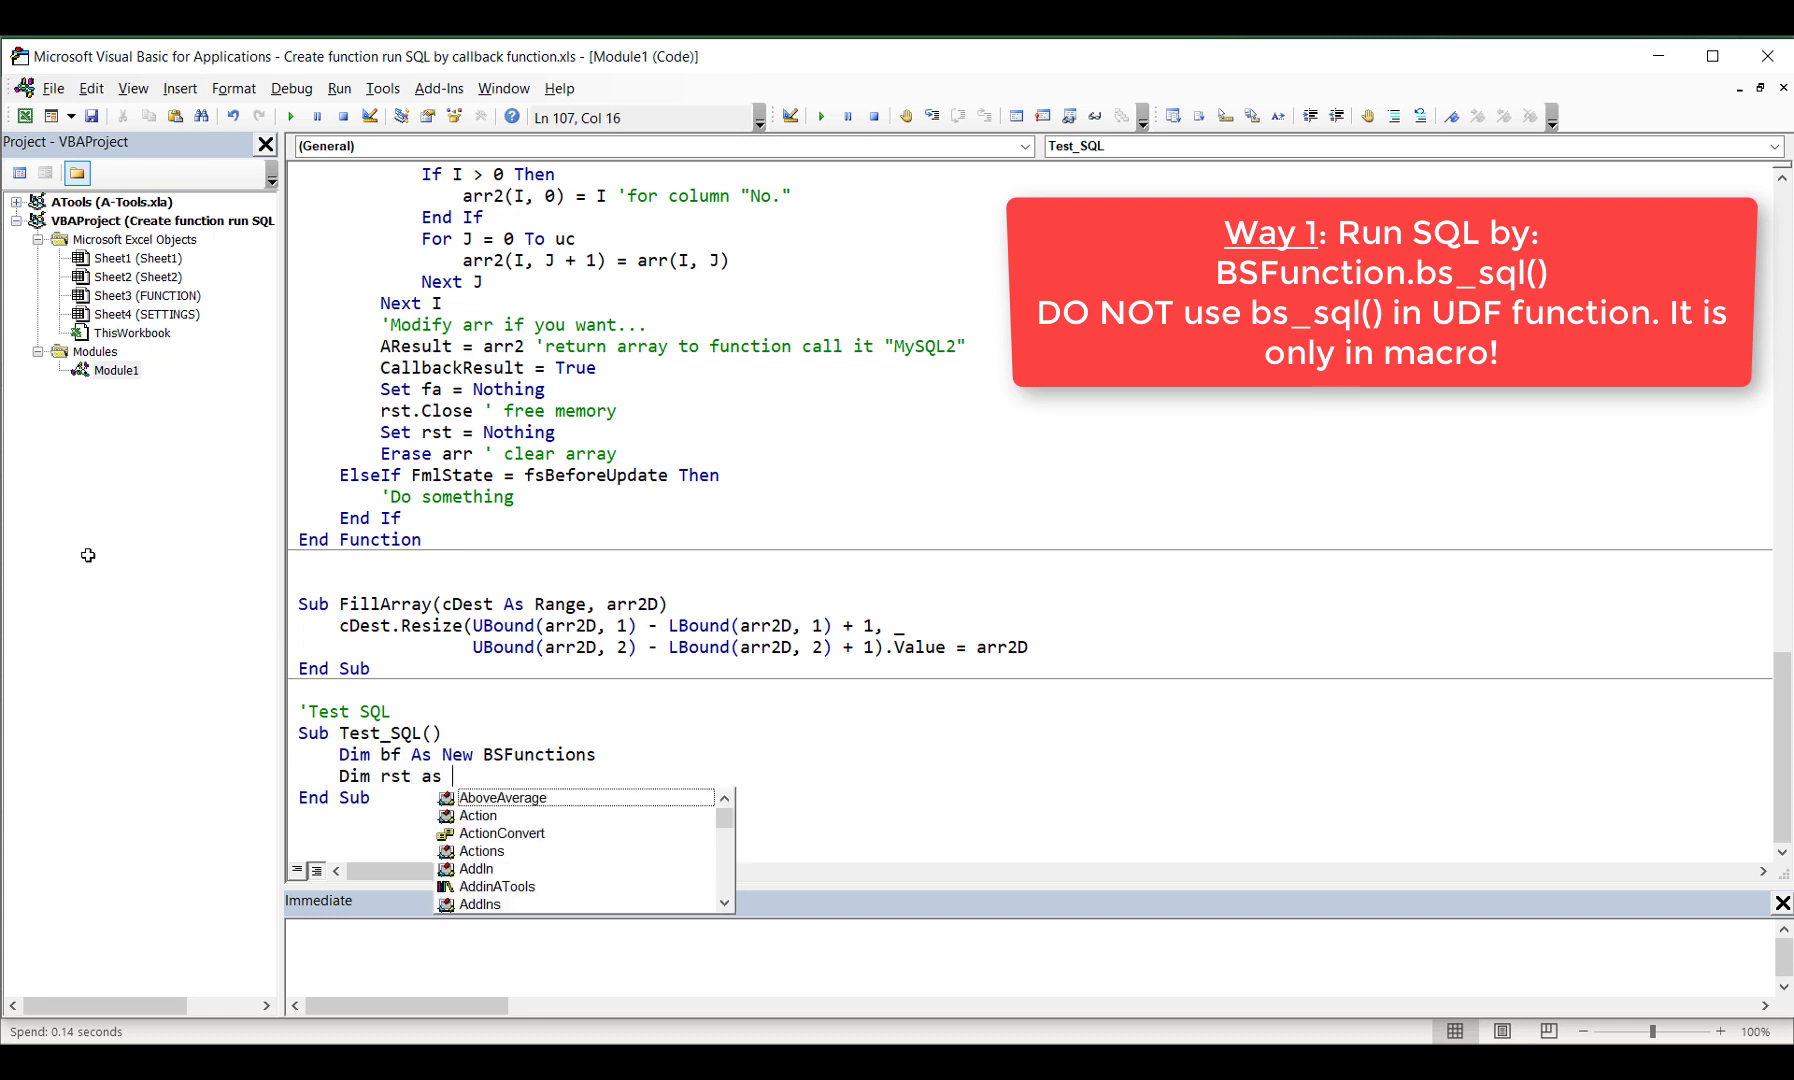
text(ob)
key(Return)
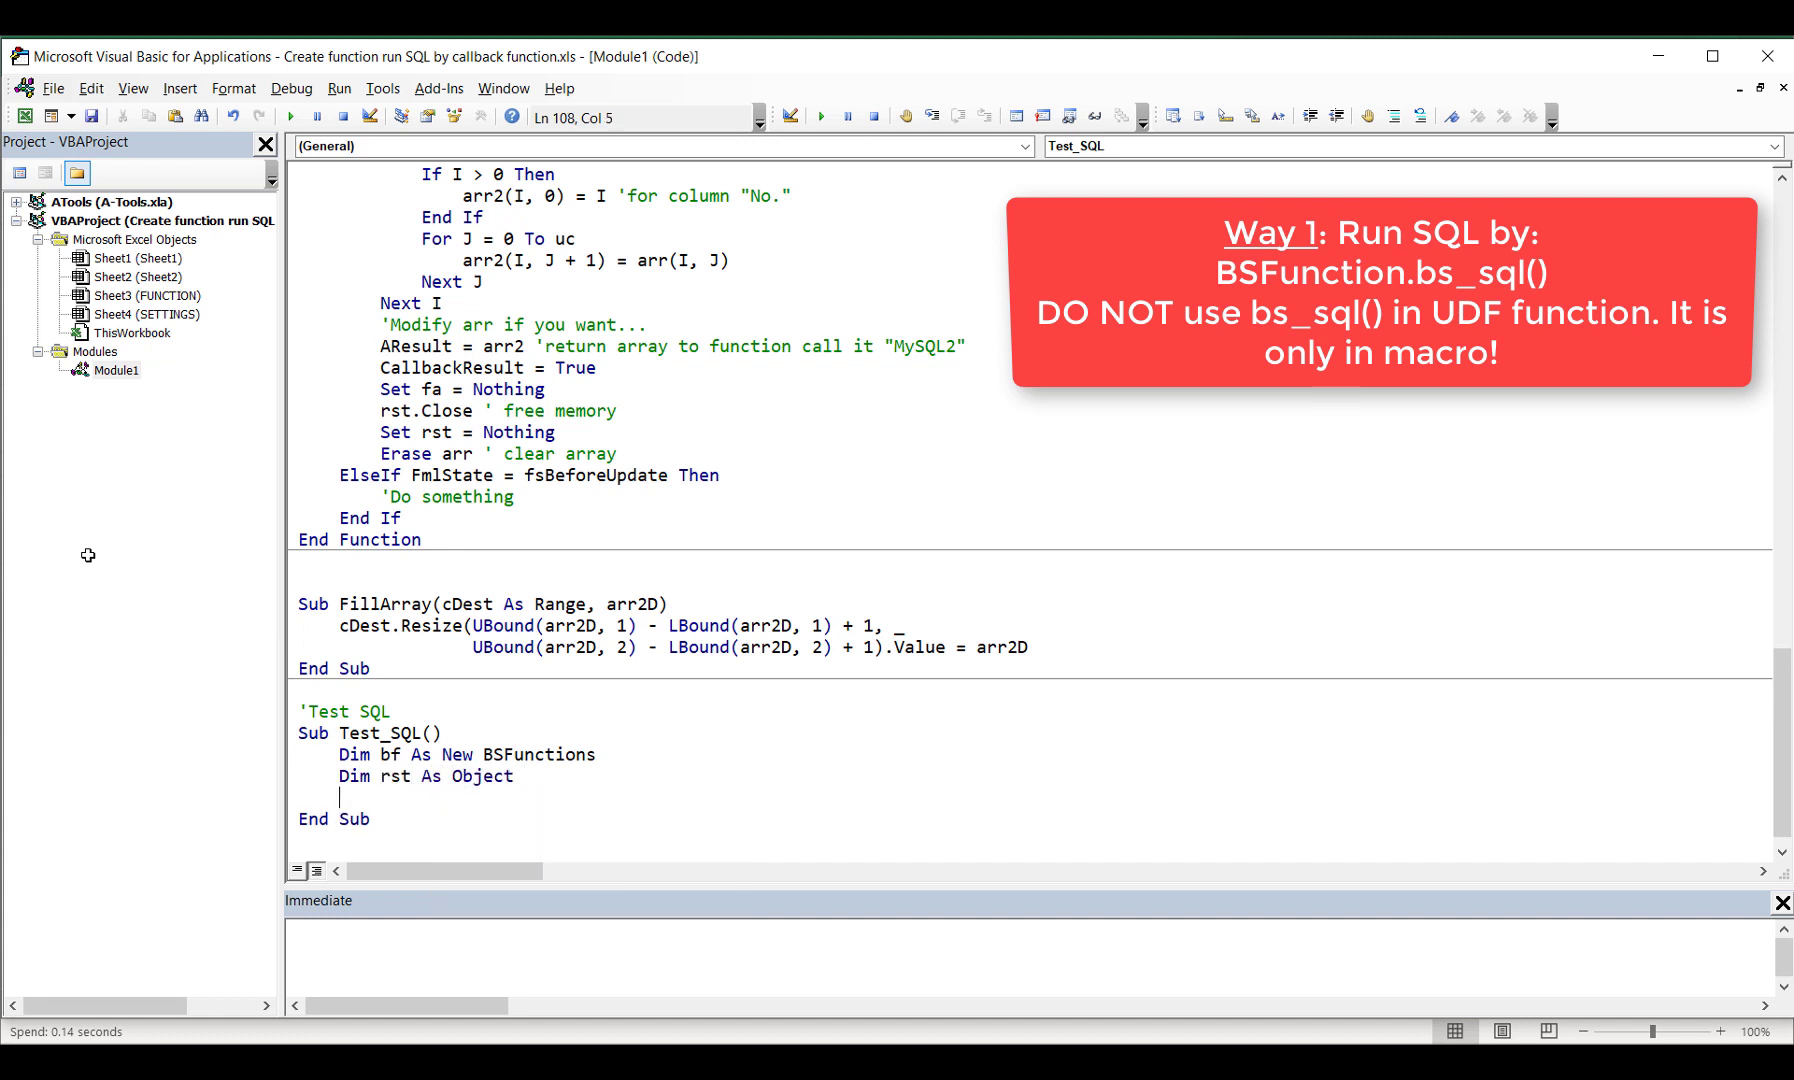
Add the line Set rst = bf.bs_Sql("SELECT * FROM DATA")
text(set )
text(rst )
text(= bf)
text(.bs_)
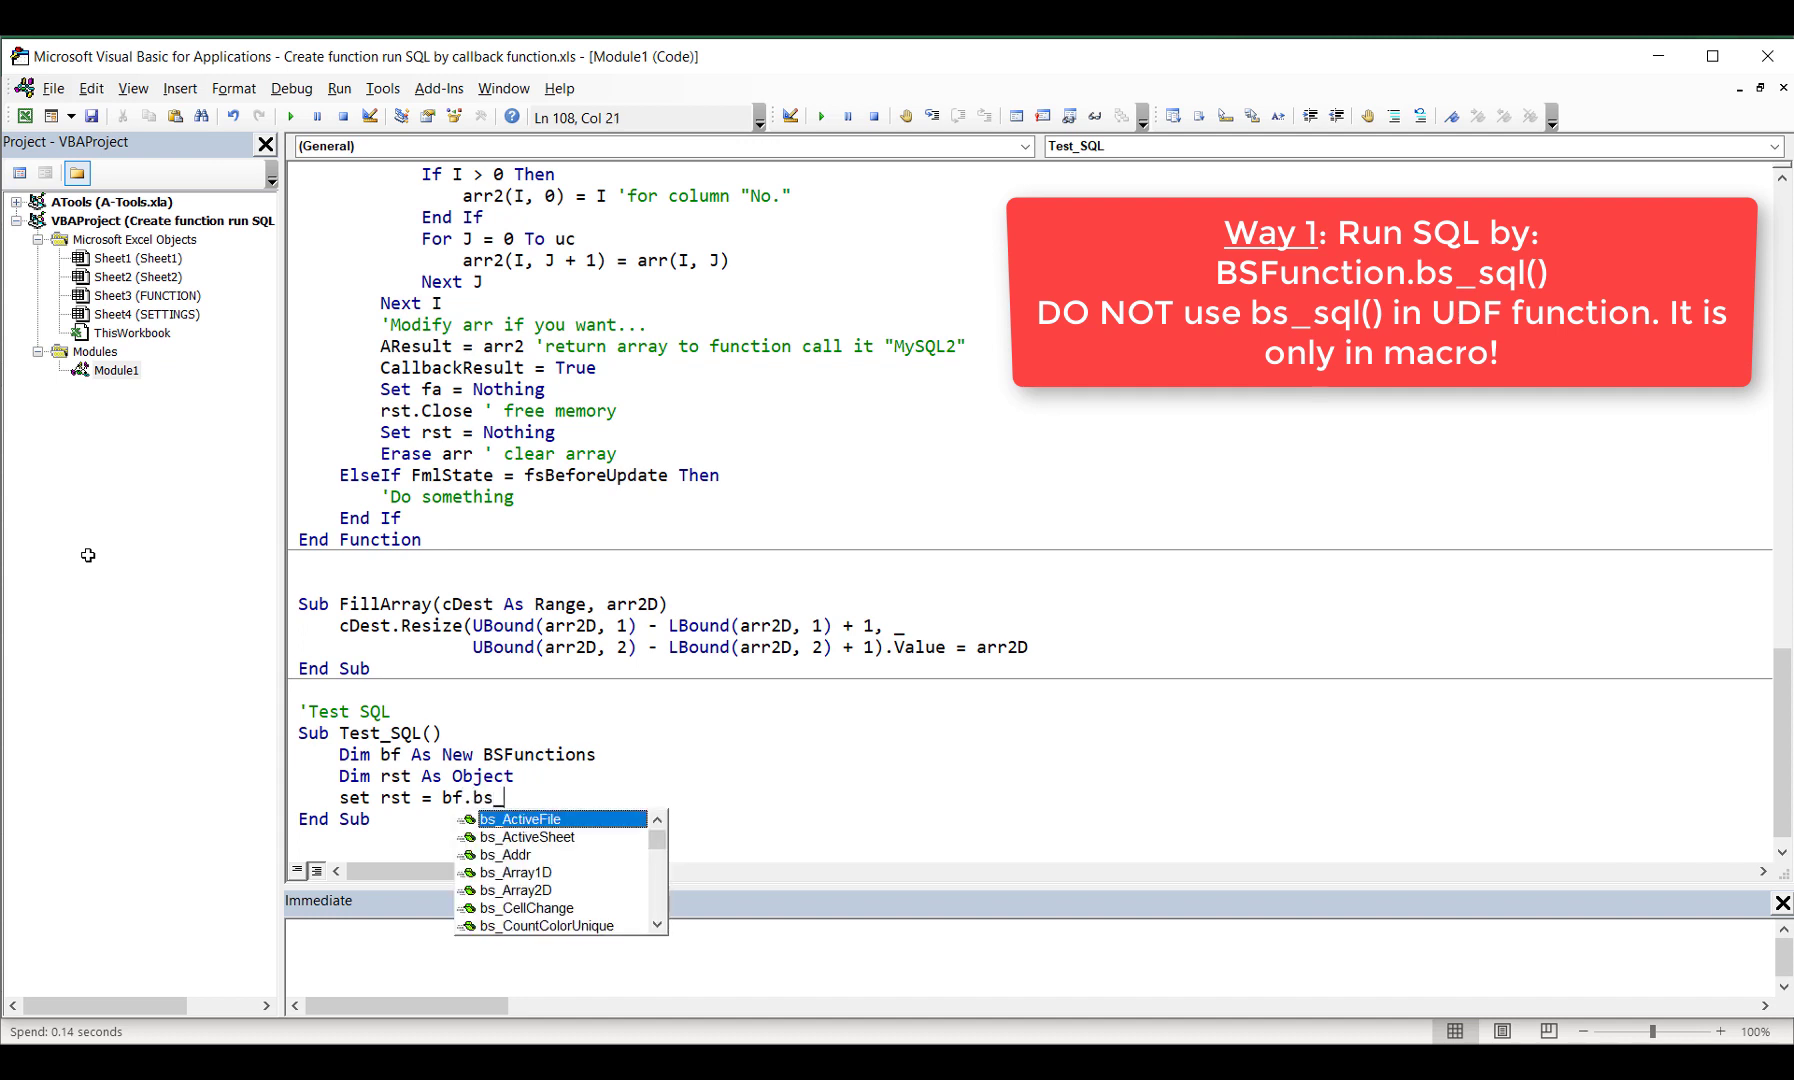
key(Down)
key(Down)
key(Down)
text(s)
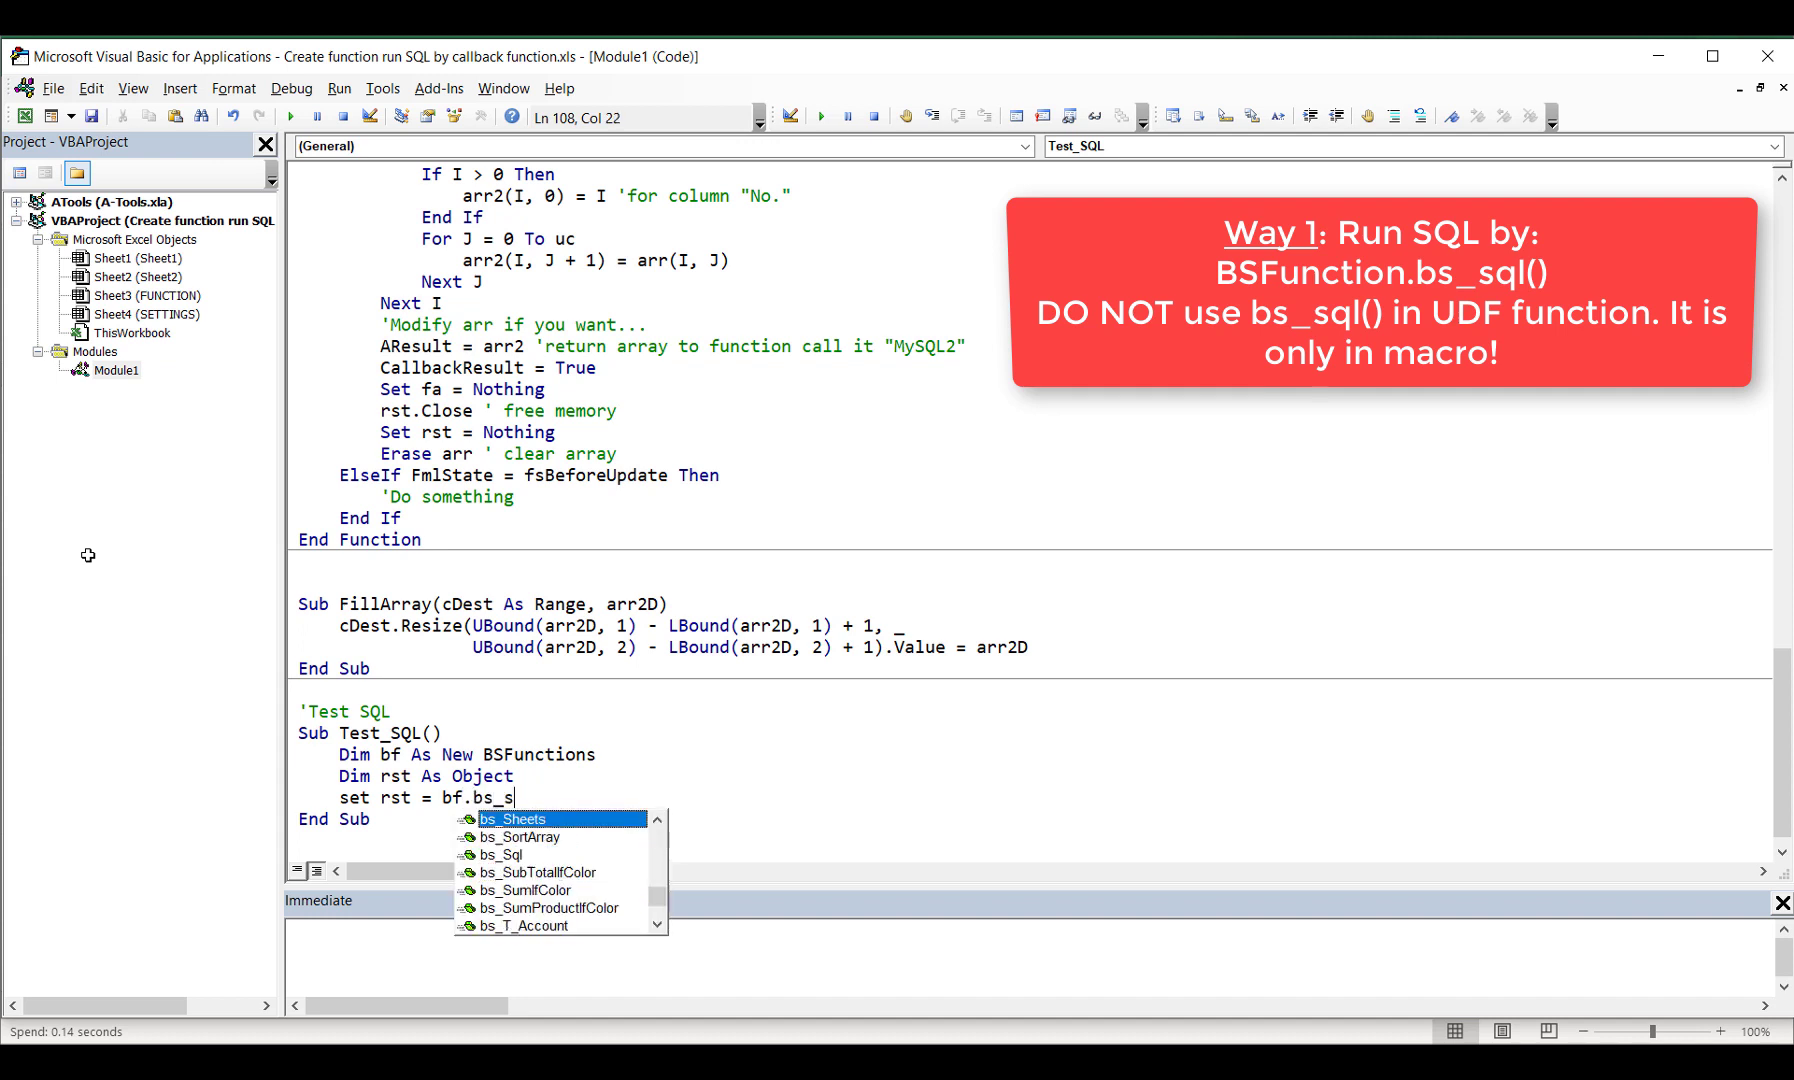
key(Down)
key(Down)
text(()
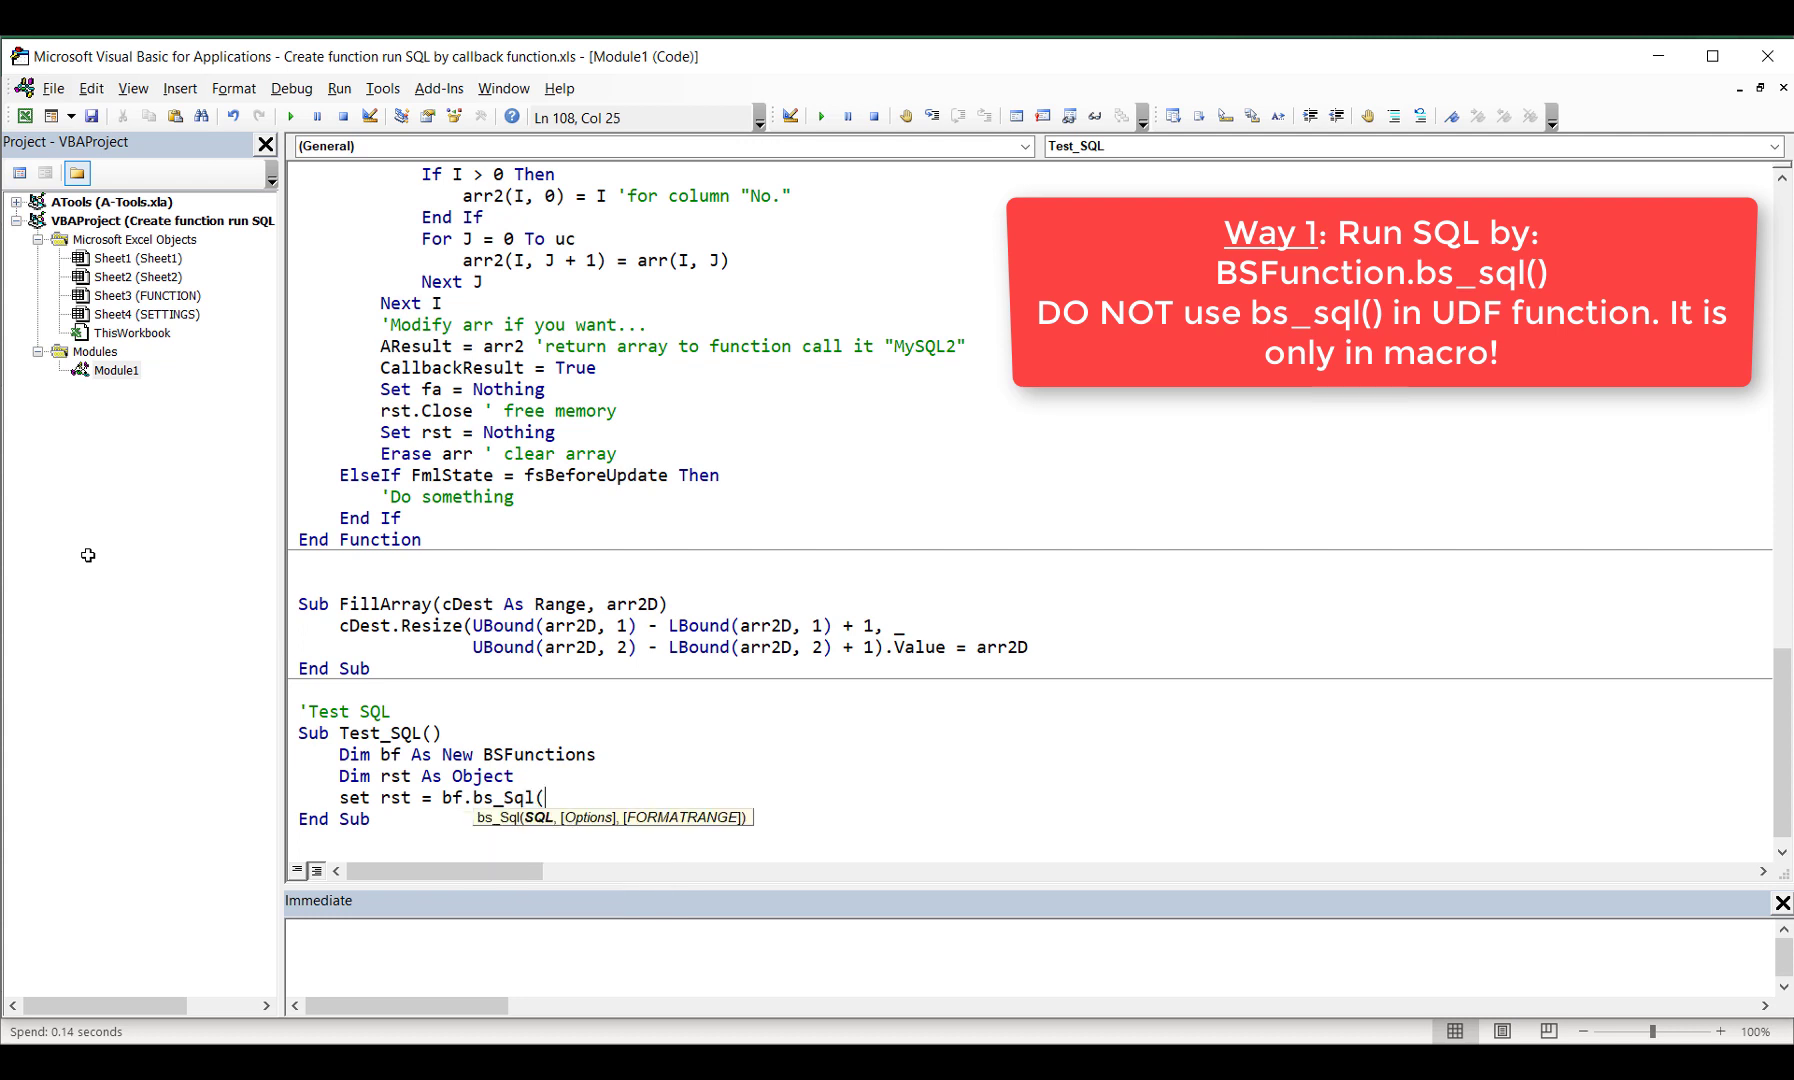
text(")
text(SE)
text(LECT * F)
text(ROM DATA")
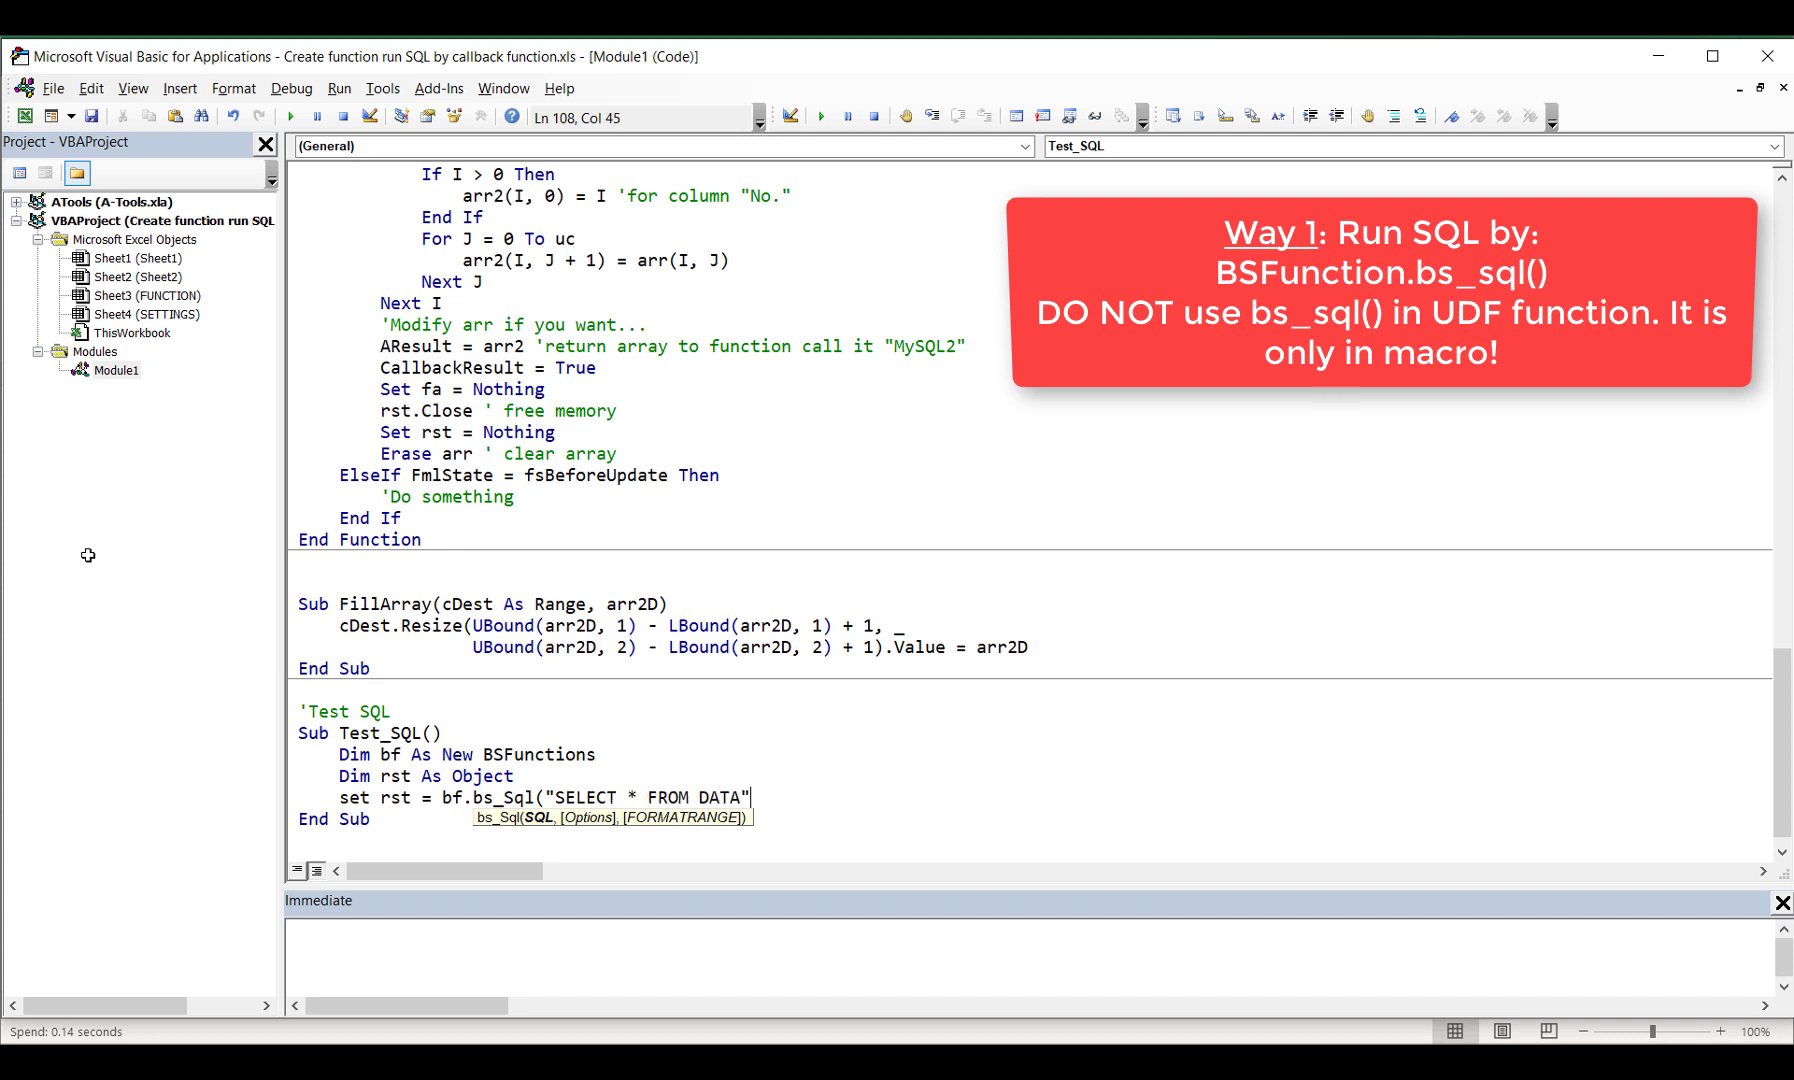
text())
key(Return)
Add ActiveCell.CopyFromRecordset rst after the query line
key(Down)
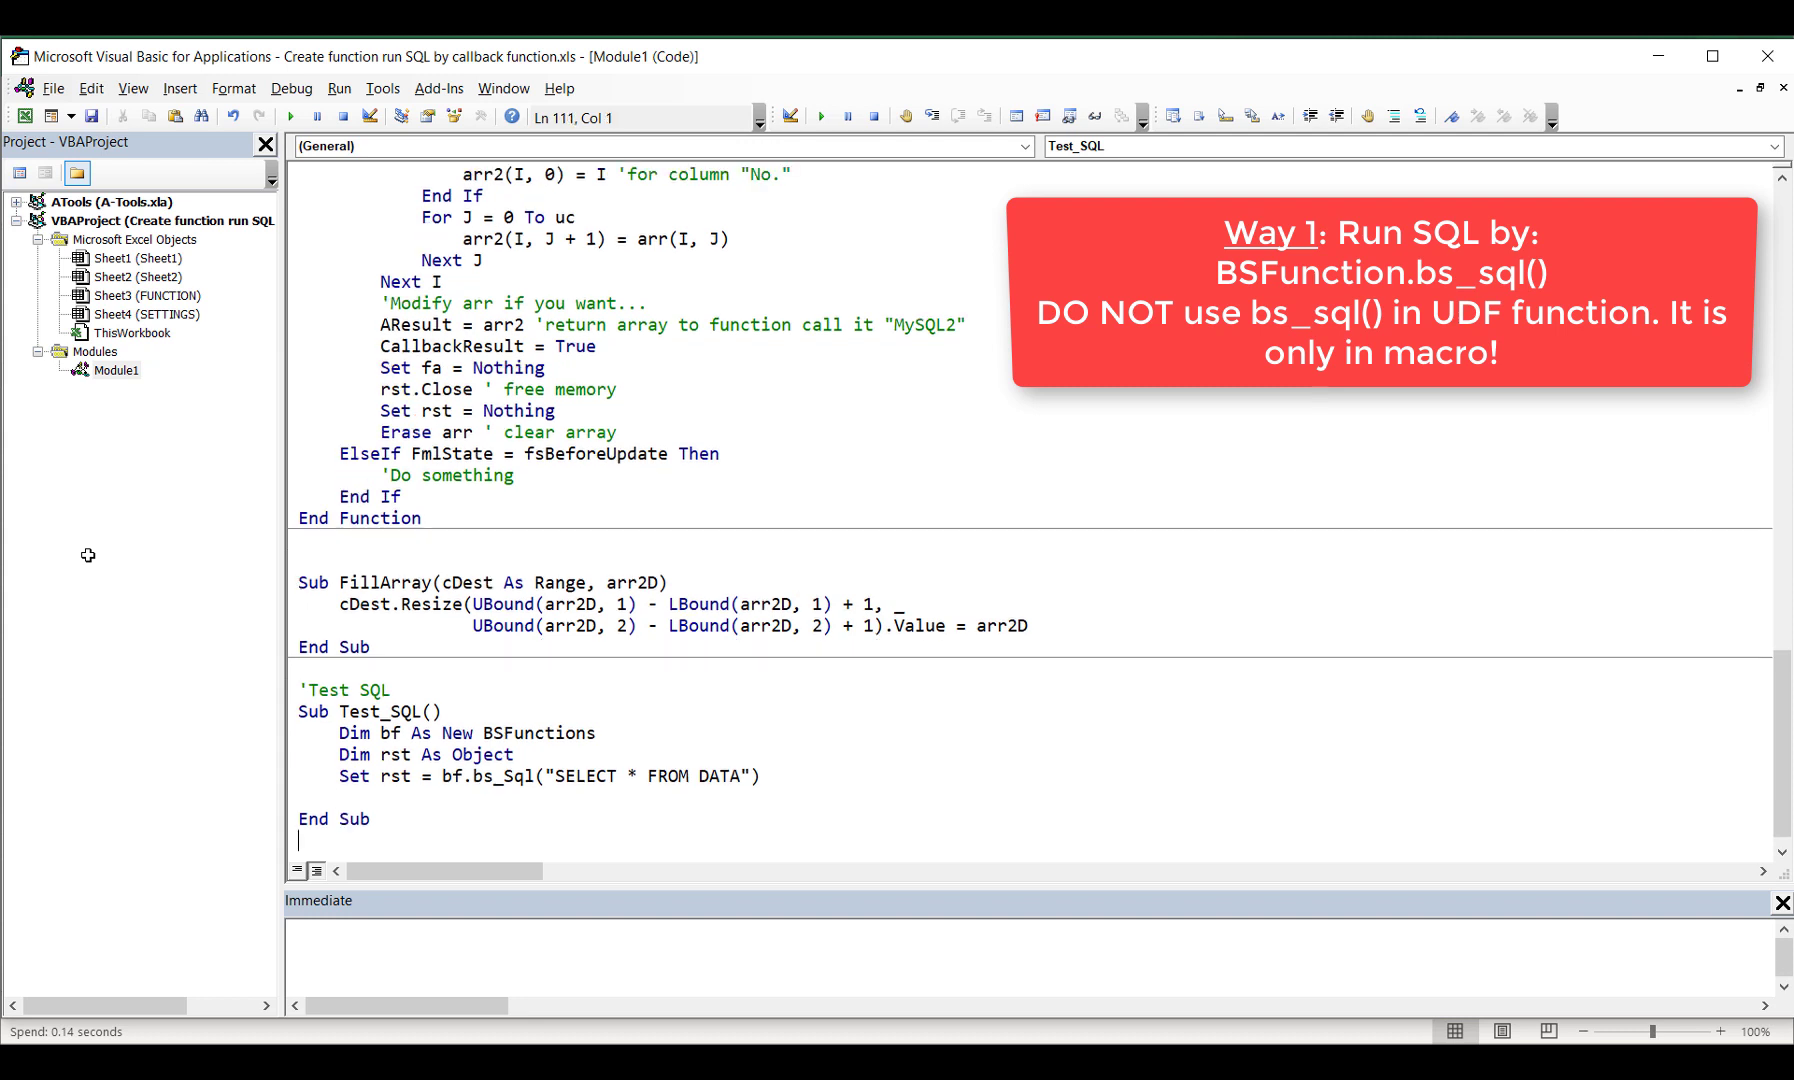
key(Down)
key(Up)
key(Up)
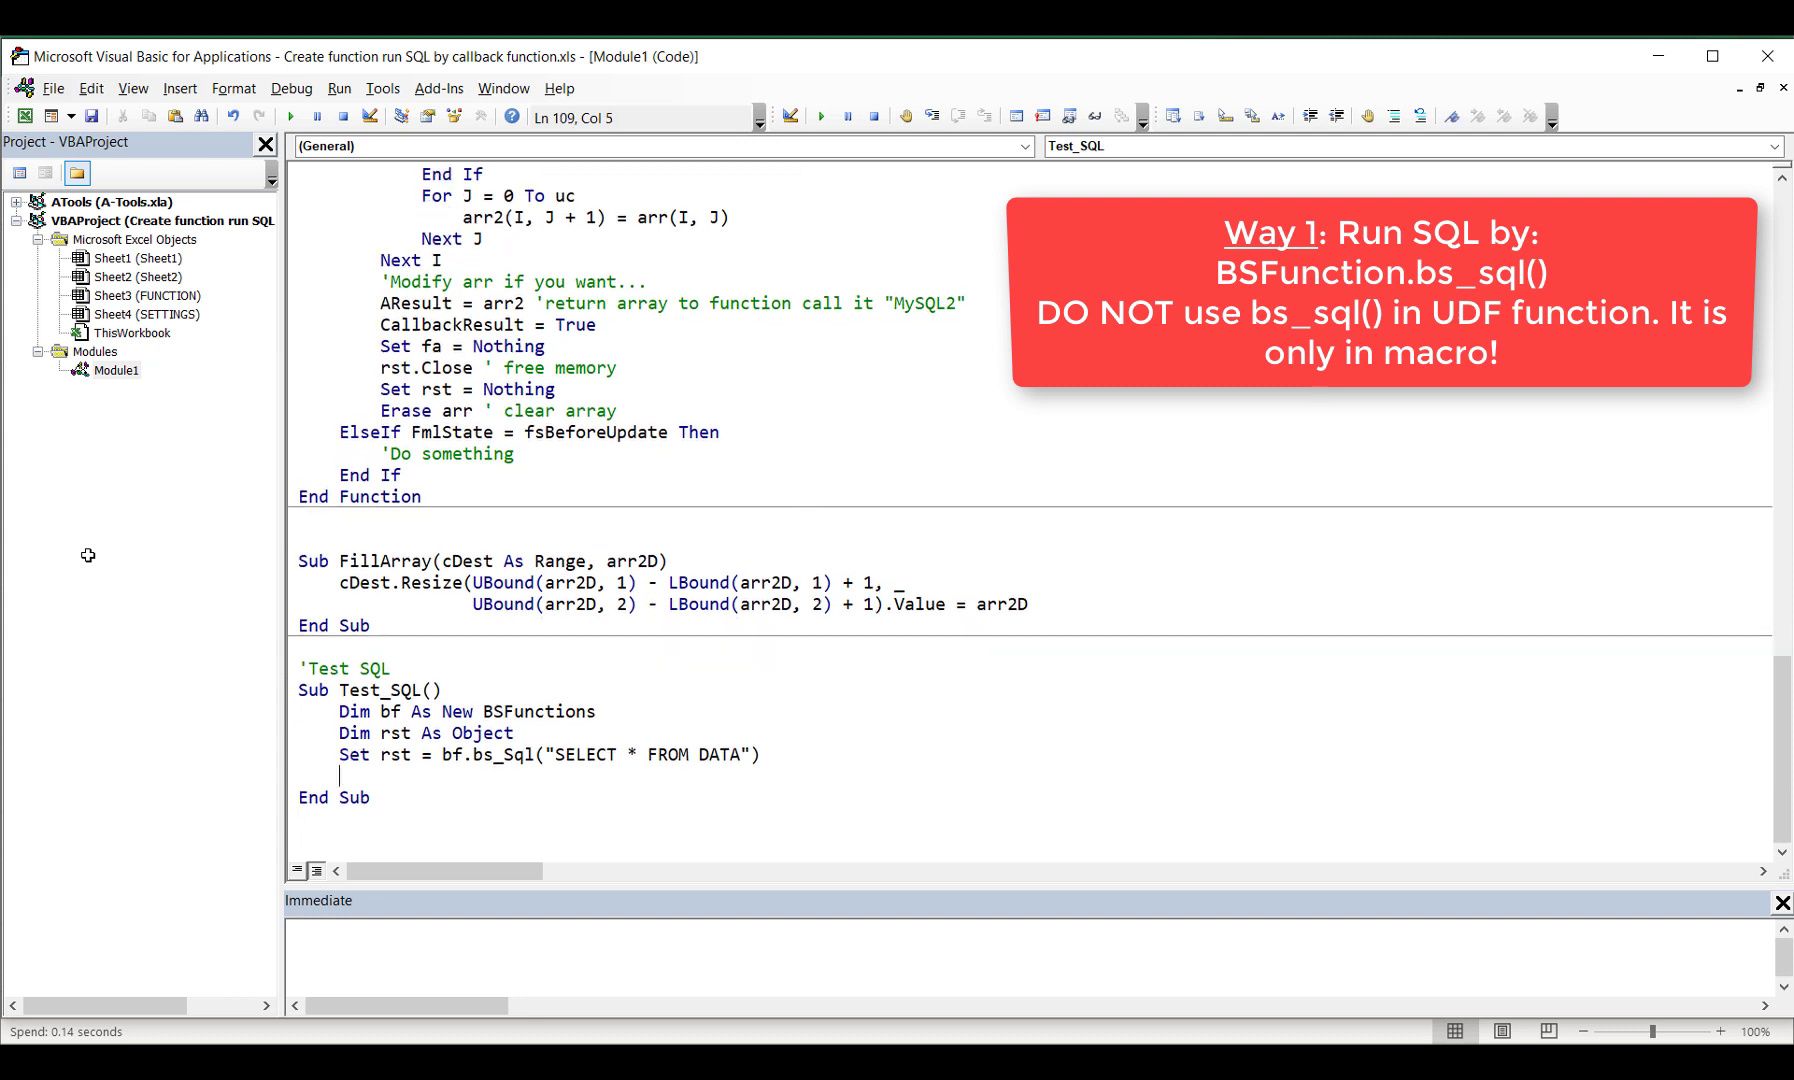
key(ctrl+space)
text(AC)
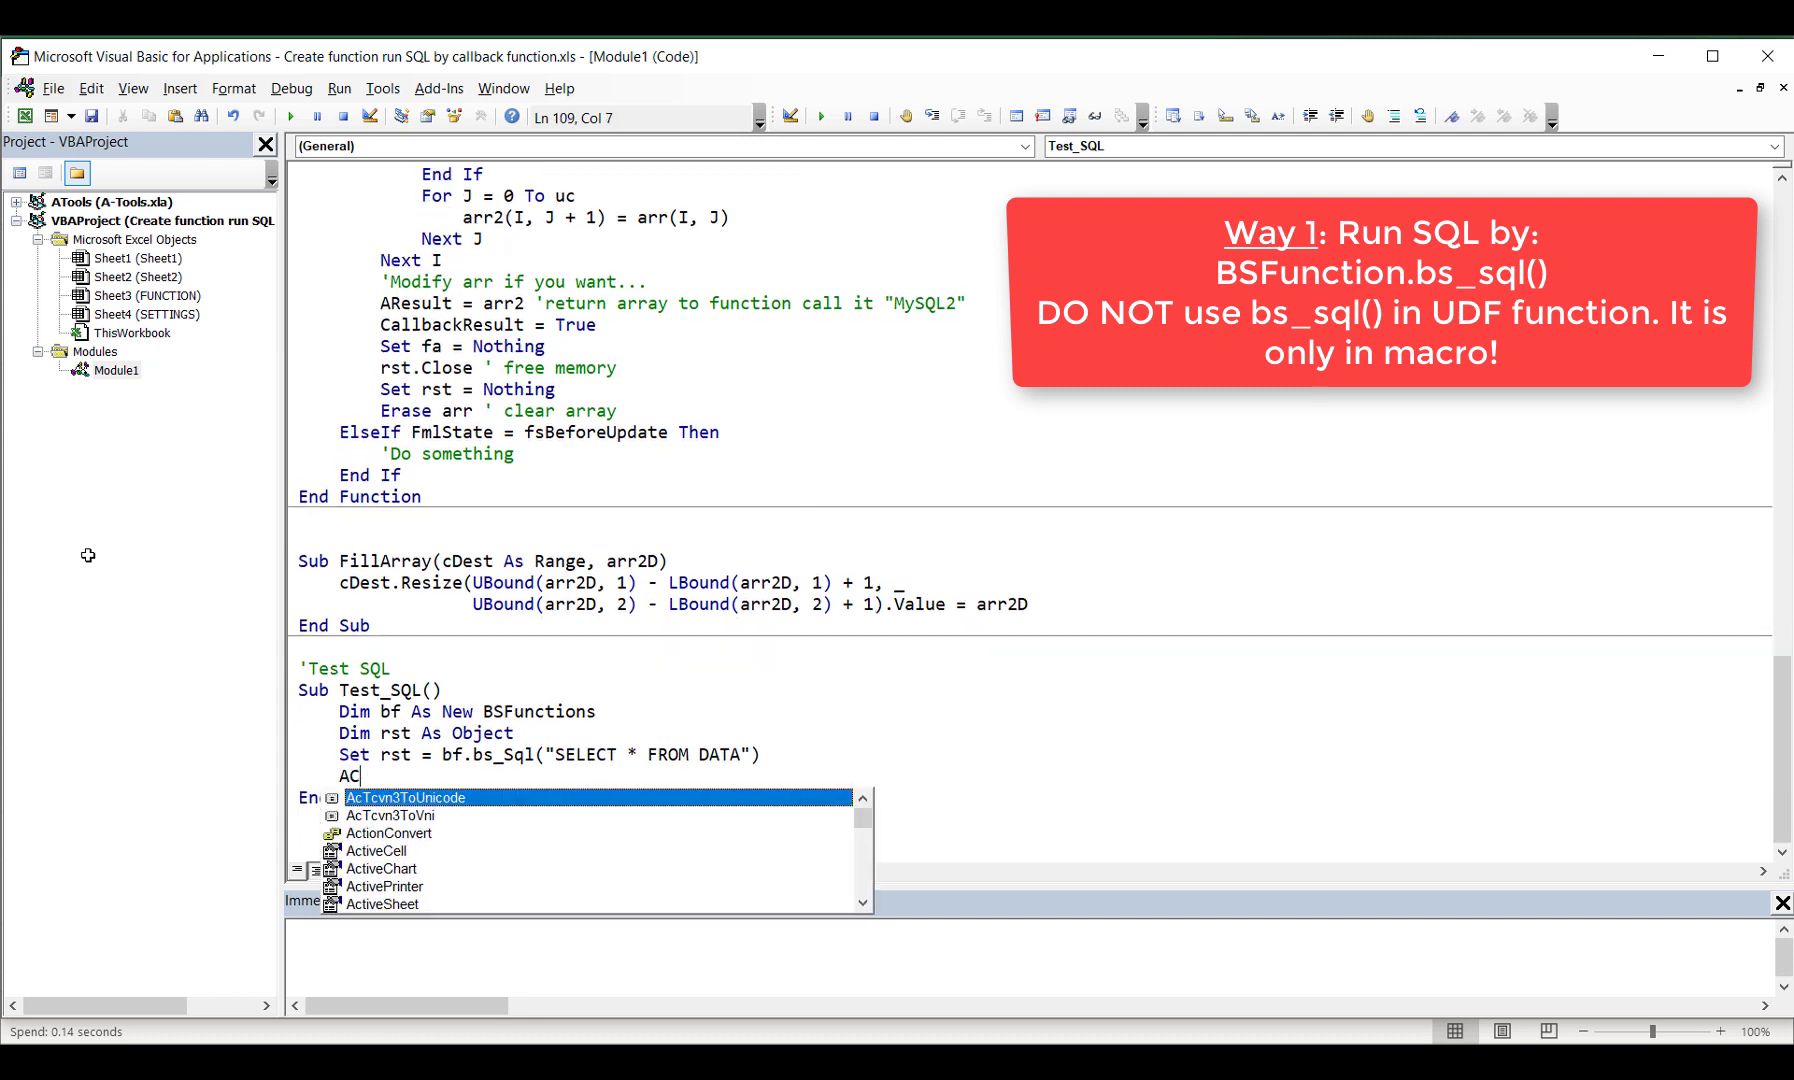
key(BackSpace)
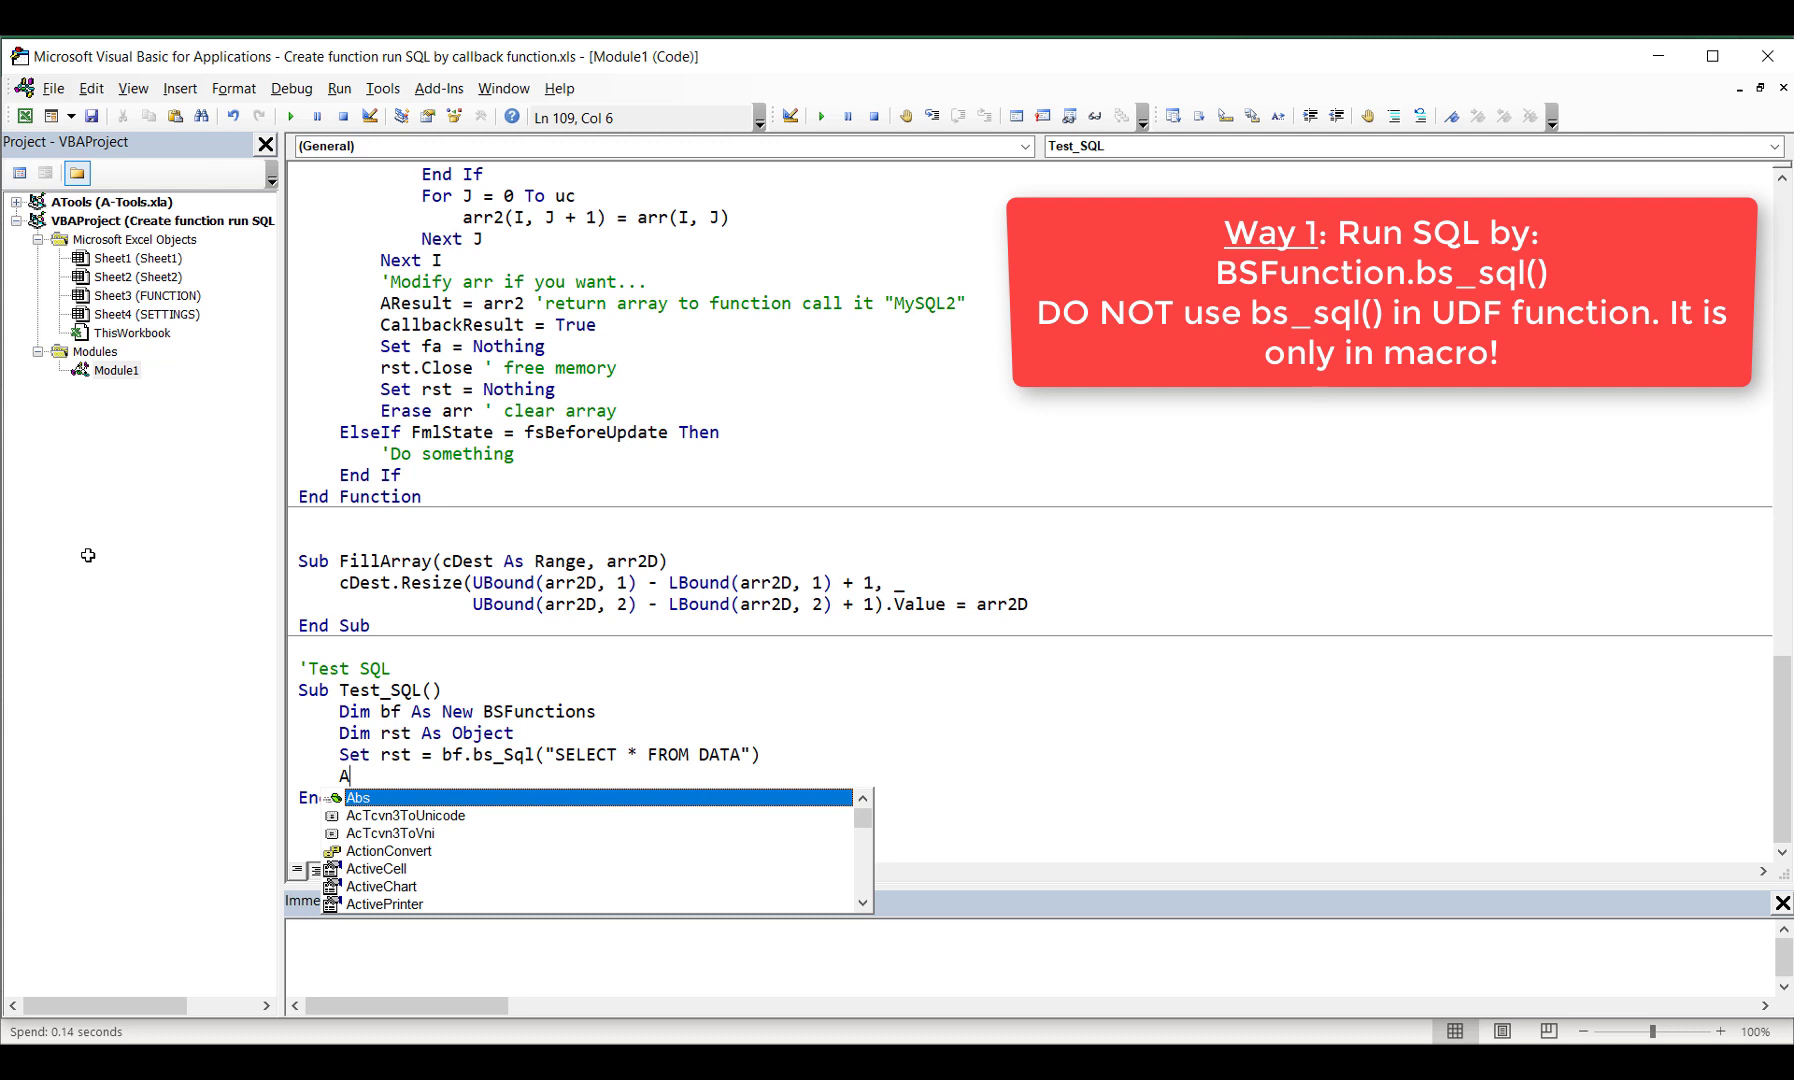
text(CTI)
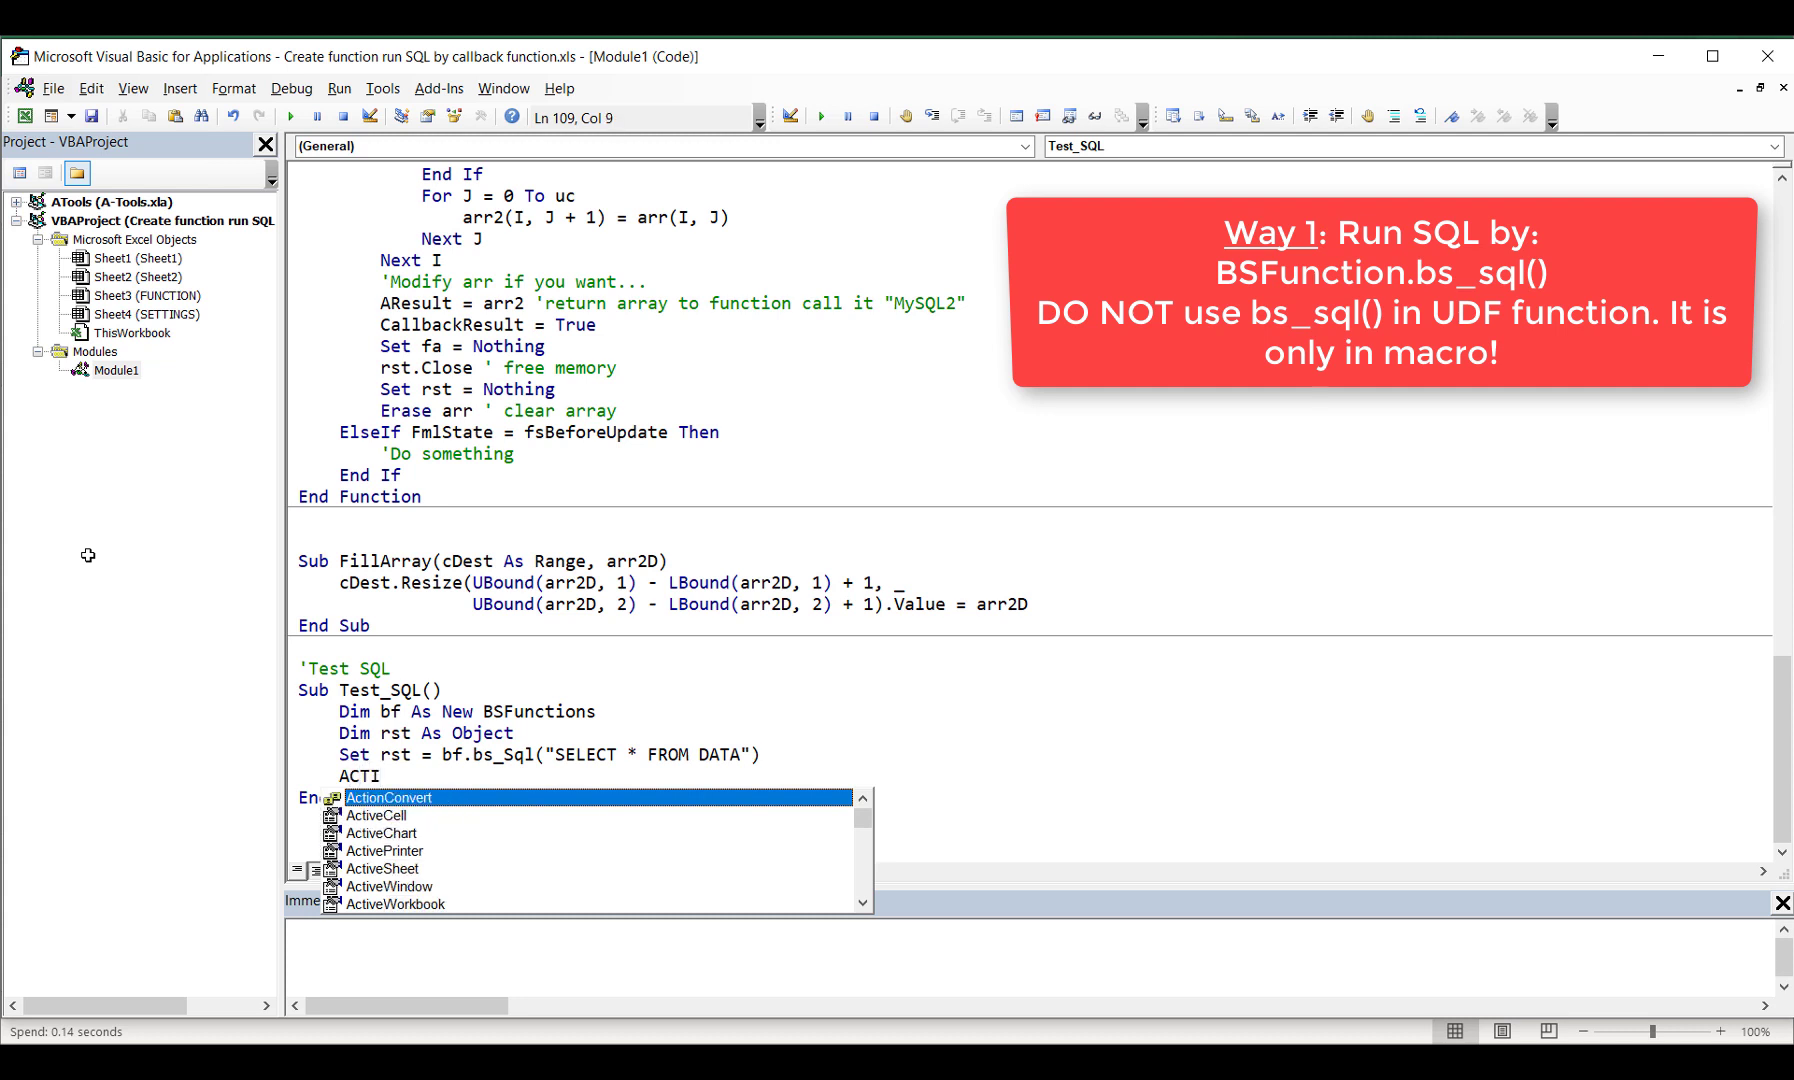
text(V.COP)
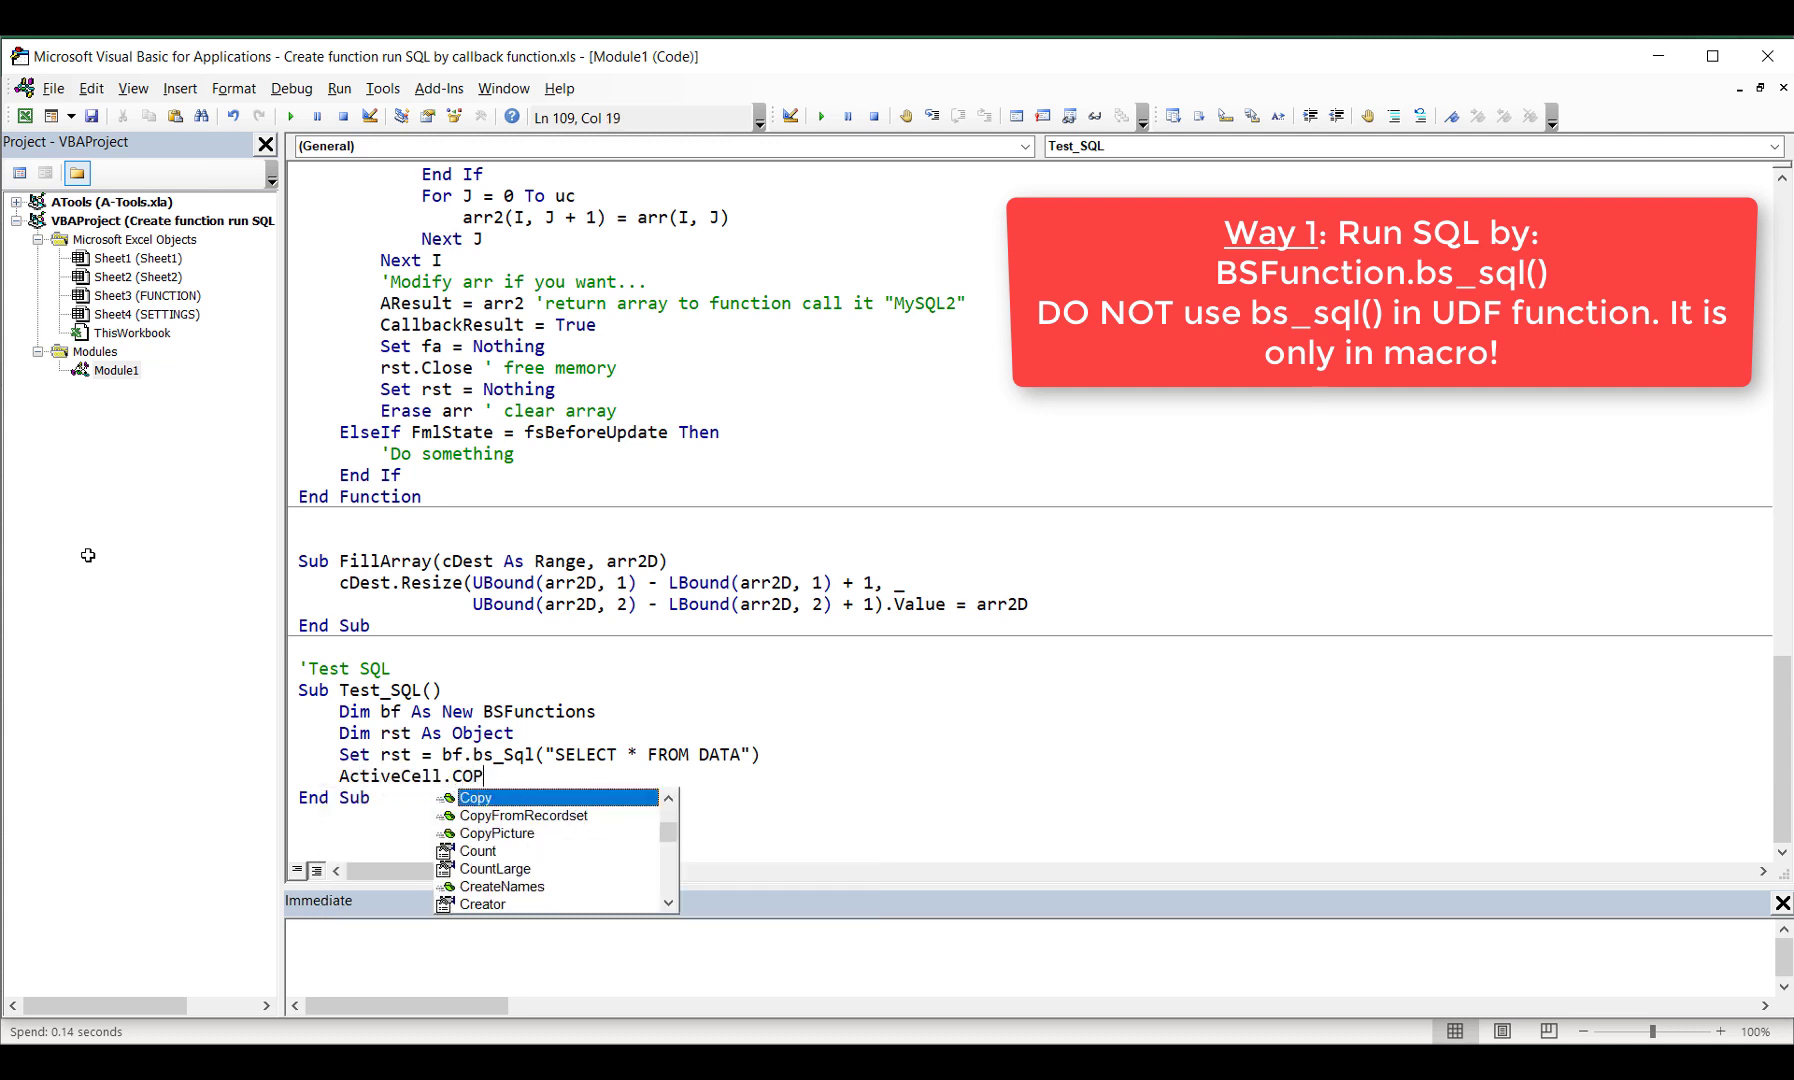
key(Down)
key(space)
text(Recordset R)
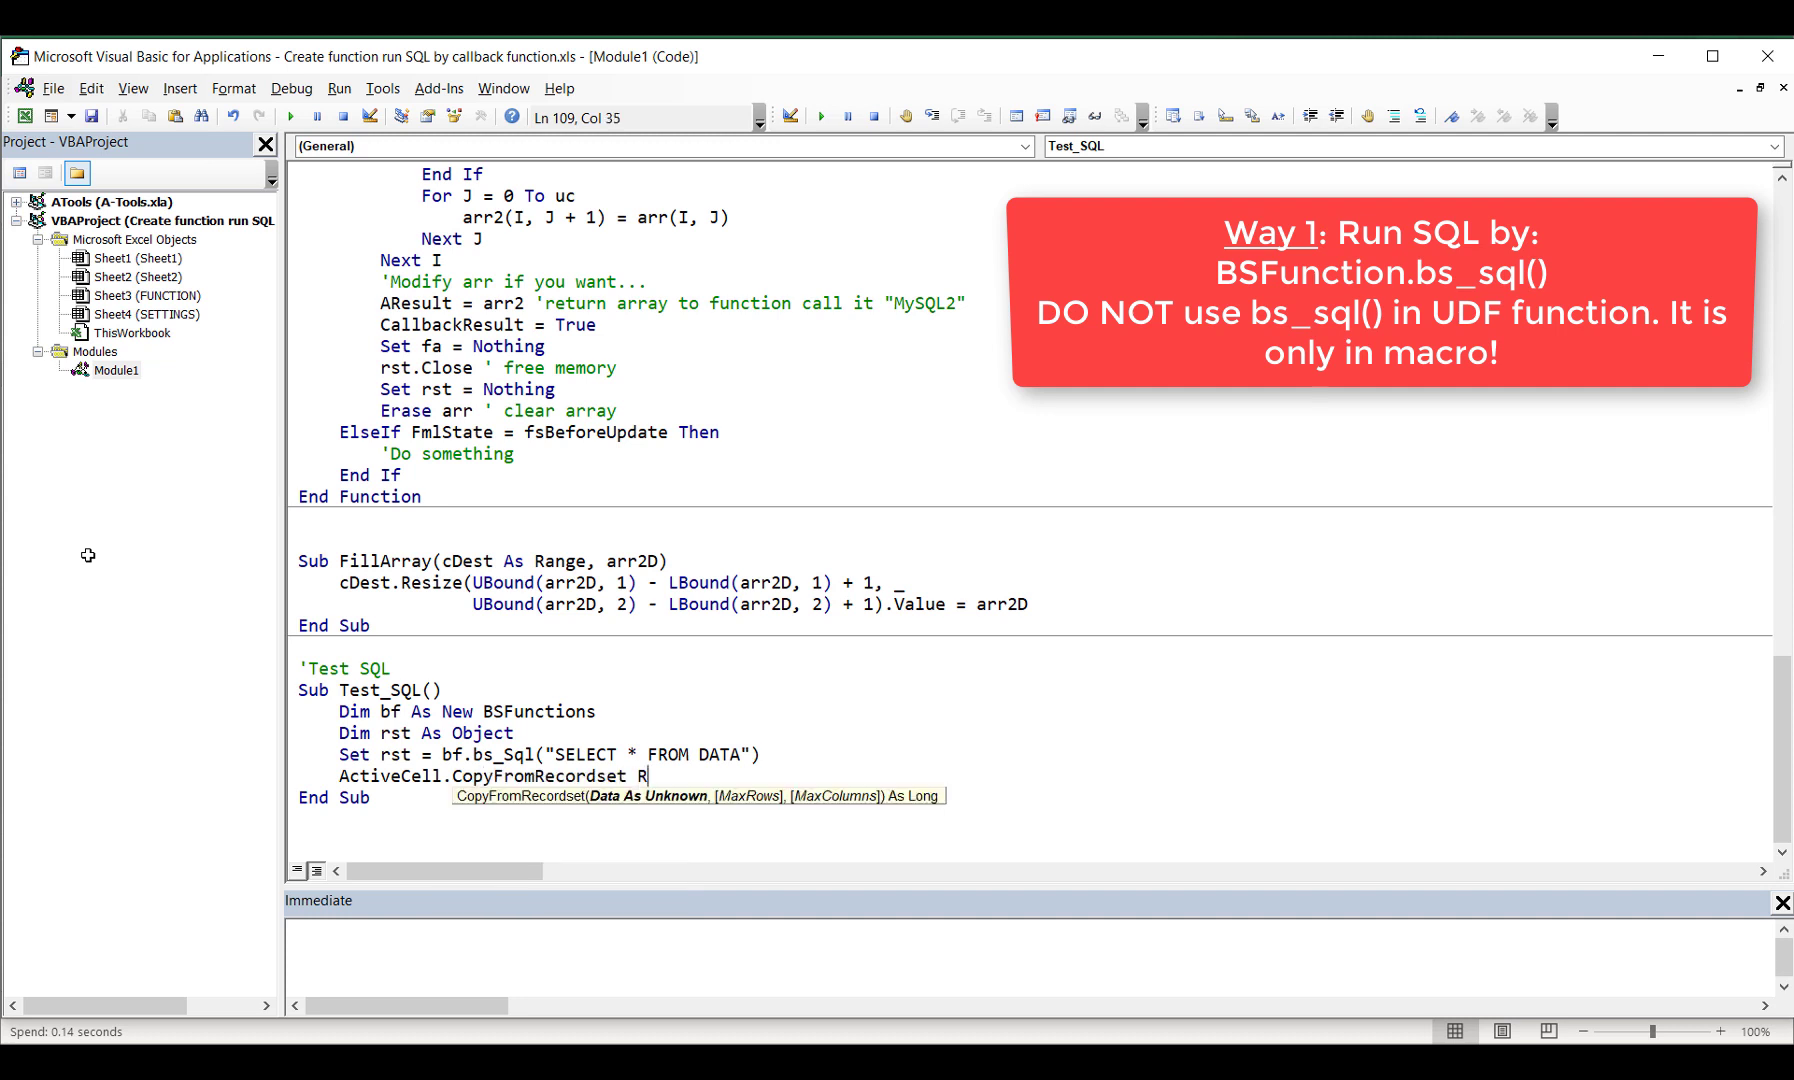
text(ST)
key(Return)
Add rst.Close, Set rst = Nothing and Set bf = Nothing before End Sub
text(RST)
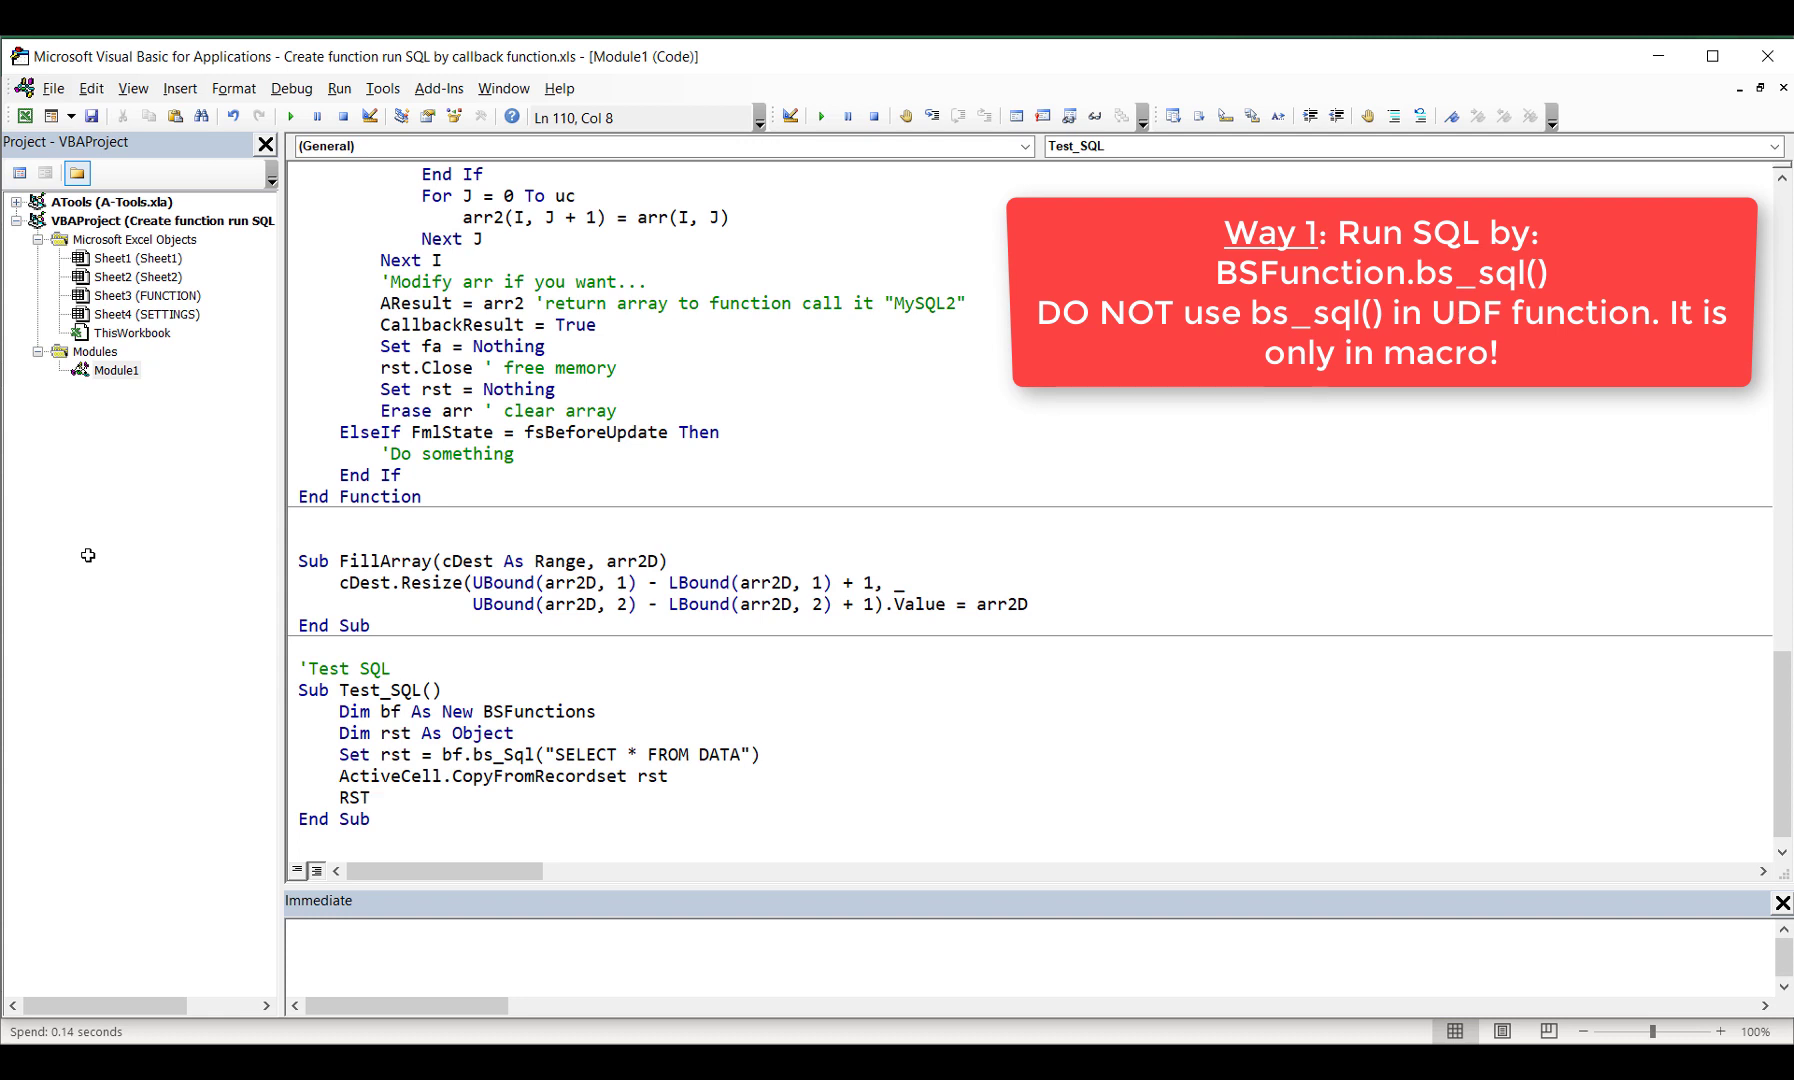
text(.CLOSE)
key(Return)
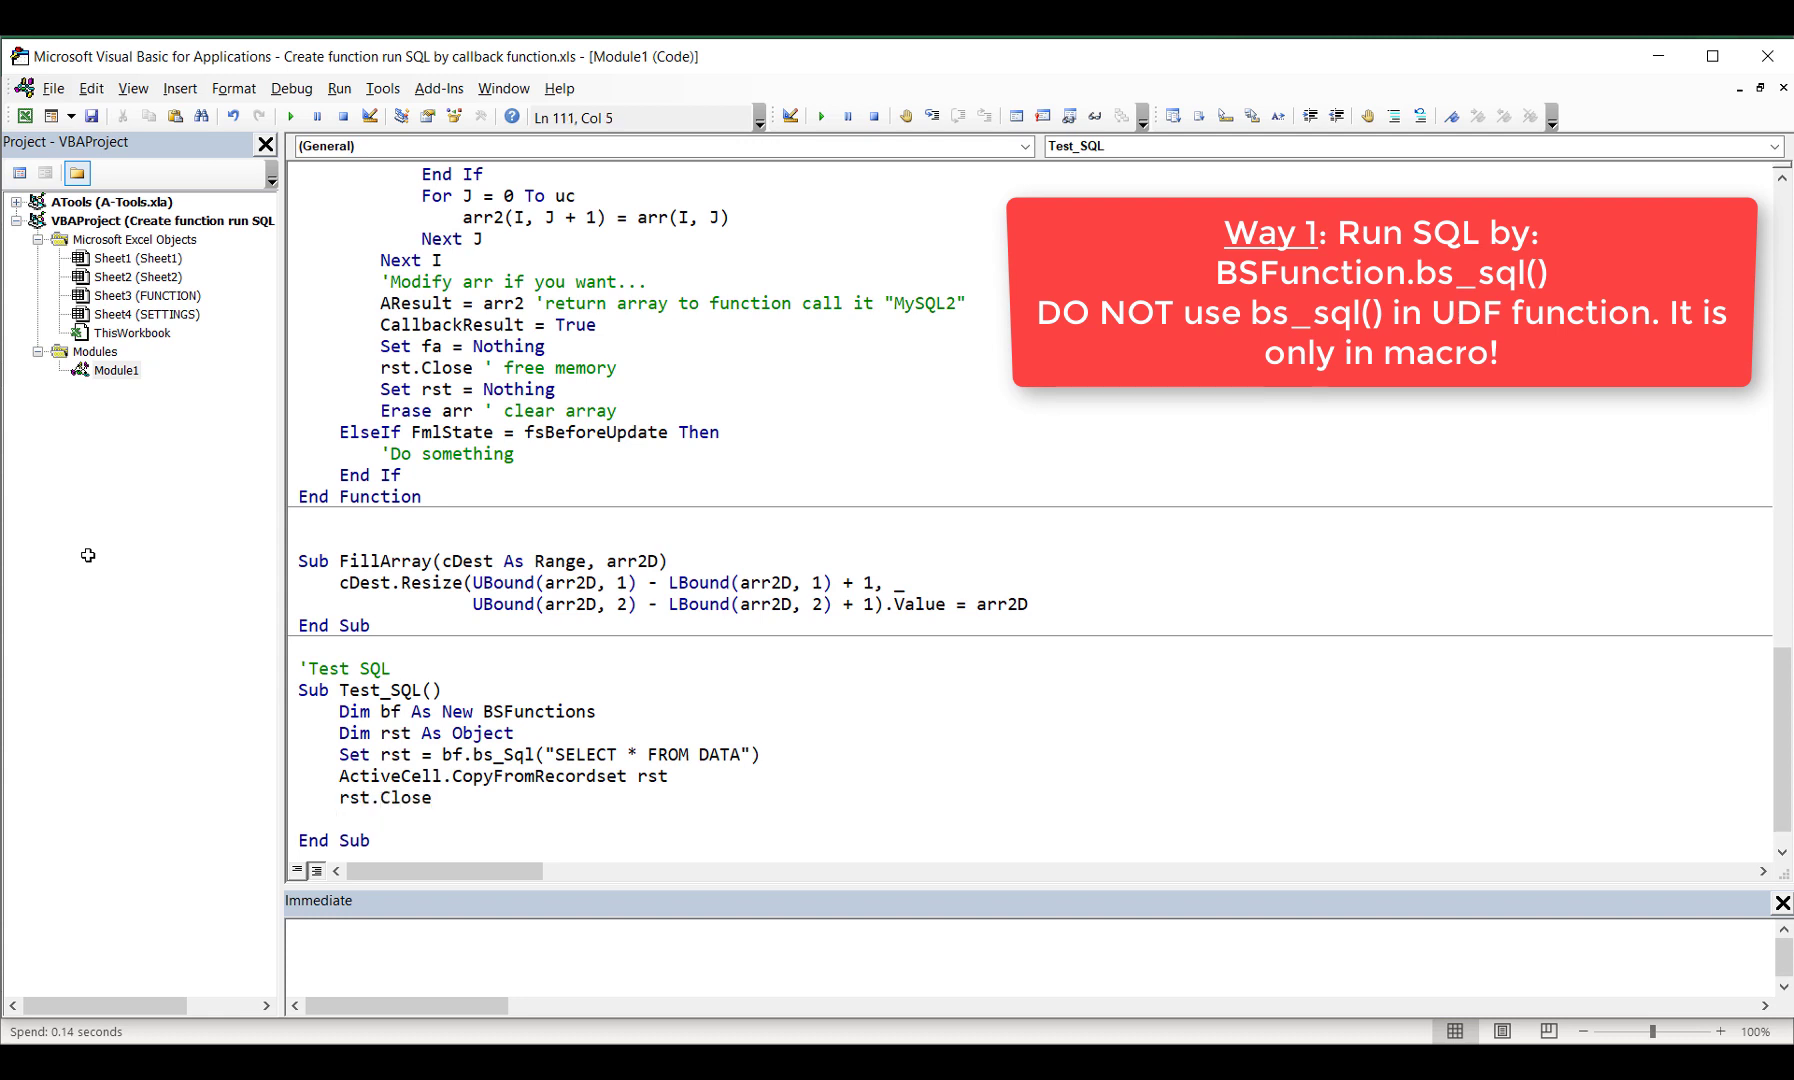
text(SET RST = )
text(NOTHING)
key(Return)
text(SET F)
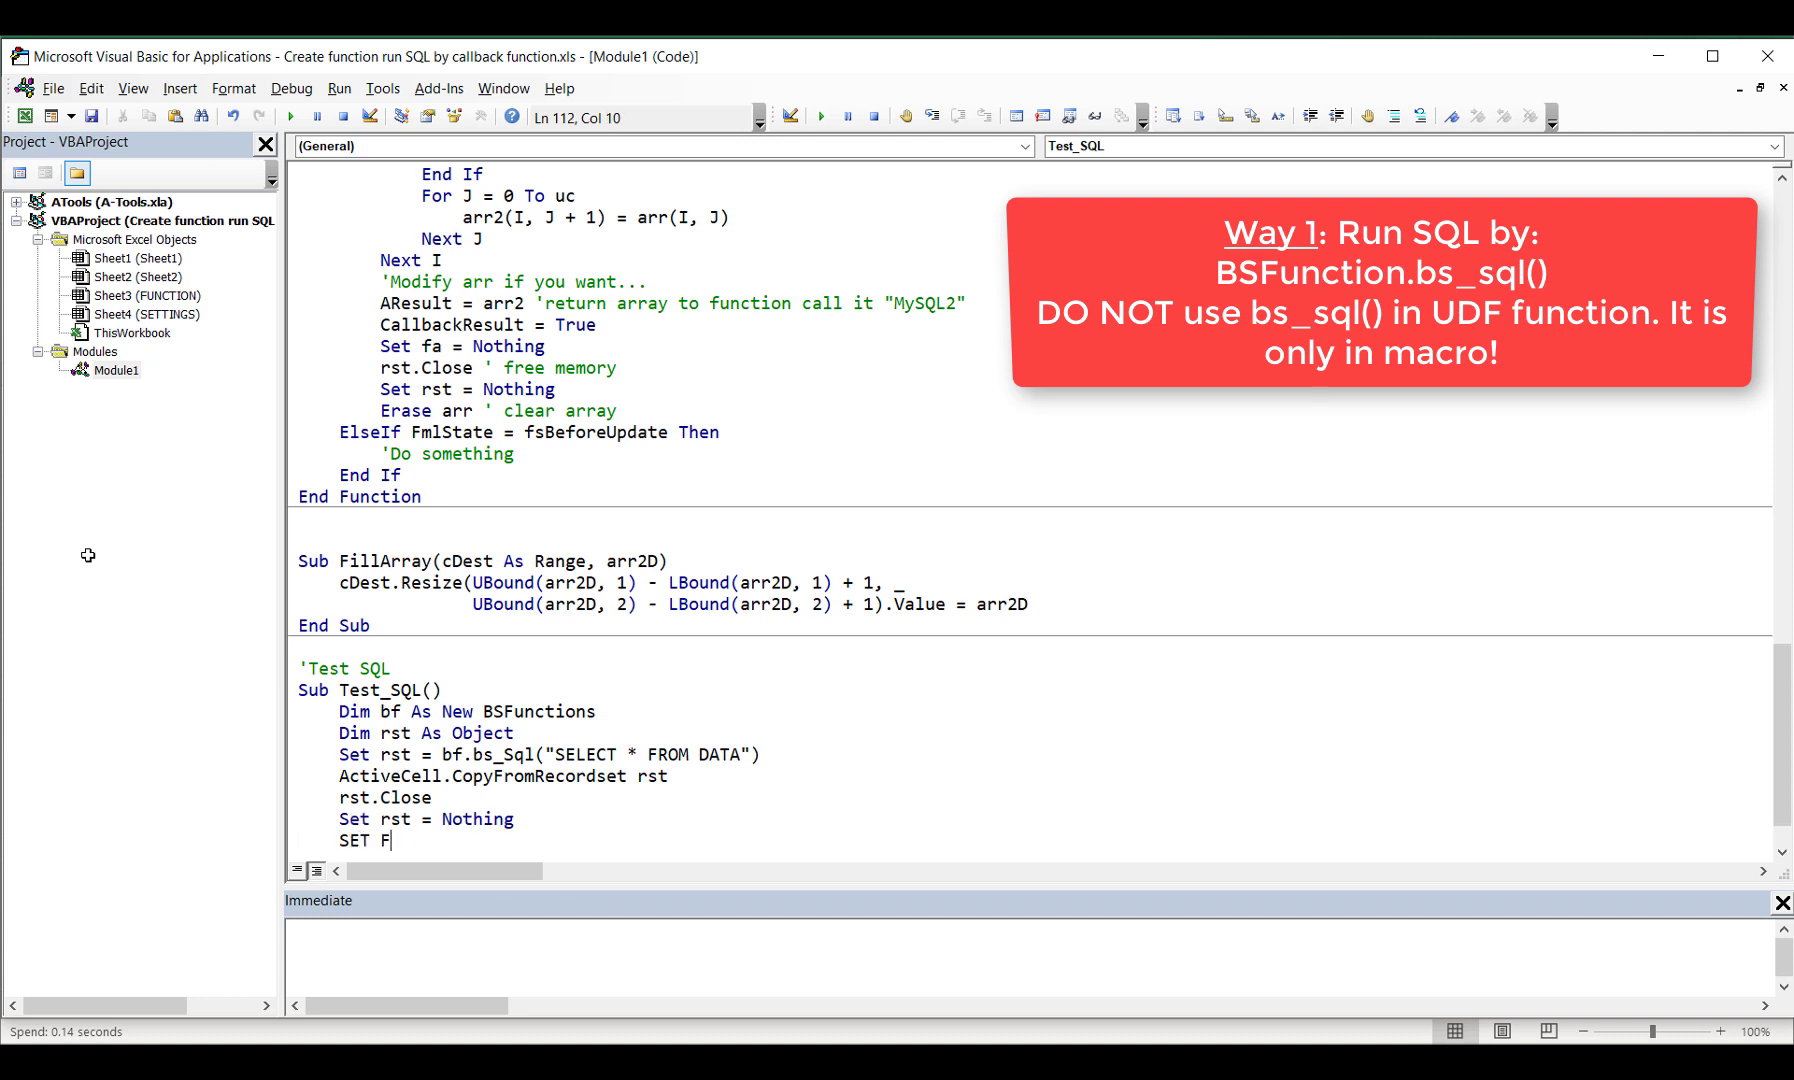
text(A)
key(BackSpace)
key(BackSpace)
text(BS)
text( =)
key(BackSpace)
key(BackSpace)
key(BackSpace)
key(BackSpace)
text(BF= N)
text(OTHING)
key(Down)
key(Down)
key(Down)
key(Up)
key(Up)
key(Up)
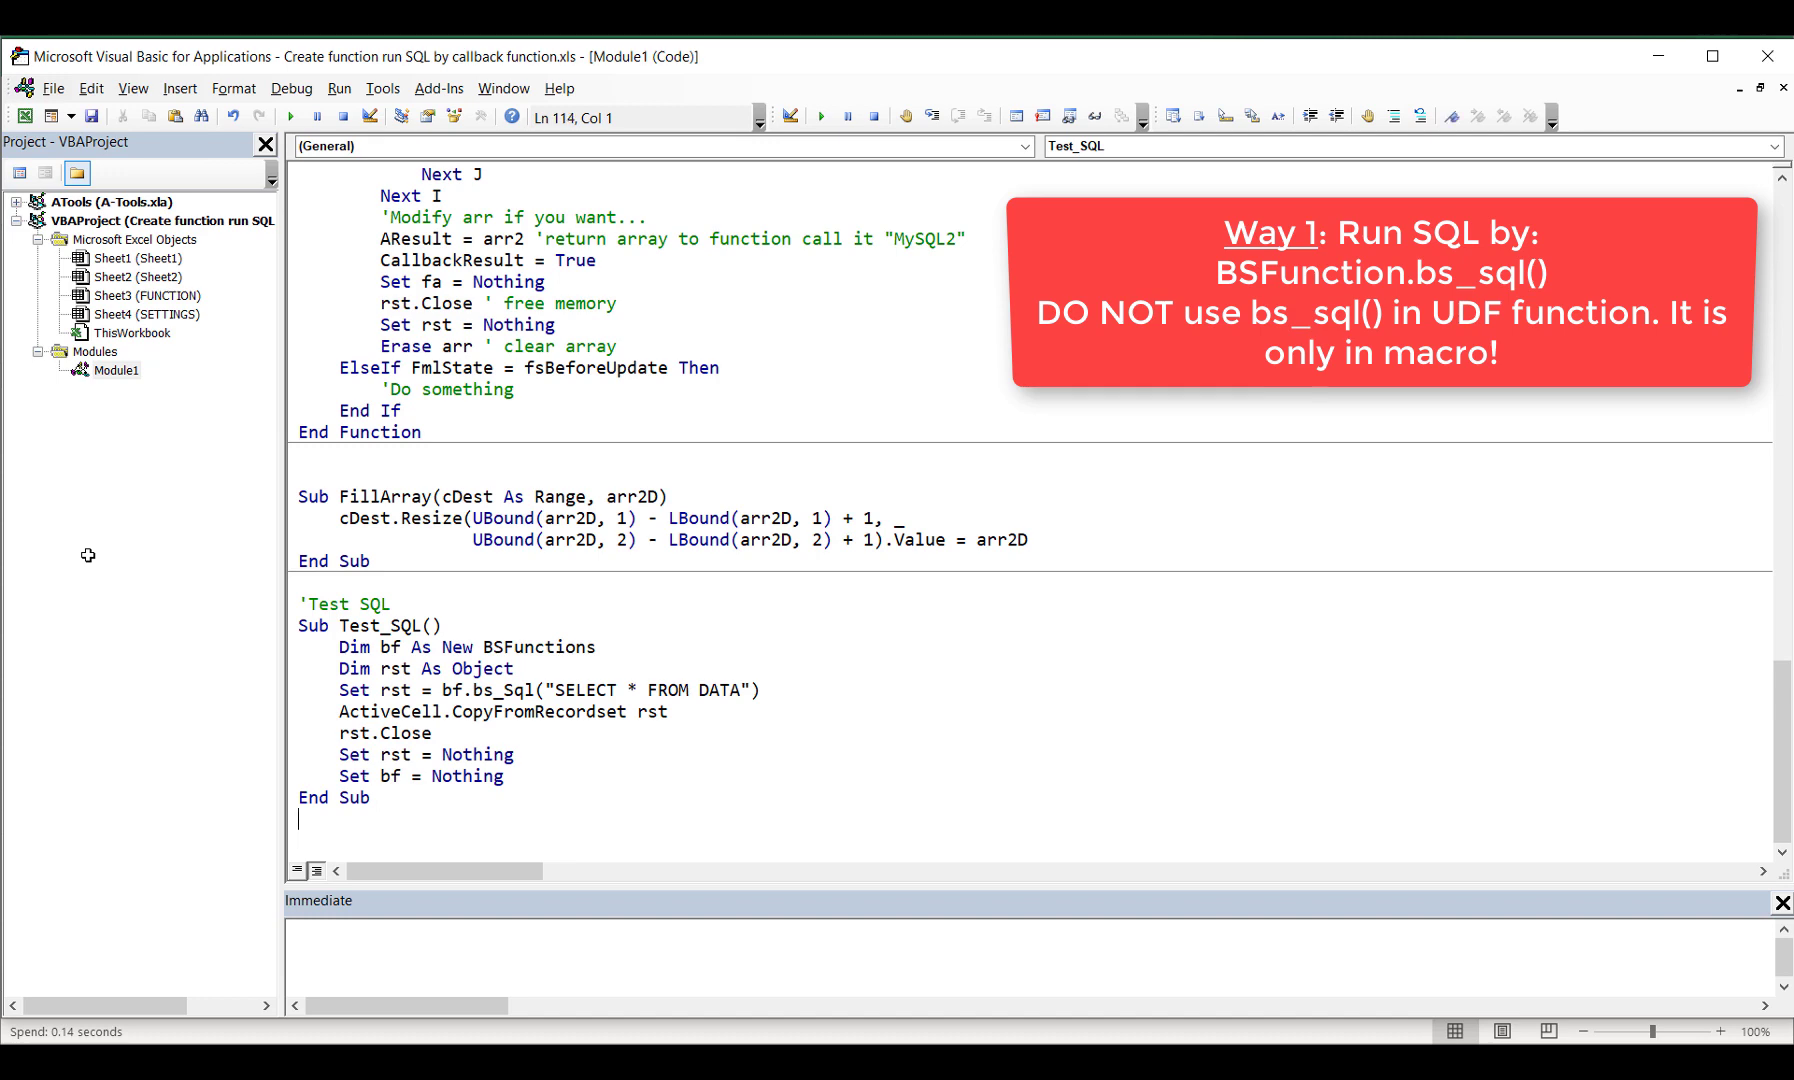
key(Up)
key(Up)
Select cell C1 on Sheet2 and run the Test_SQL macro
click(372, 711)
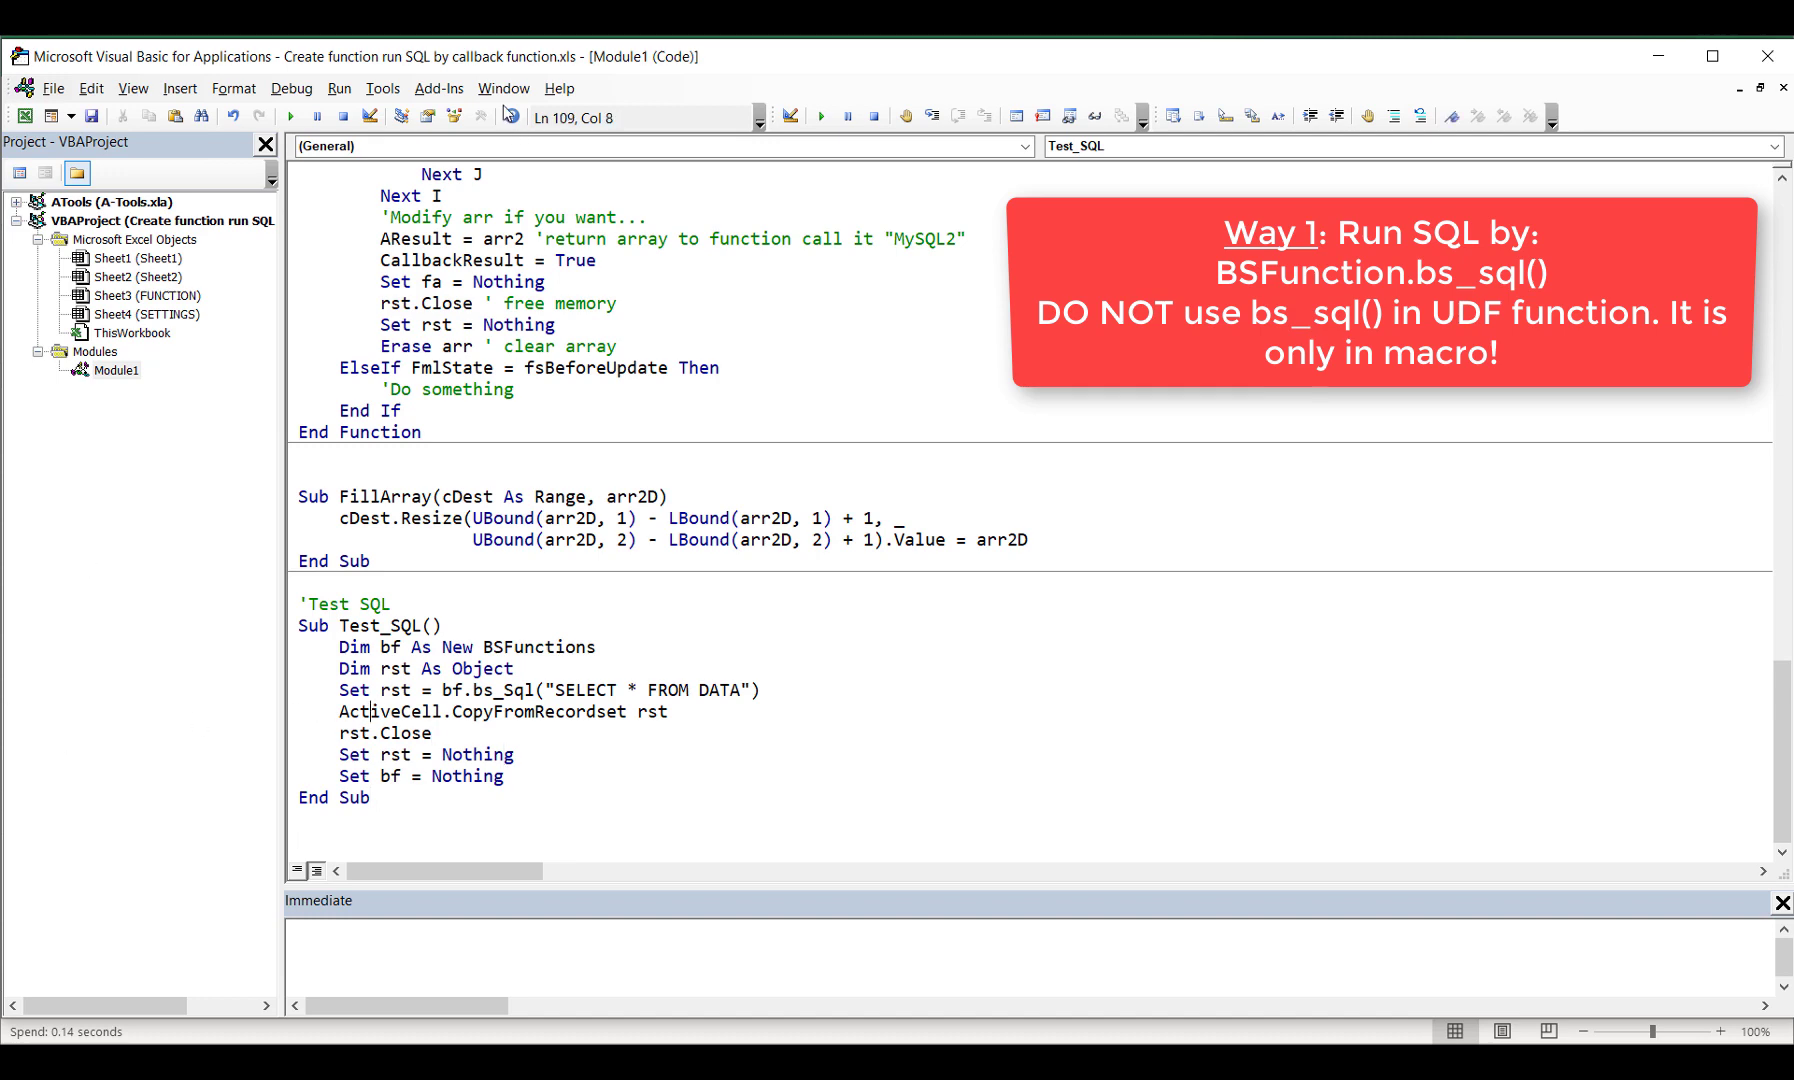
double_click(442, 68)
click(64, 304)
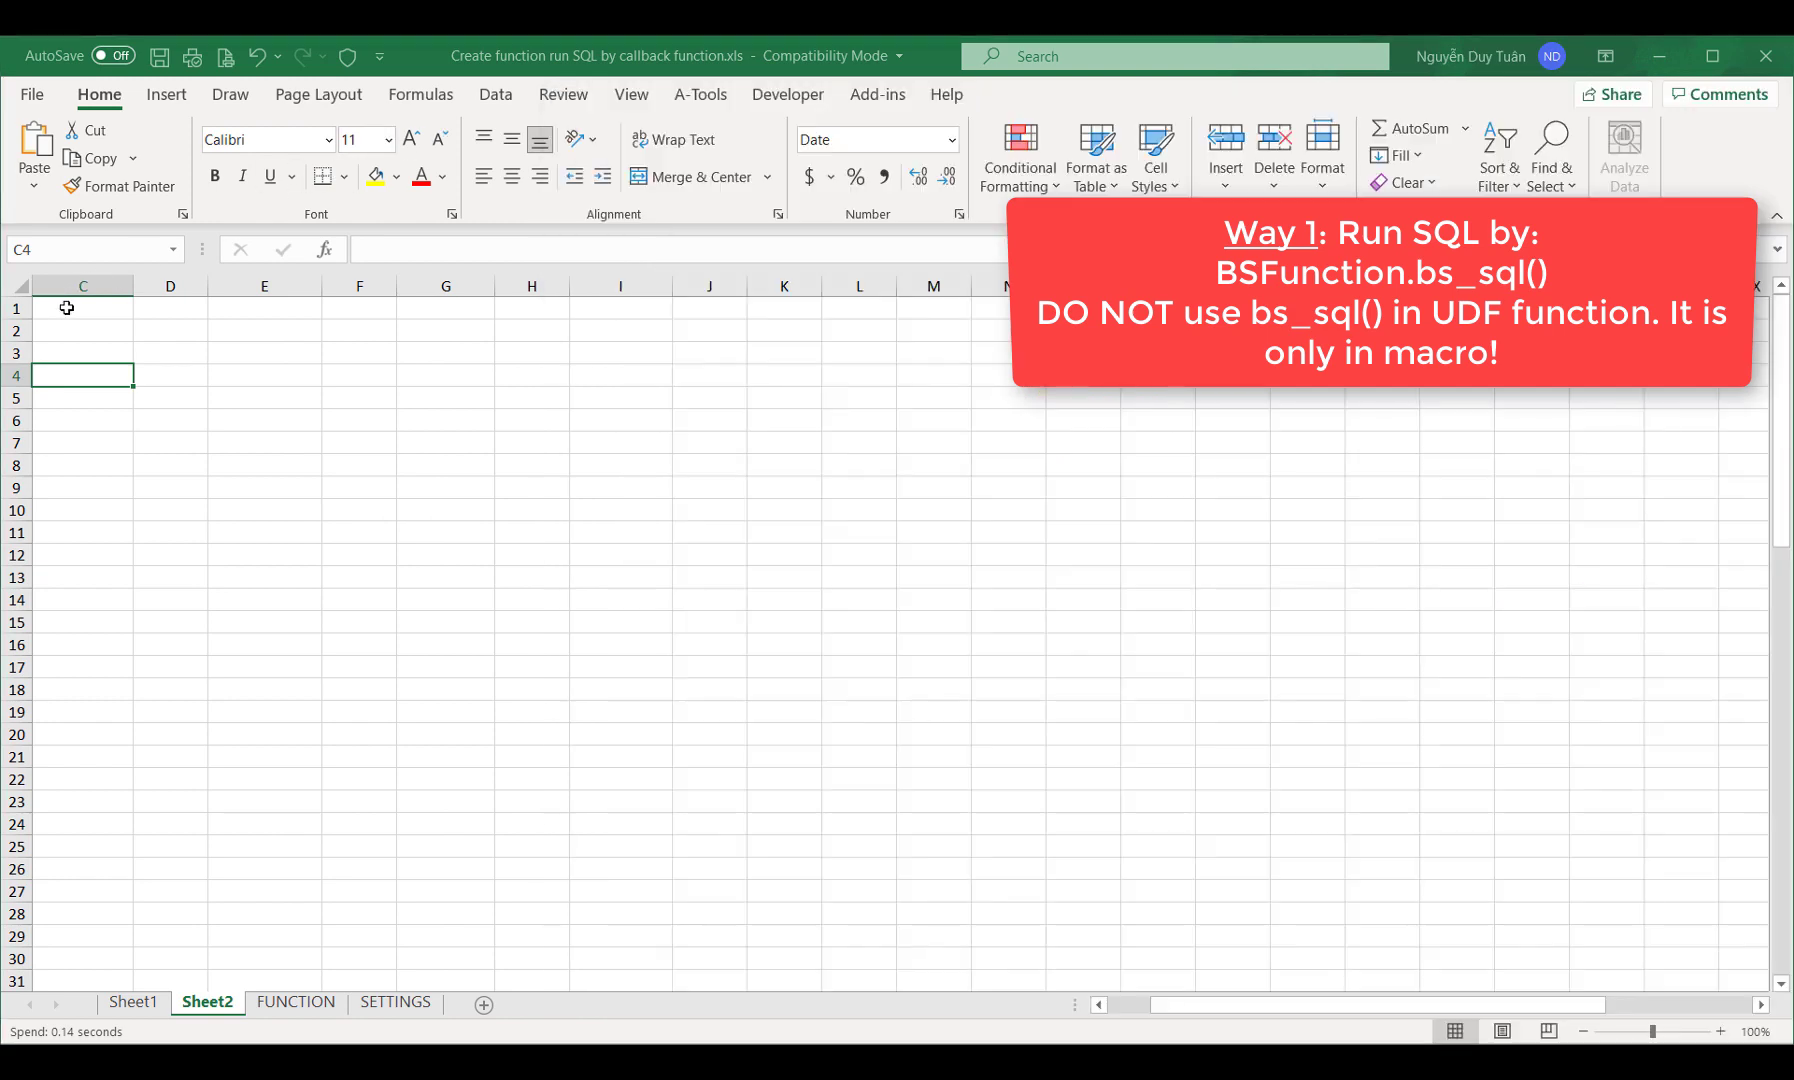
key(alt+F11)
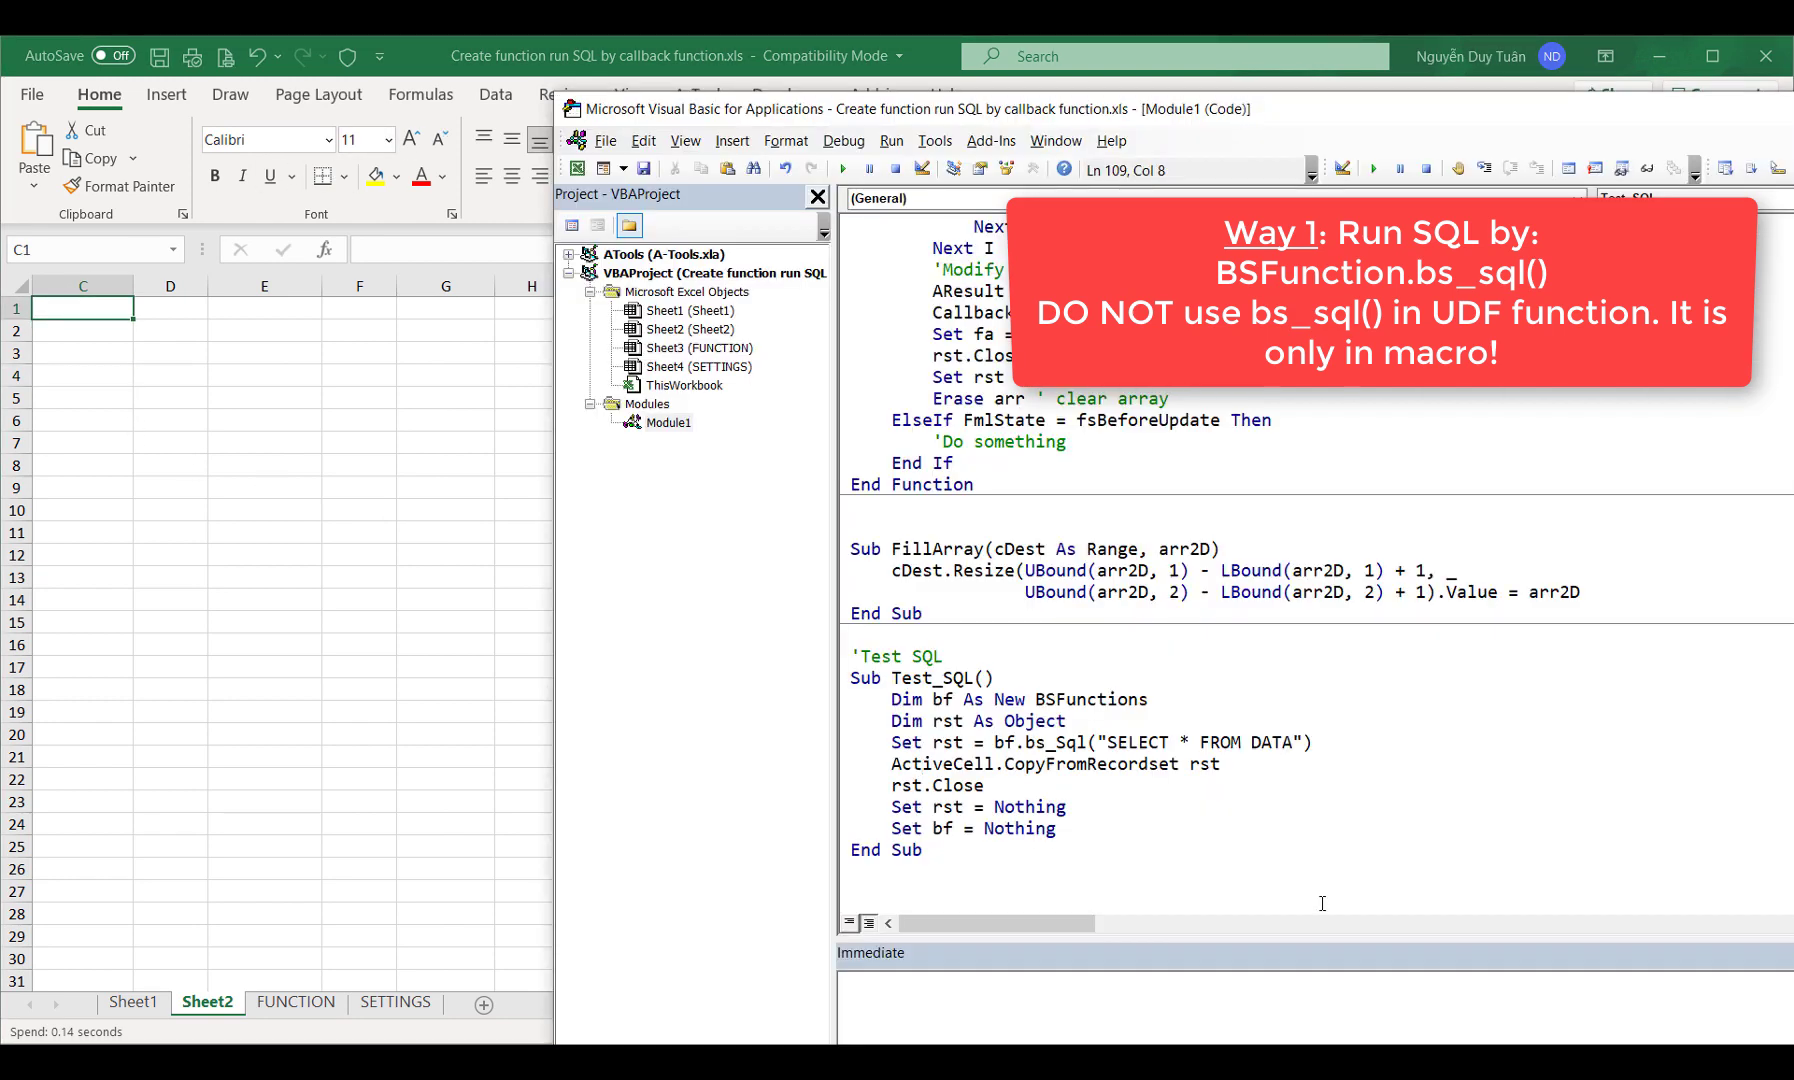
click(1012, 742)
click(843, 168)
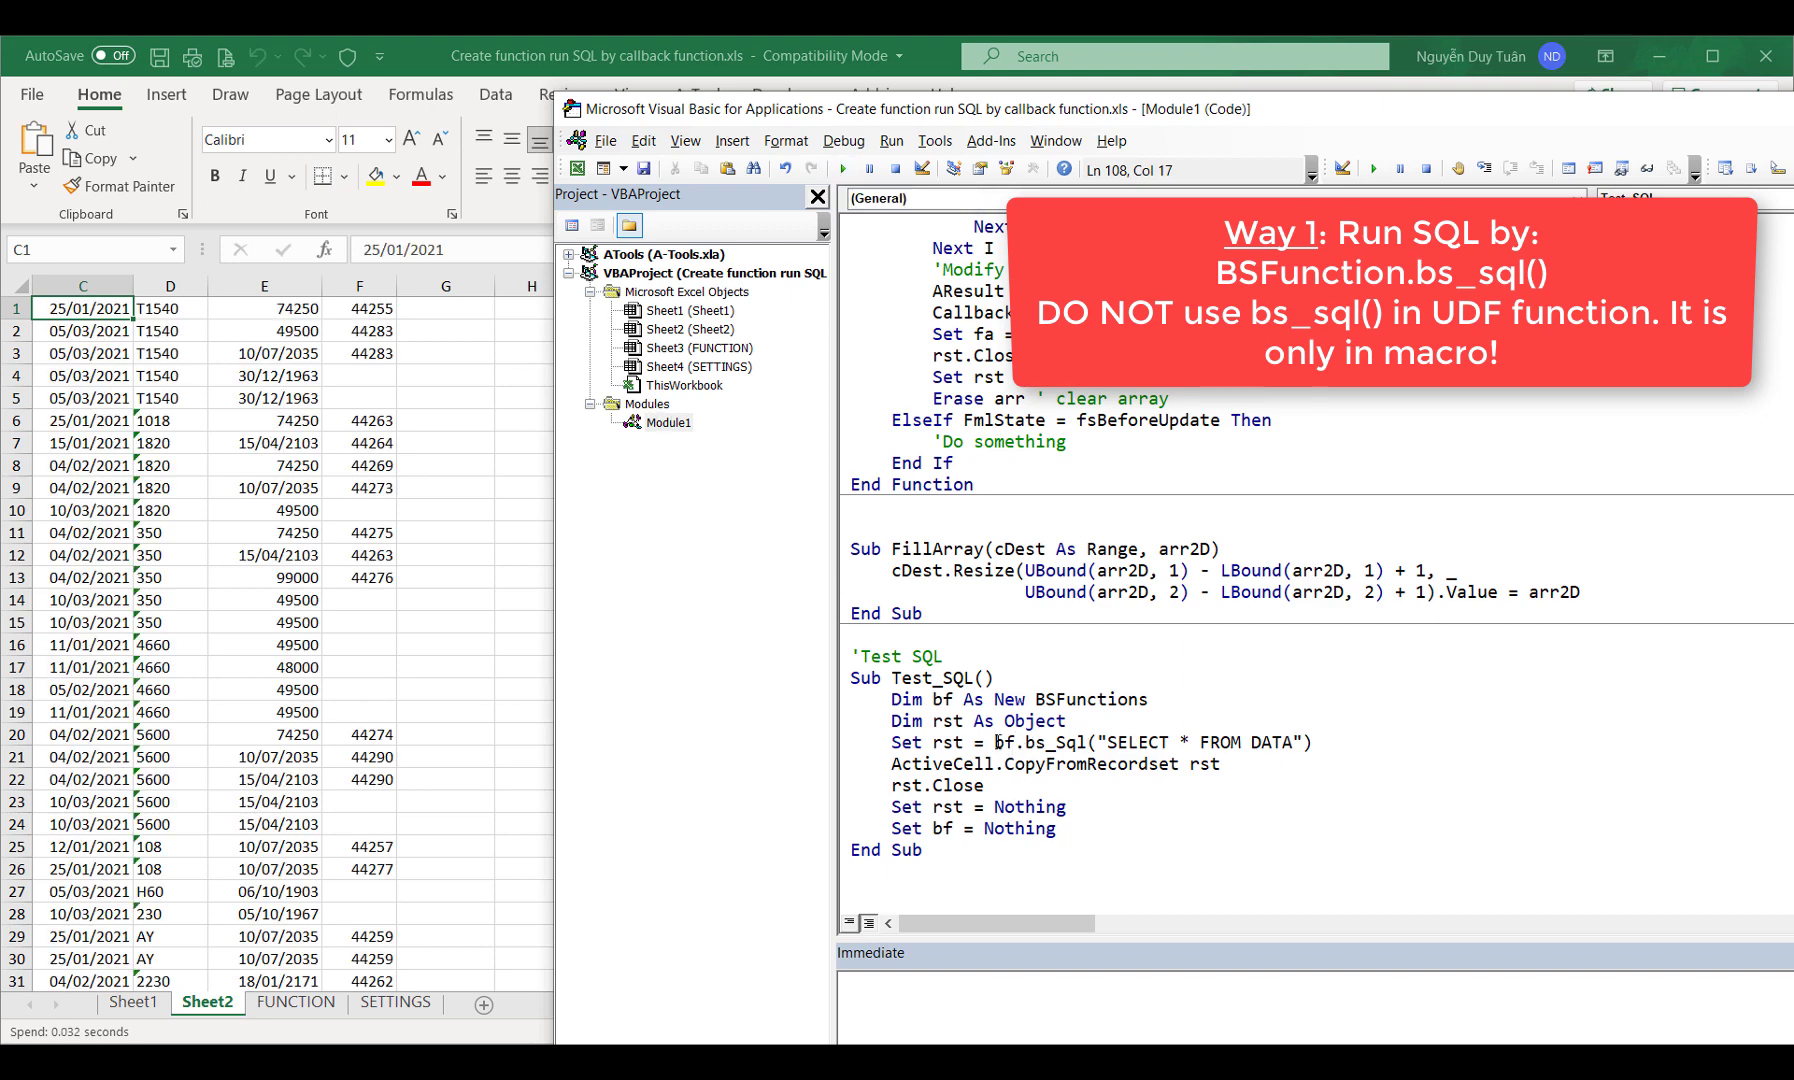
Highlight BSFunctions and the bs_Sql call to explain them, ending at the bs_Sql line
double_click(1066, 700)
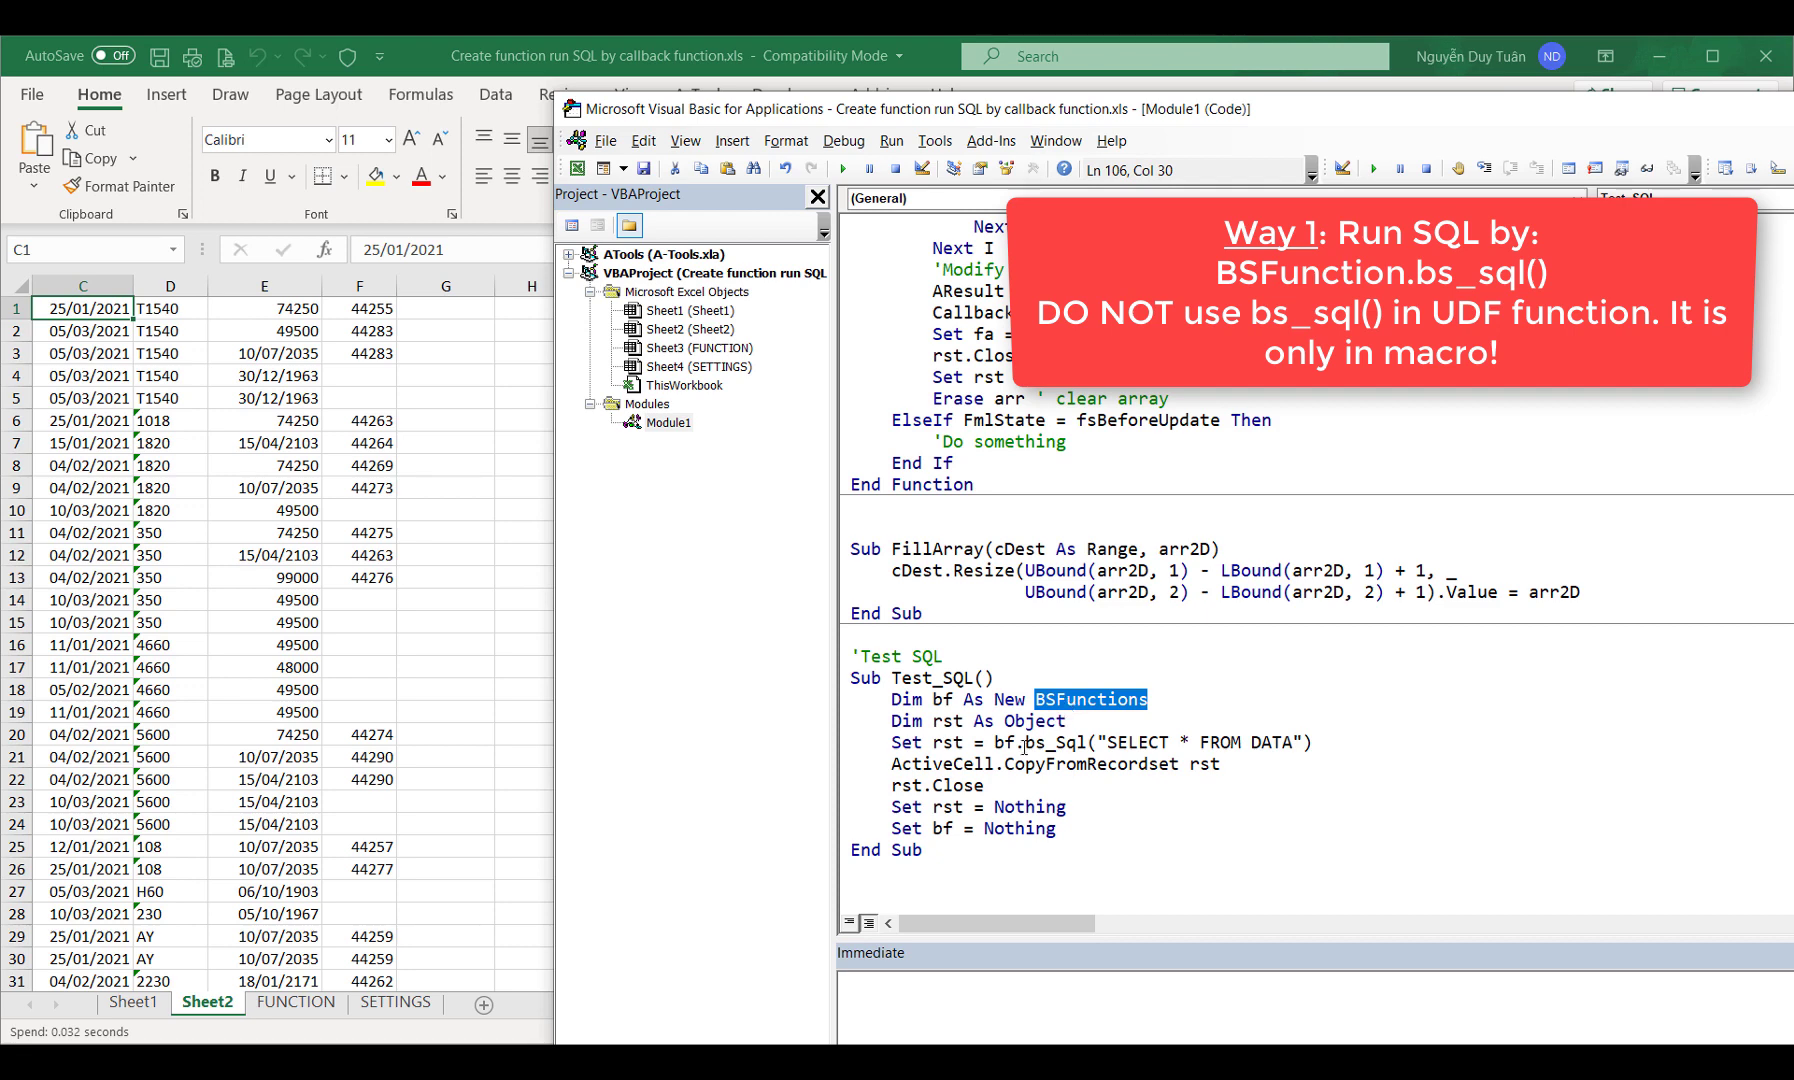
double_click(1040, 745)
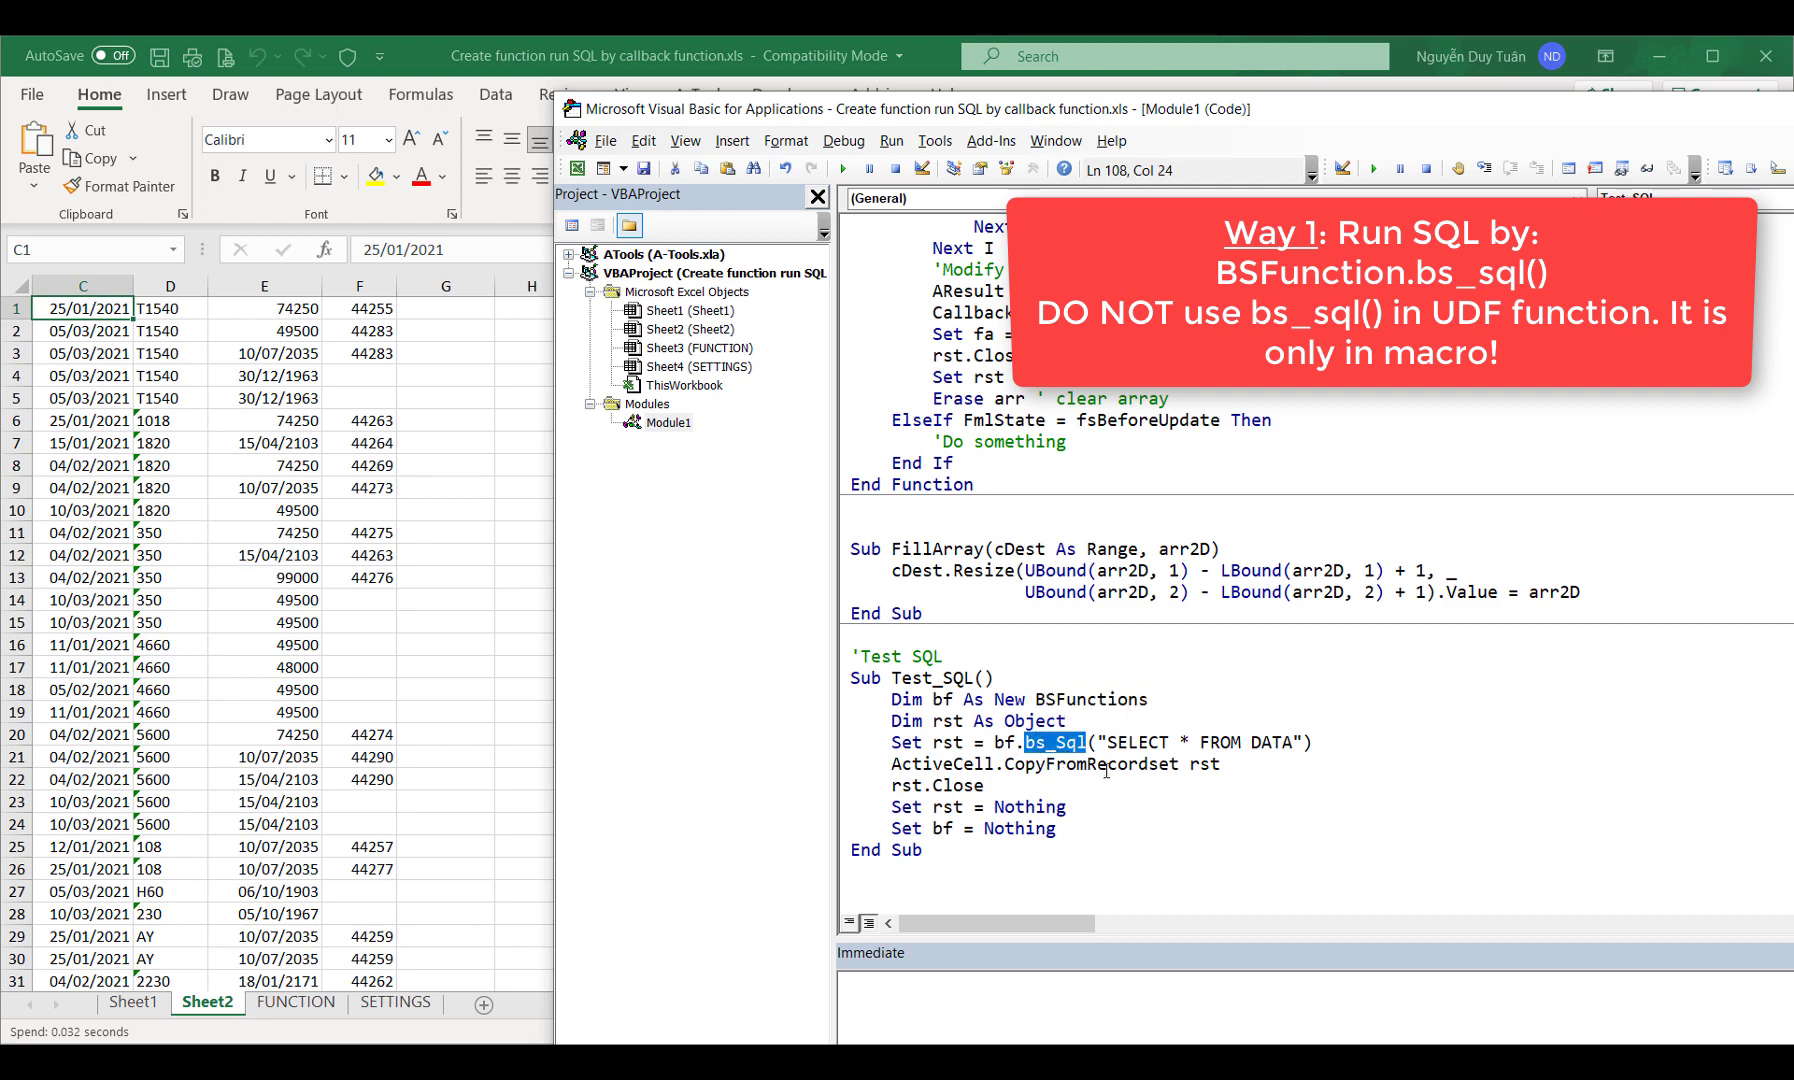
click(1099, 767)
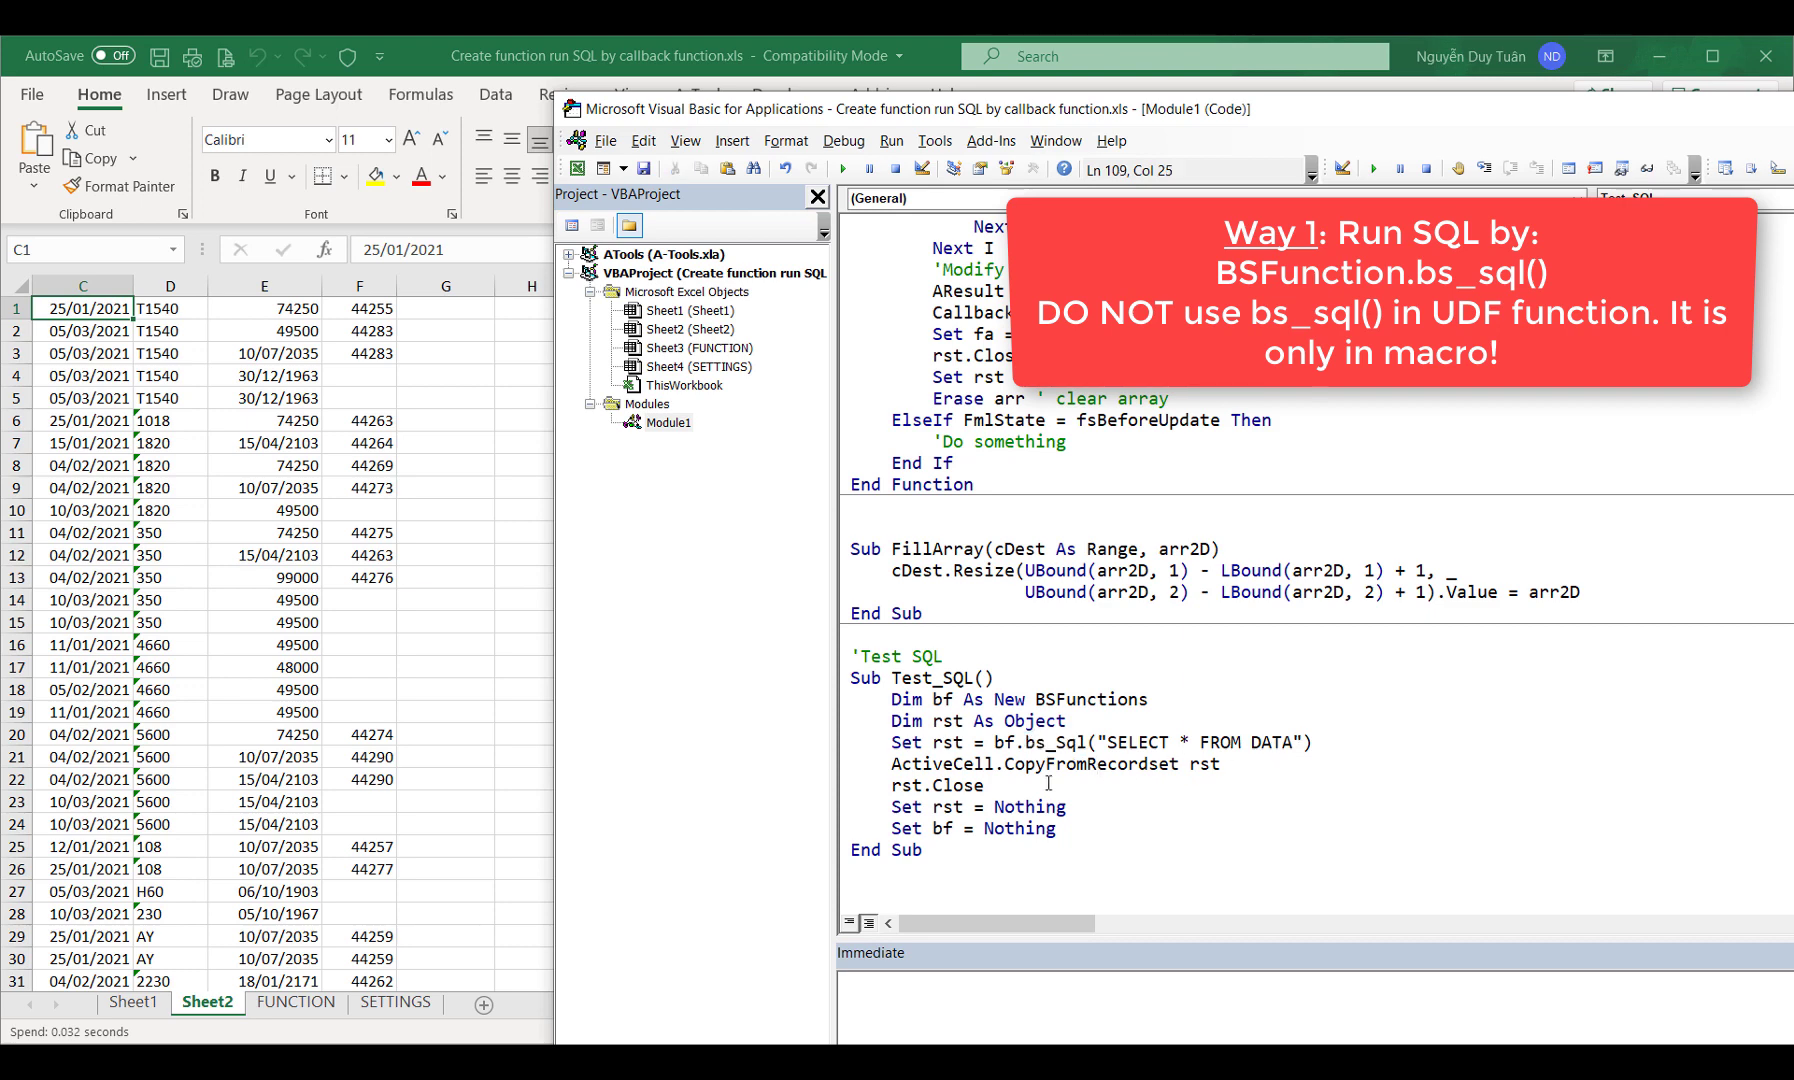
click(1328, 741)
Add the comment 'DO NOT USE bf.bs_sql() IN UDF FUNCTION below the bs_Sql query line
key(Return)
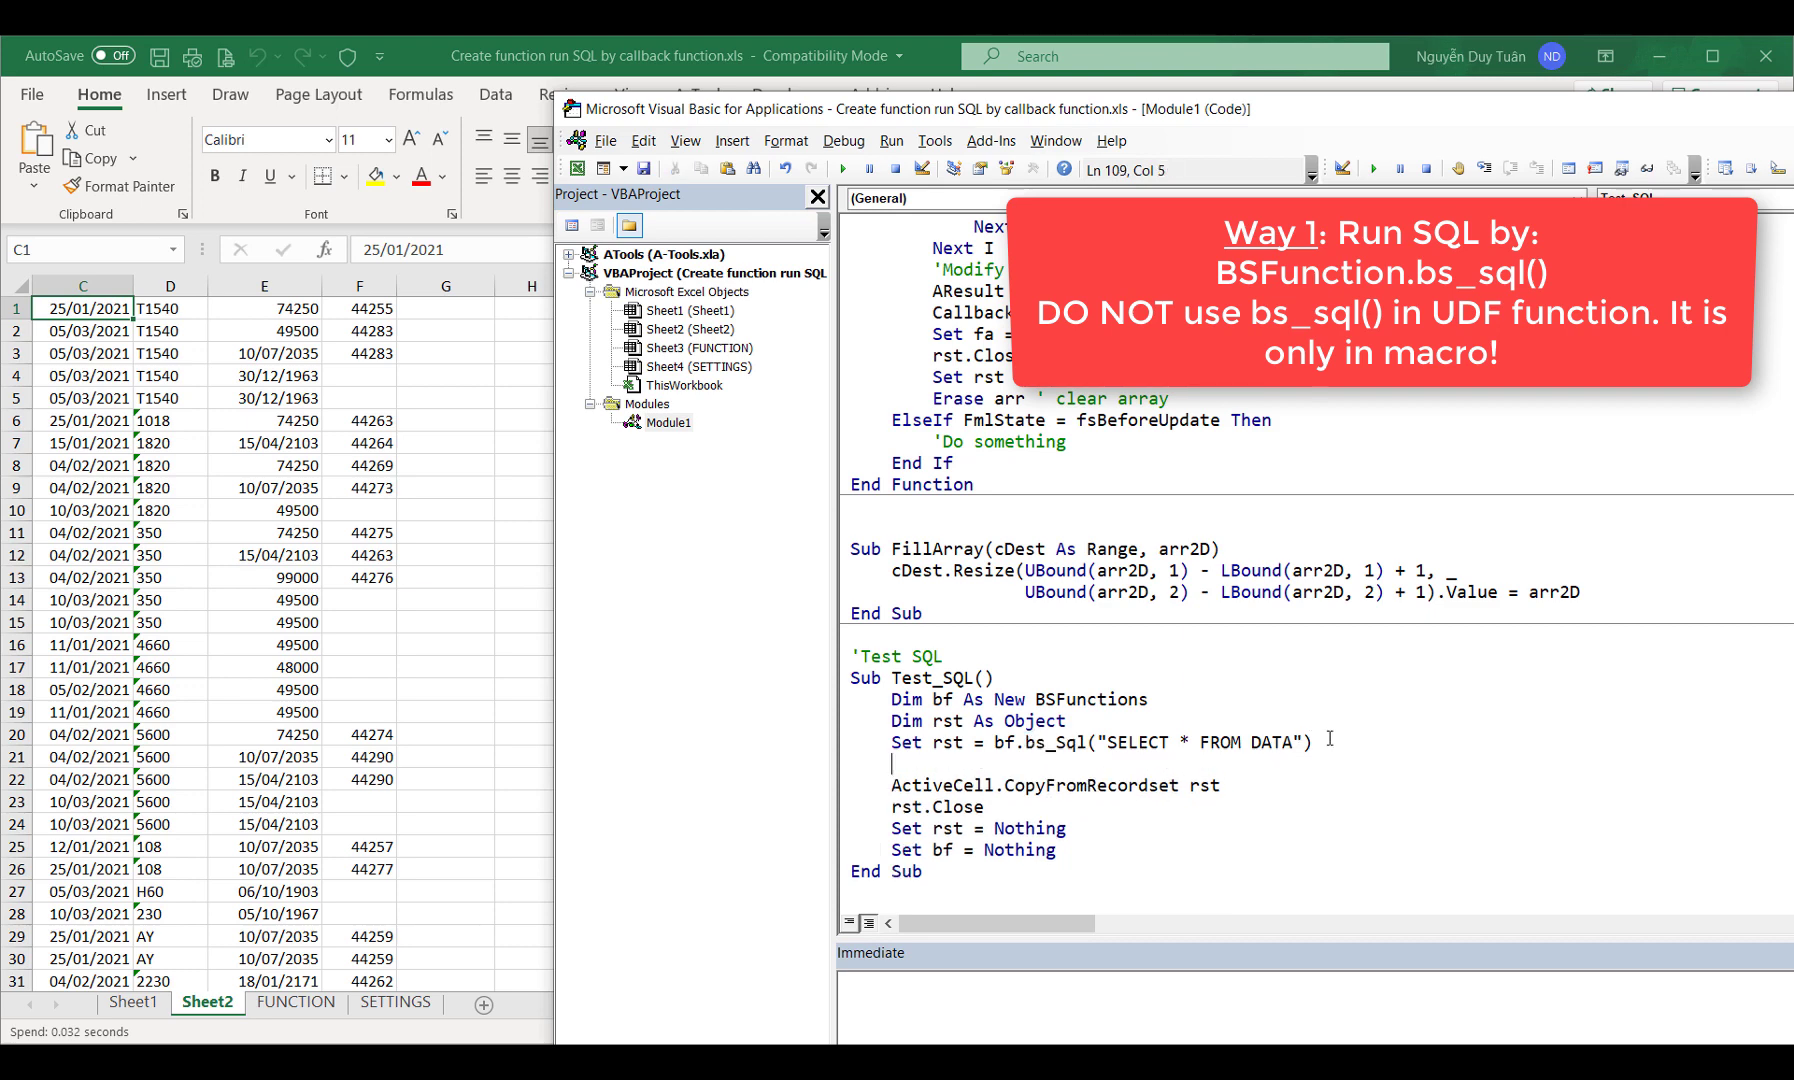
text('do )
text(not use)
key(BackSpace)
key(BackSpace)
key(BackSpace)
key(BackSpace)
key(BackSpace)
key(BackSpace)
key(BackSpace)
key(BackSpace)
key(BackSpace)
key(BackSpace)
text('DO NOT USE bf)
text(.bs)
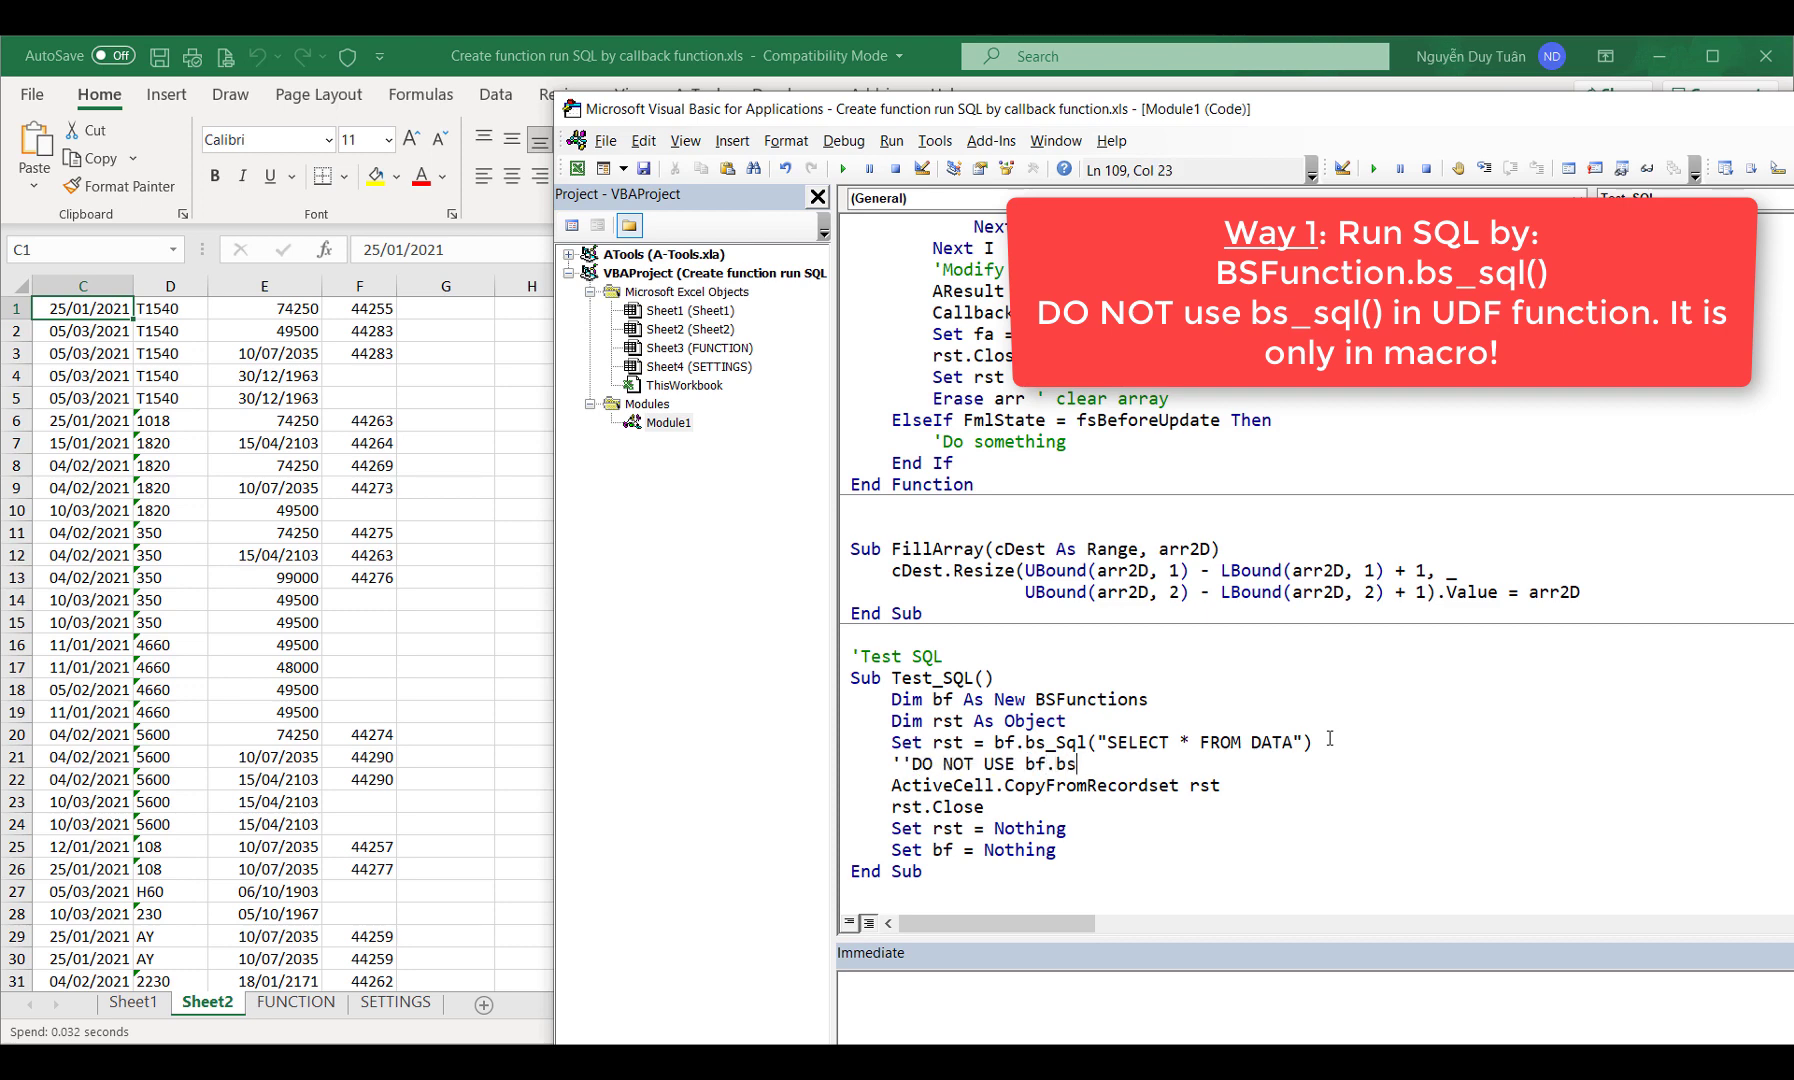
text(_sql IN)
key(Left)
key(Left)
text(())
key(End)
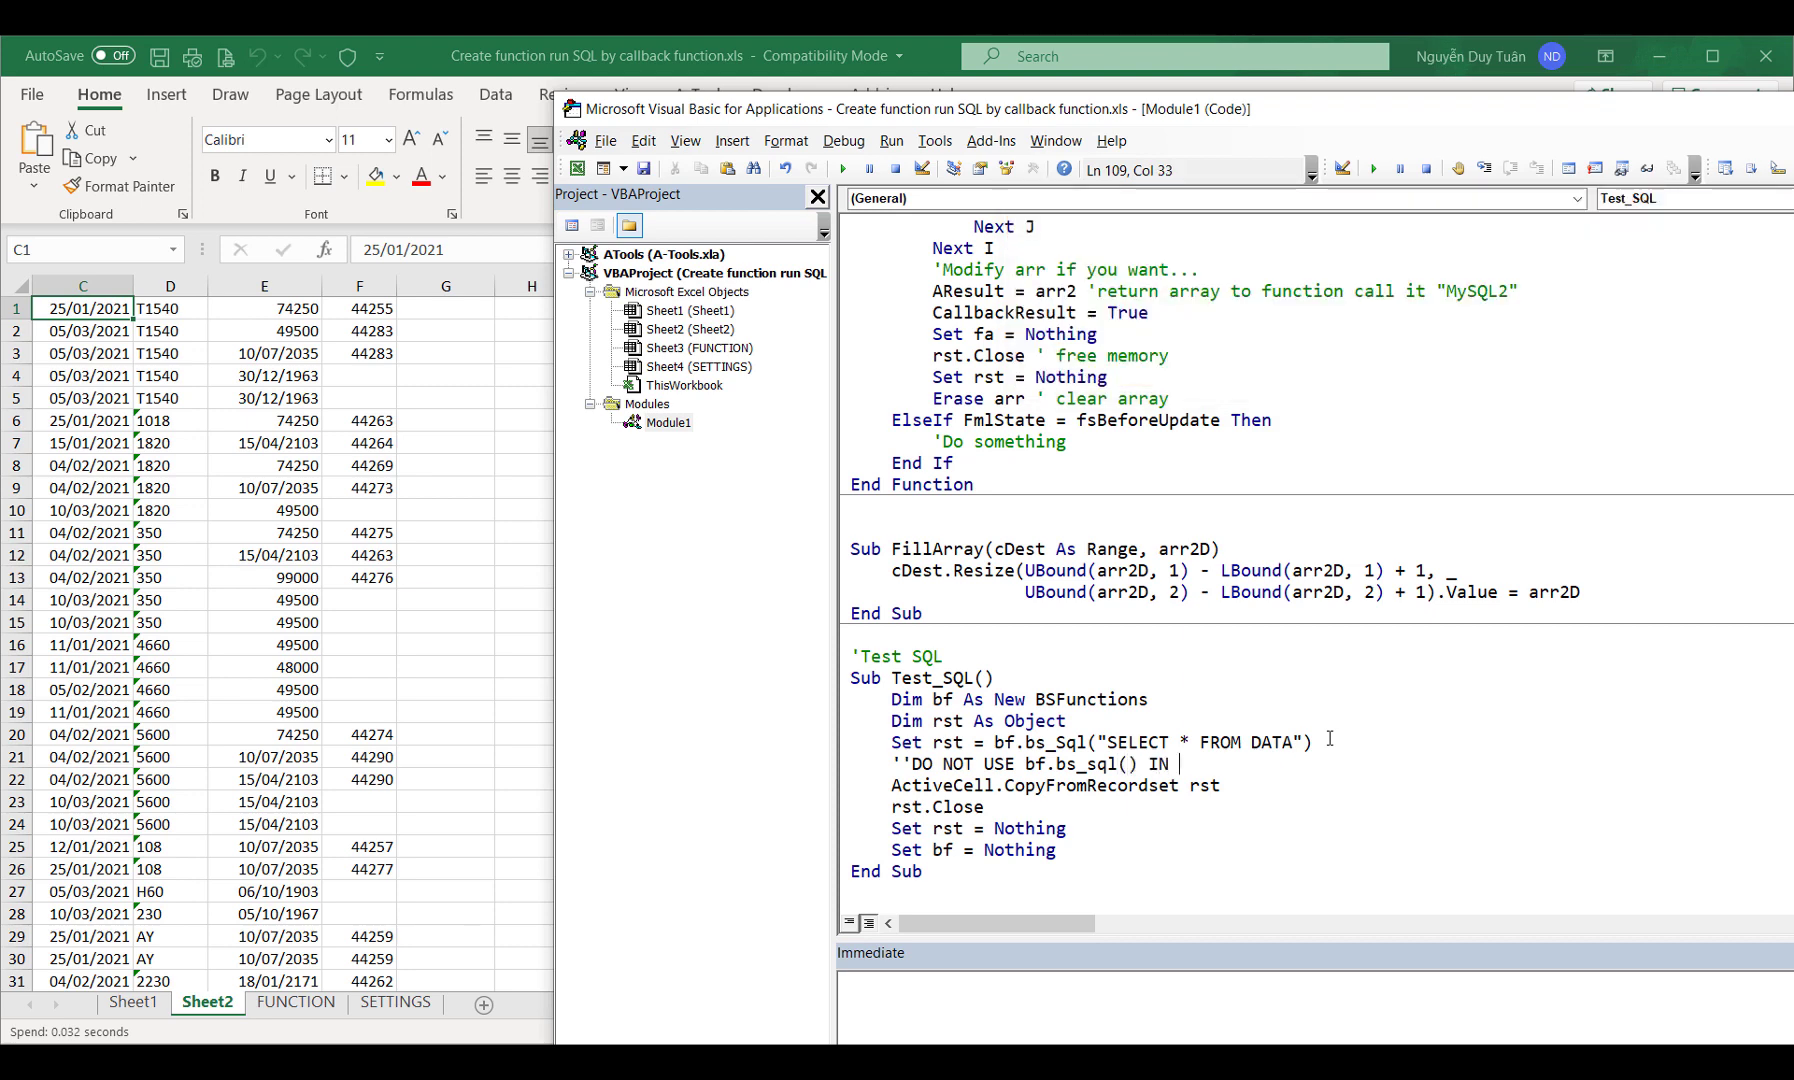
text(UDF )
text(FUNCTION)
key(Down)
key(Down)
key(Down)
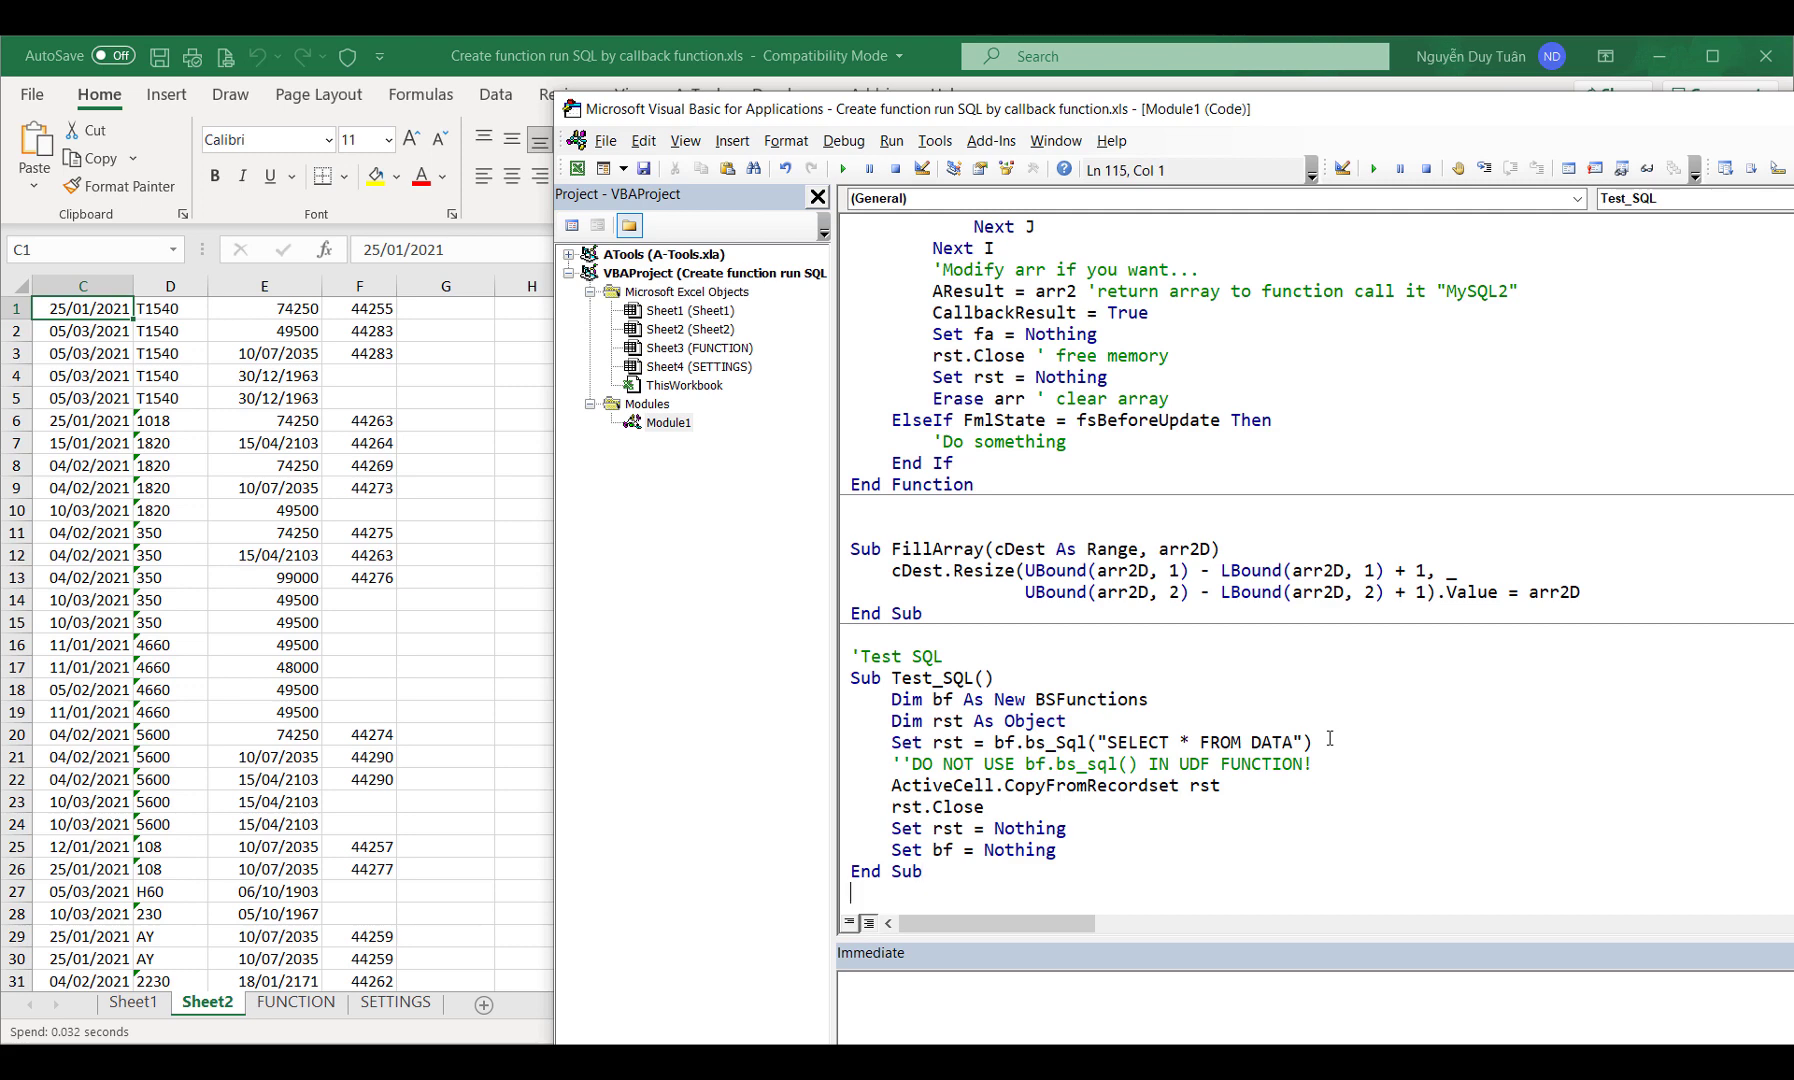
key(shift+Up)
key(shift+Up)
key(shift+Up)
key(shift+Up)
key(shift+Up)
key(shift+Up)
key(shift+Up)
key(shift+Up)
key(shift+Up)
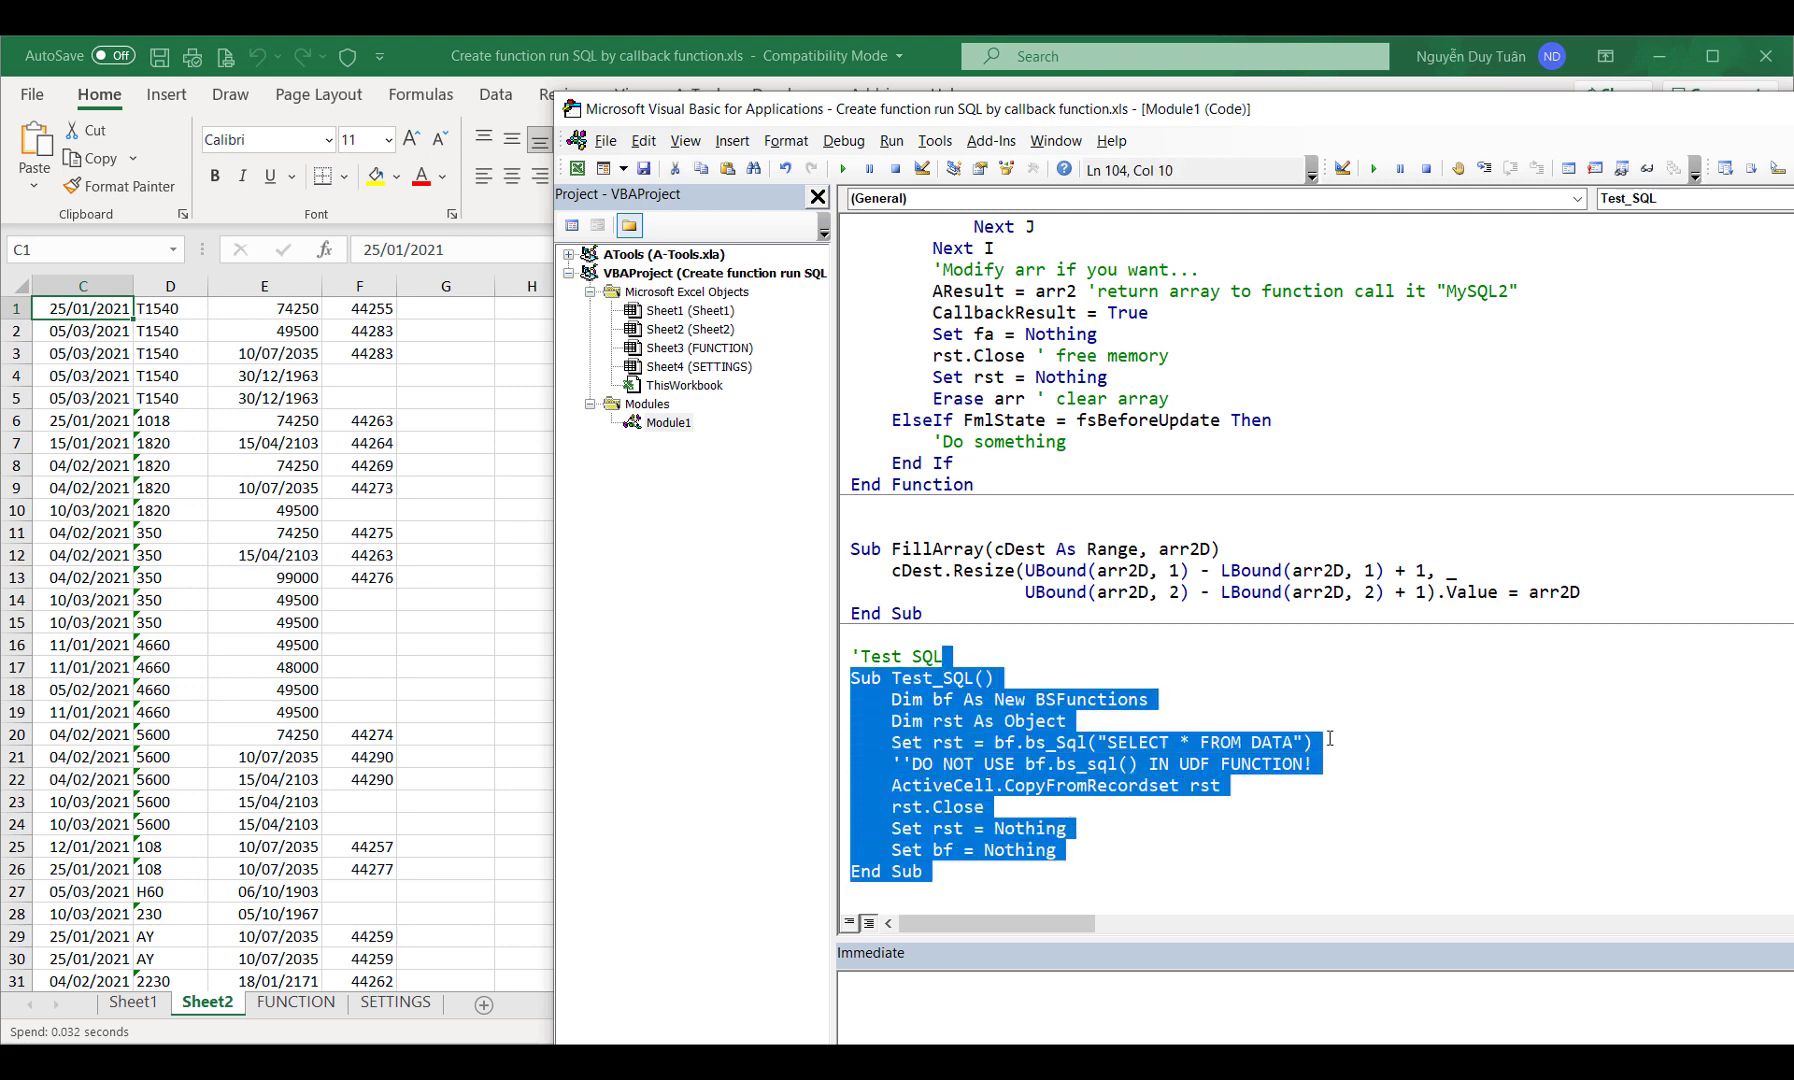
Copy the Test_SQL sub, paste it below, and rename the copy Test_SQL2
key(shift+Left)
key(shift+Left)
key(shift+Left)
key(shift+Left)
key(shift+Left)
key(shift+Left)
key(shift+Left)
key(shift+Left)
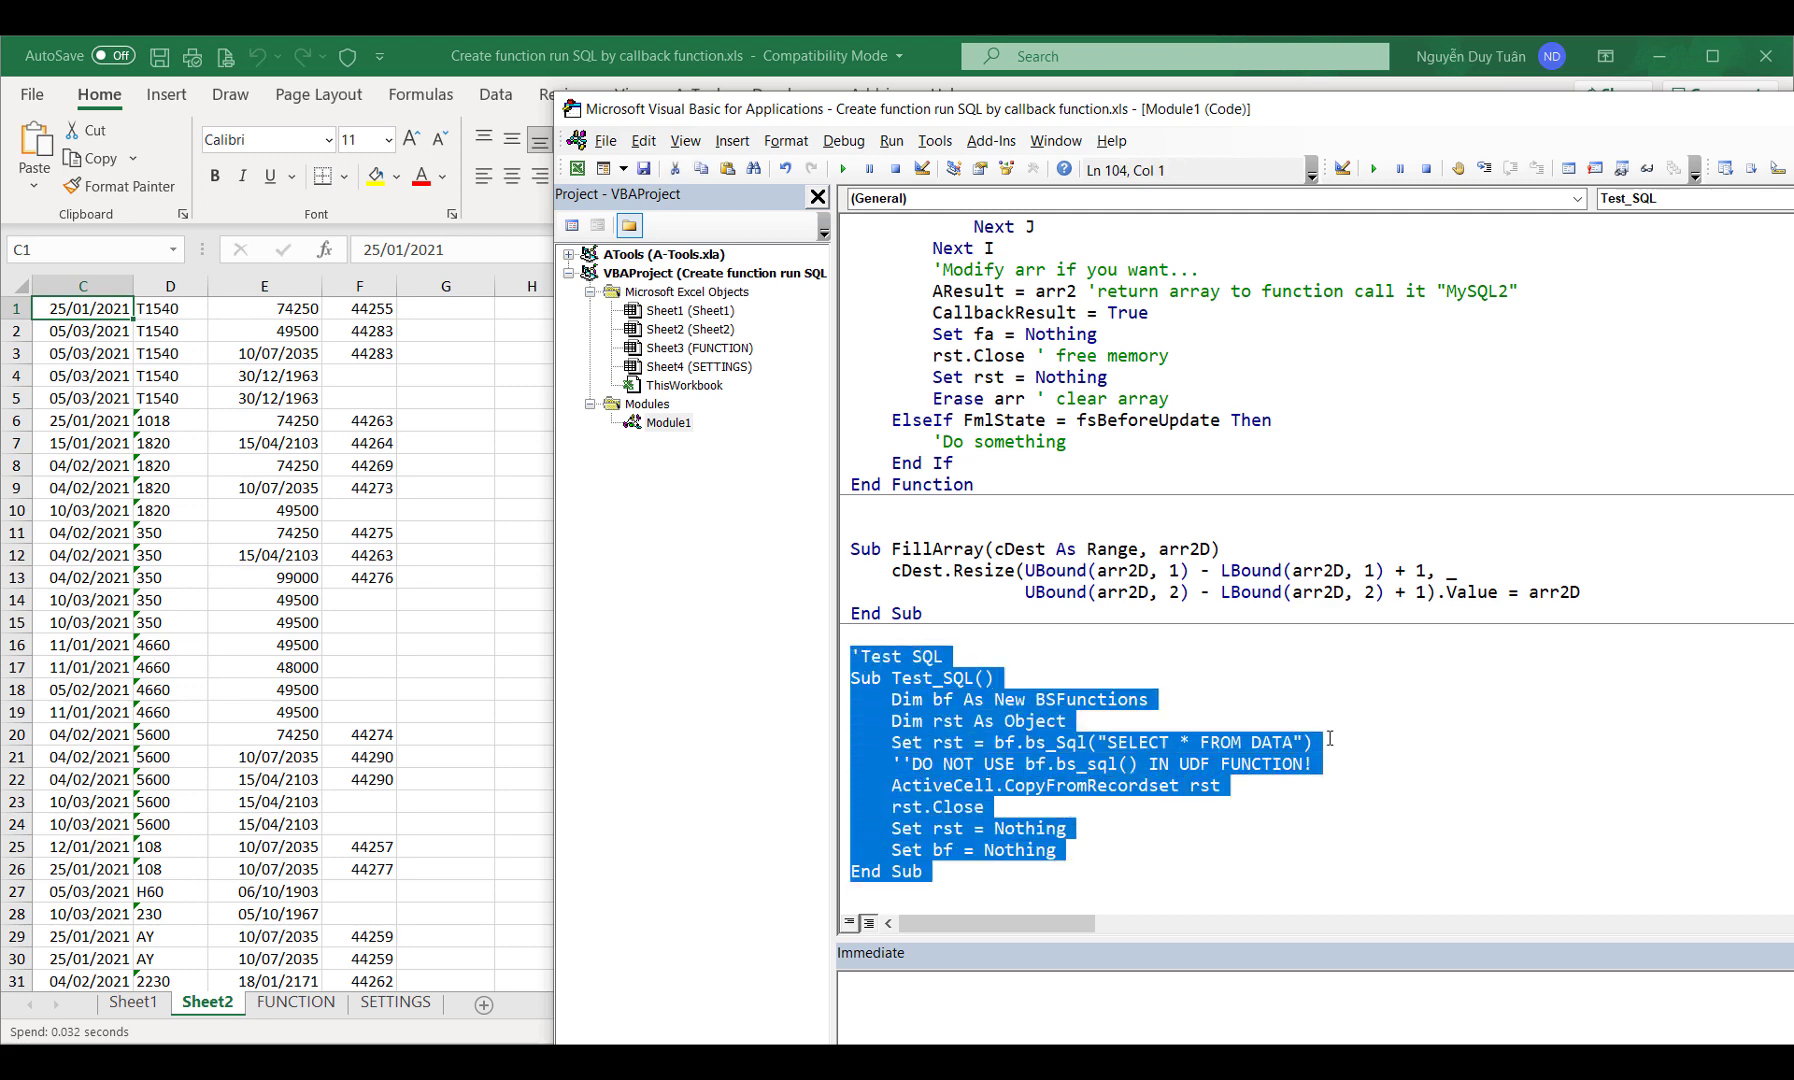
key(ctrl+c)
key(Right)
key(Return)
key(ctrl+v)
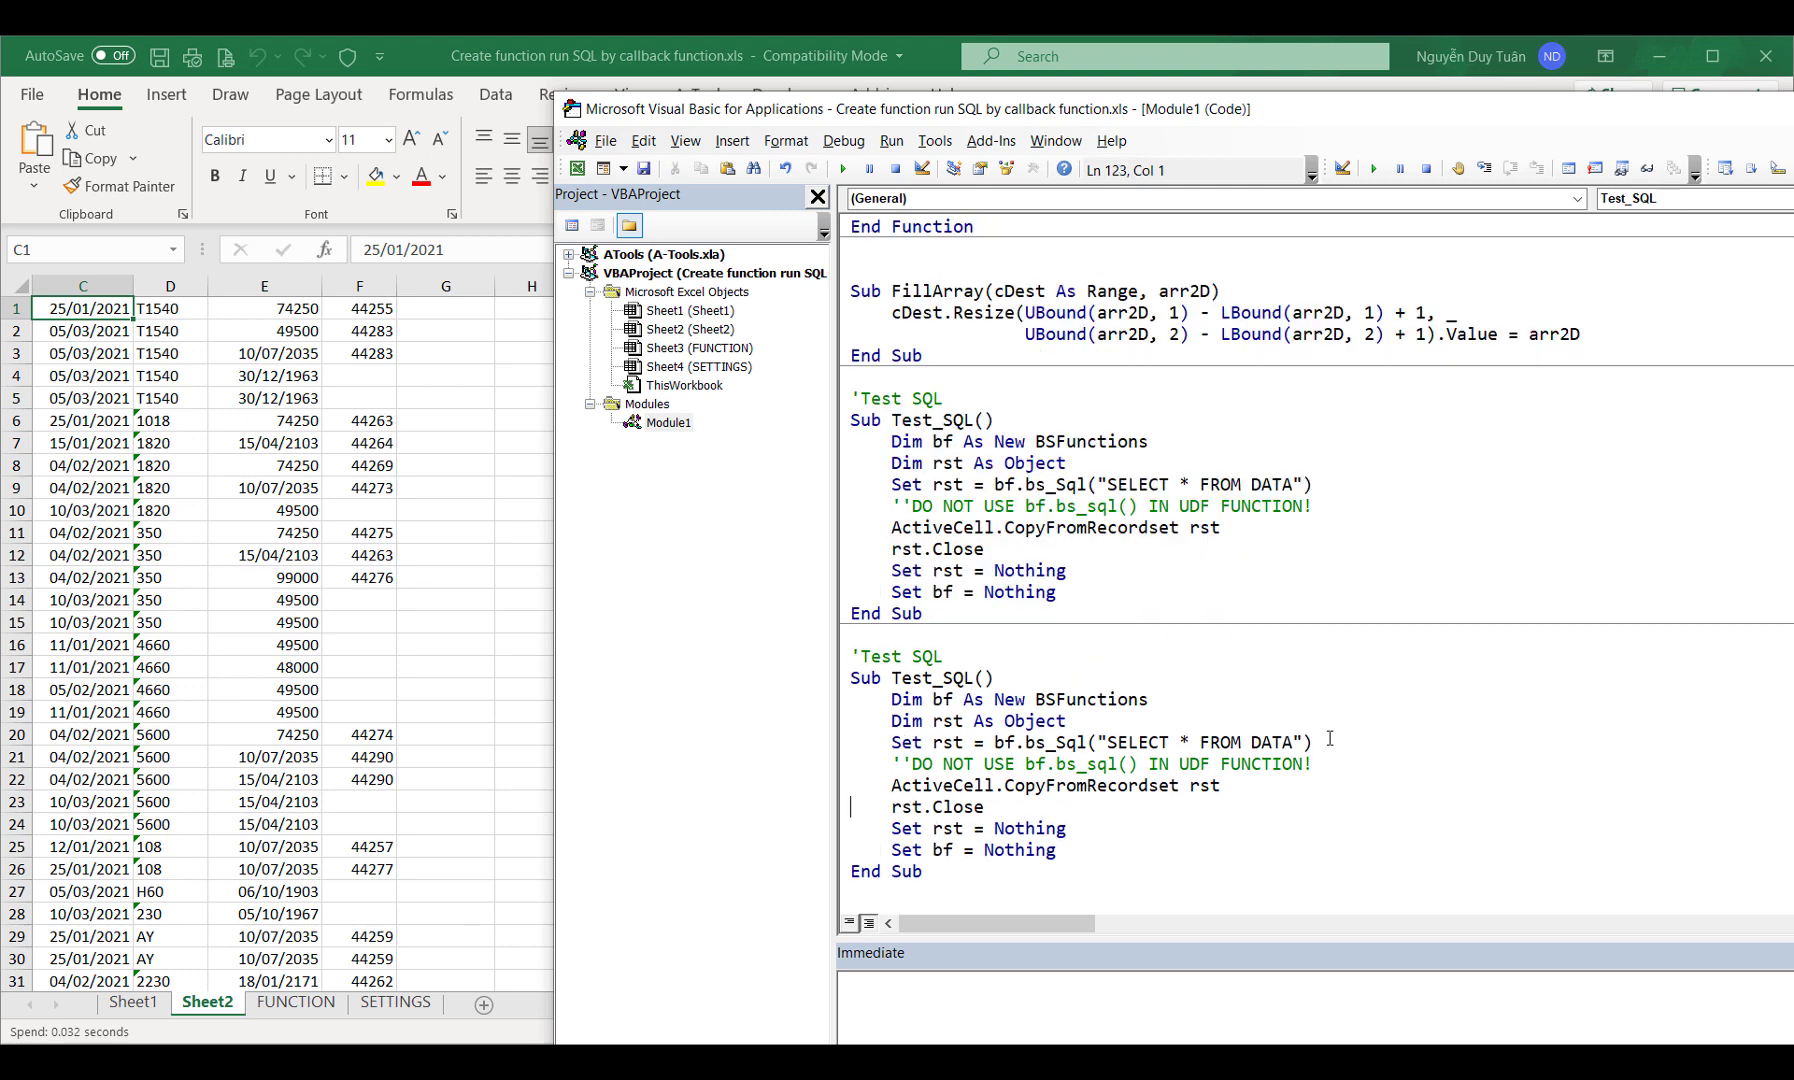
key(Up)
key(Up)
key(Up)
key(Right)
key(Right)
key(Right)
key(Right)
key(Right)
key(Right)
key(Right)
text(2)
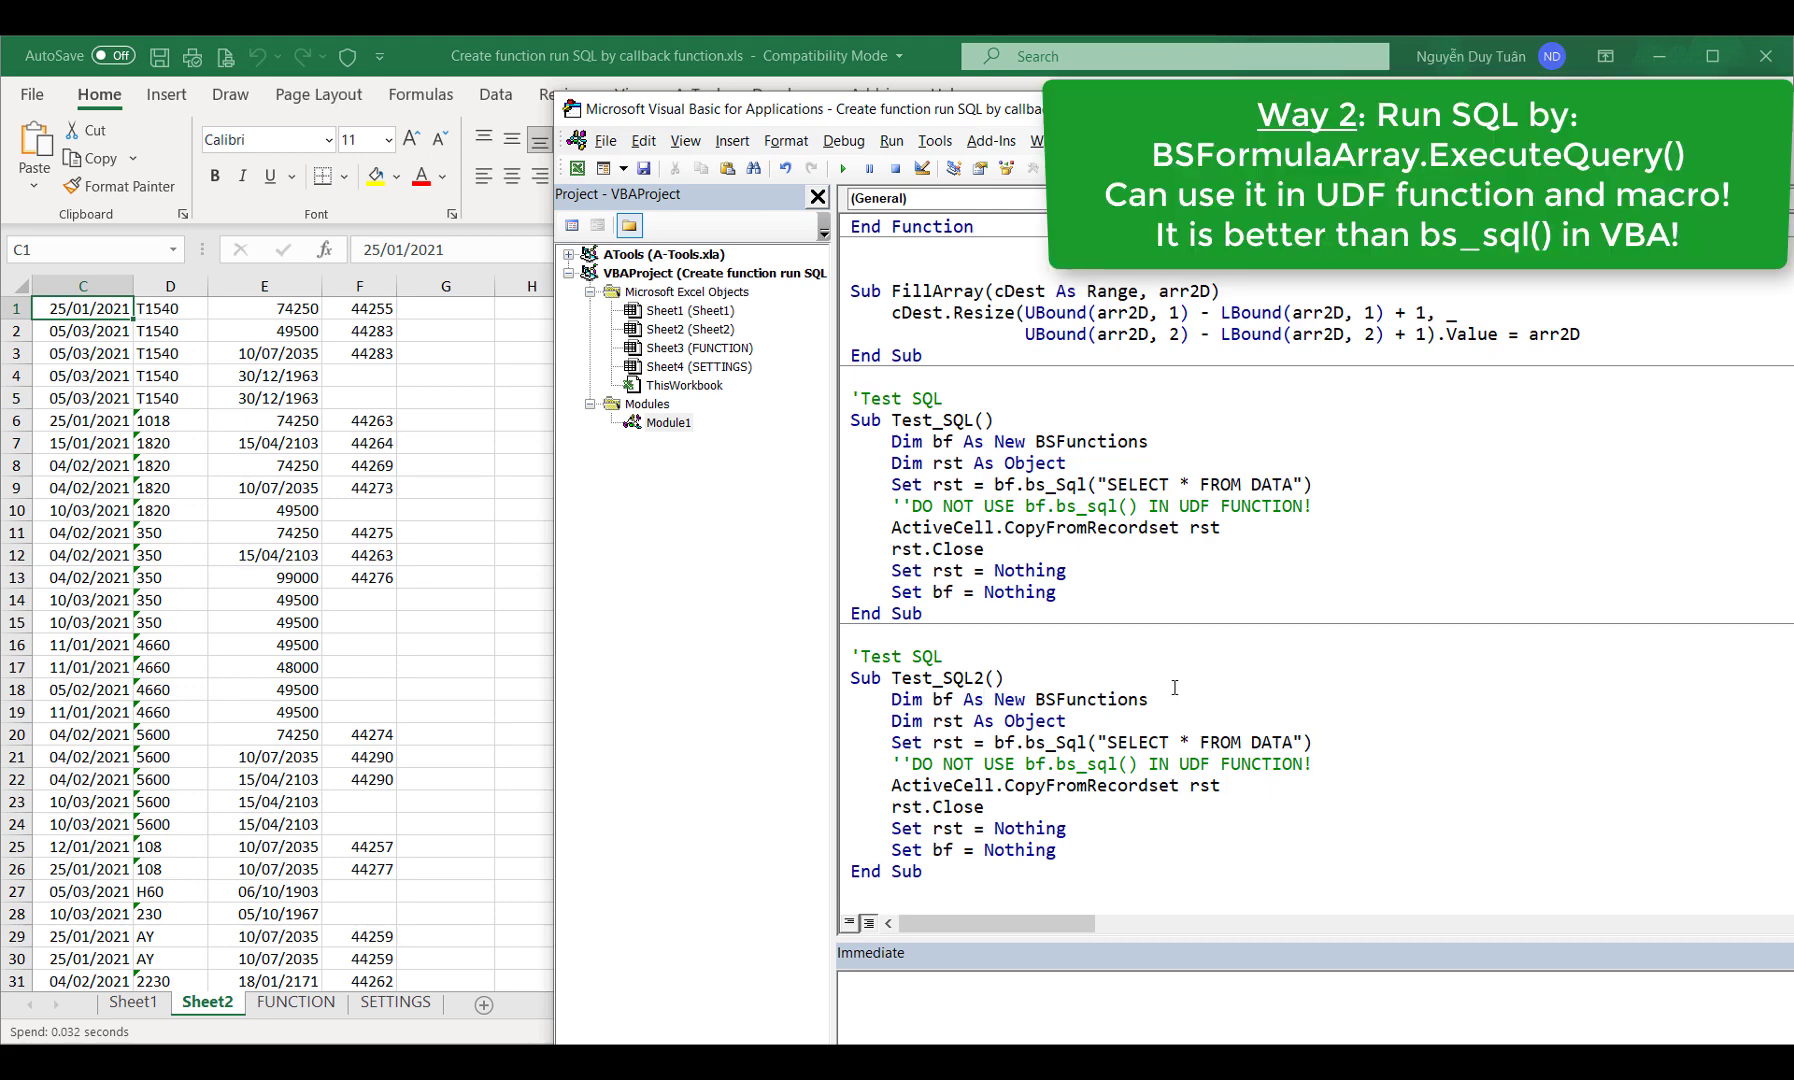
Change the Dim line's class from BSFunctions to BSFormulaArray
click(1175, 687)
key(shift+ctrl+Left)
key(shift+ctrl+Left)
key(shift+Right)
key(shift+Right)
key(shift+Right)
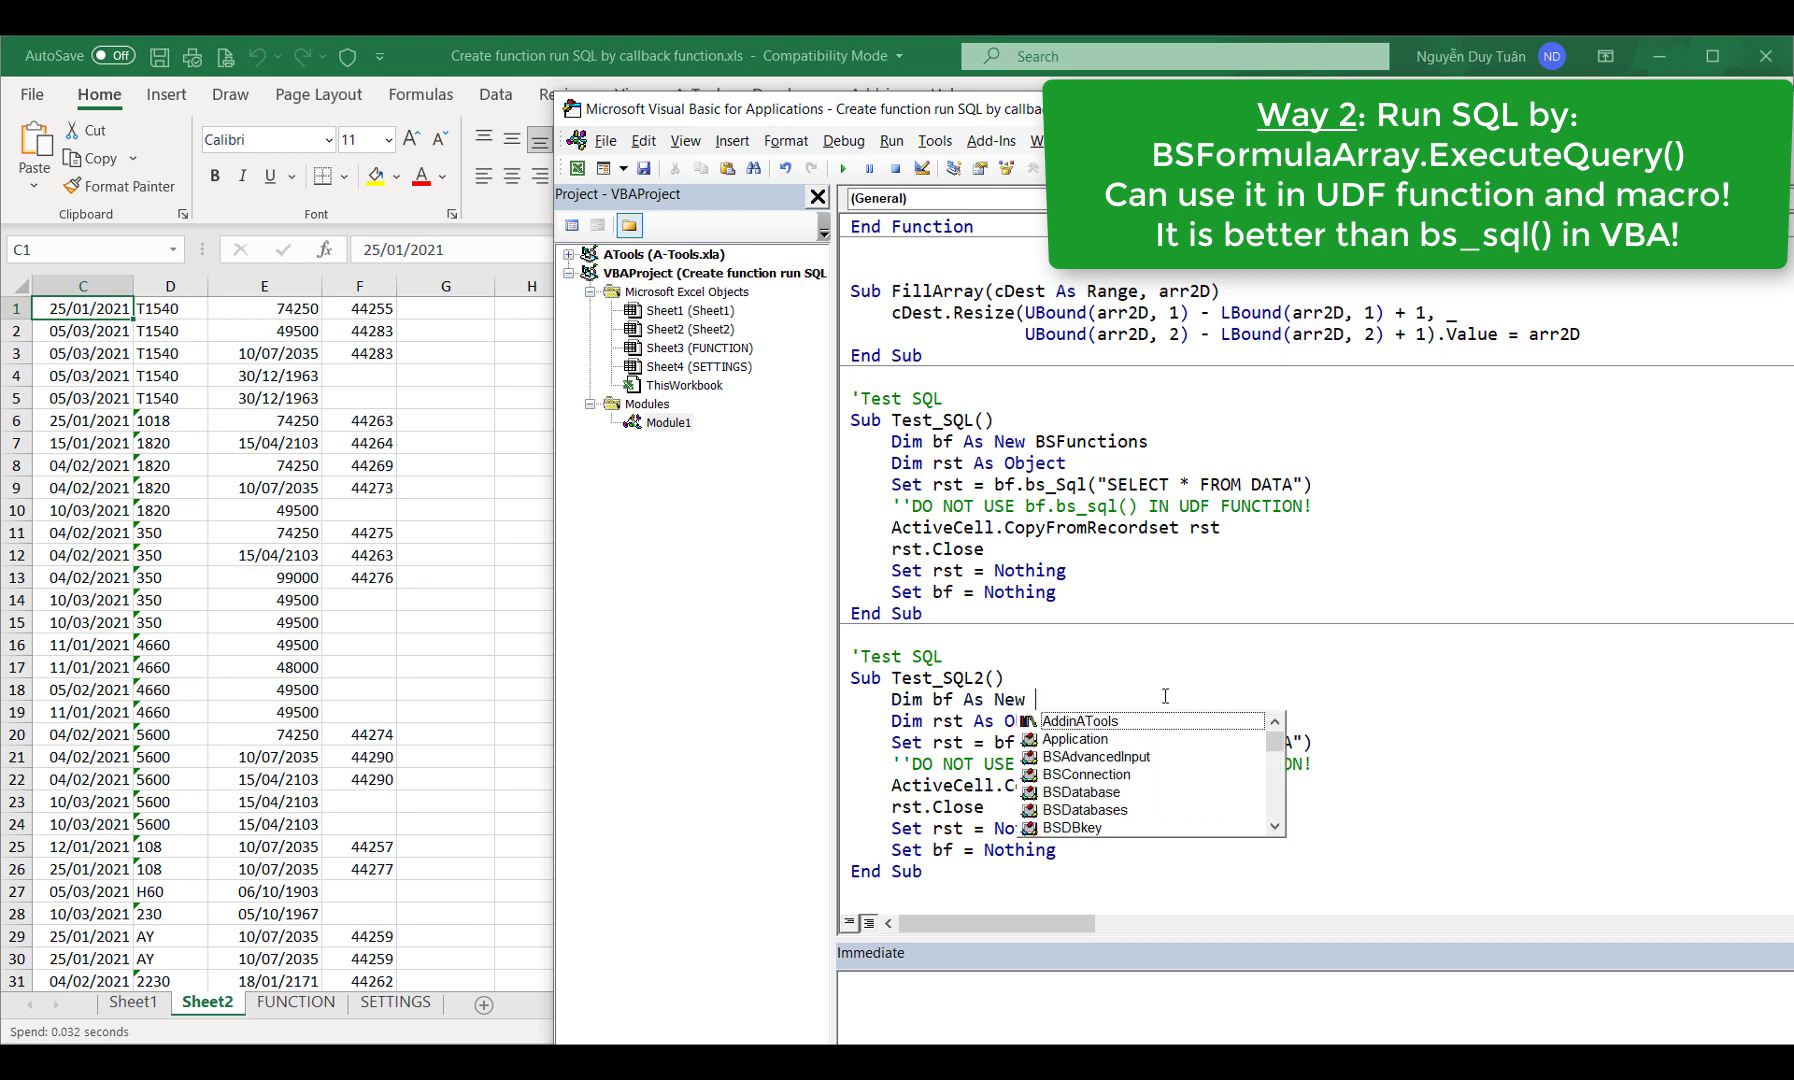
text(BSFO)
key(Tab)
key(Down)
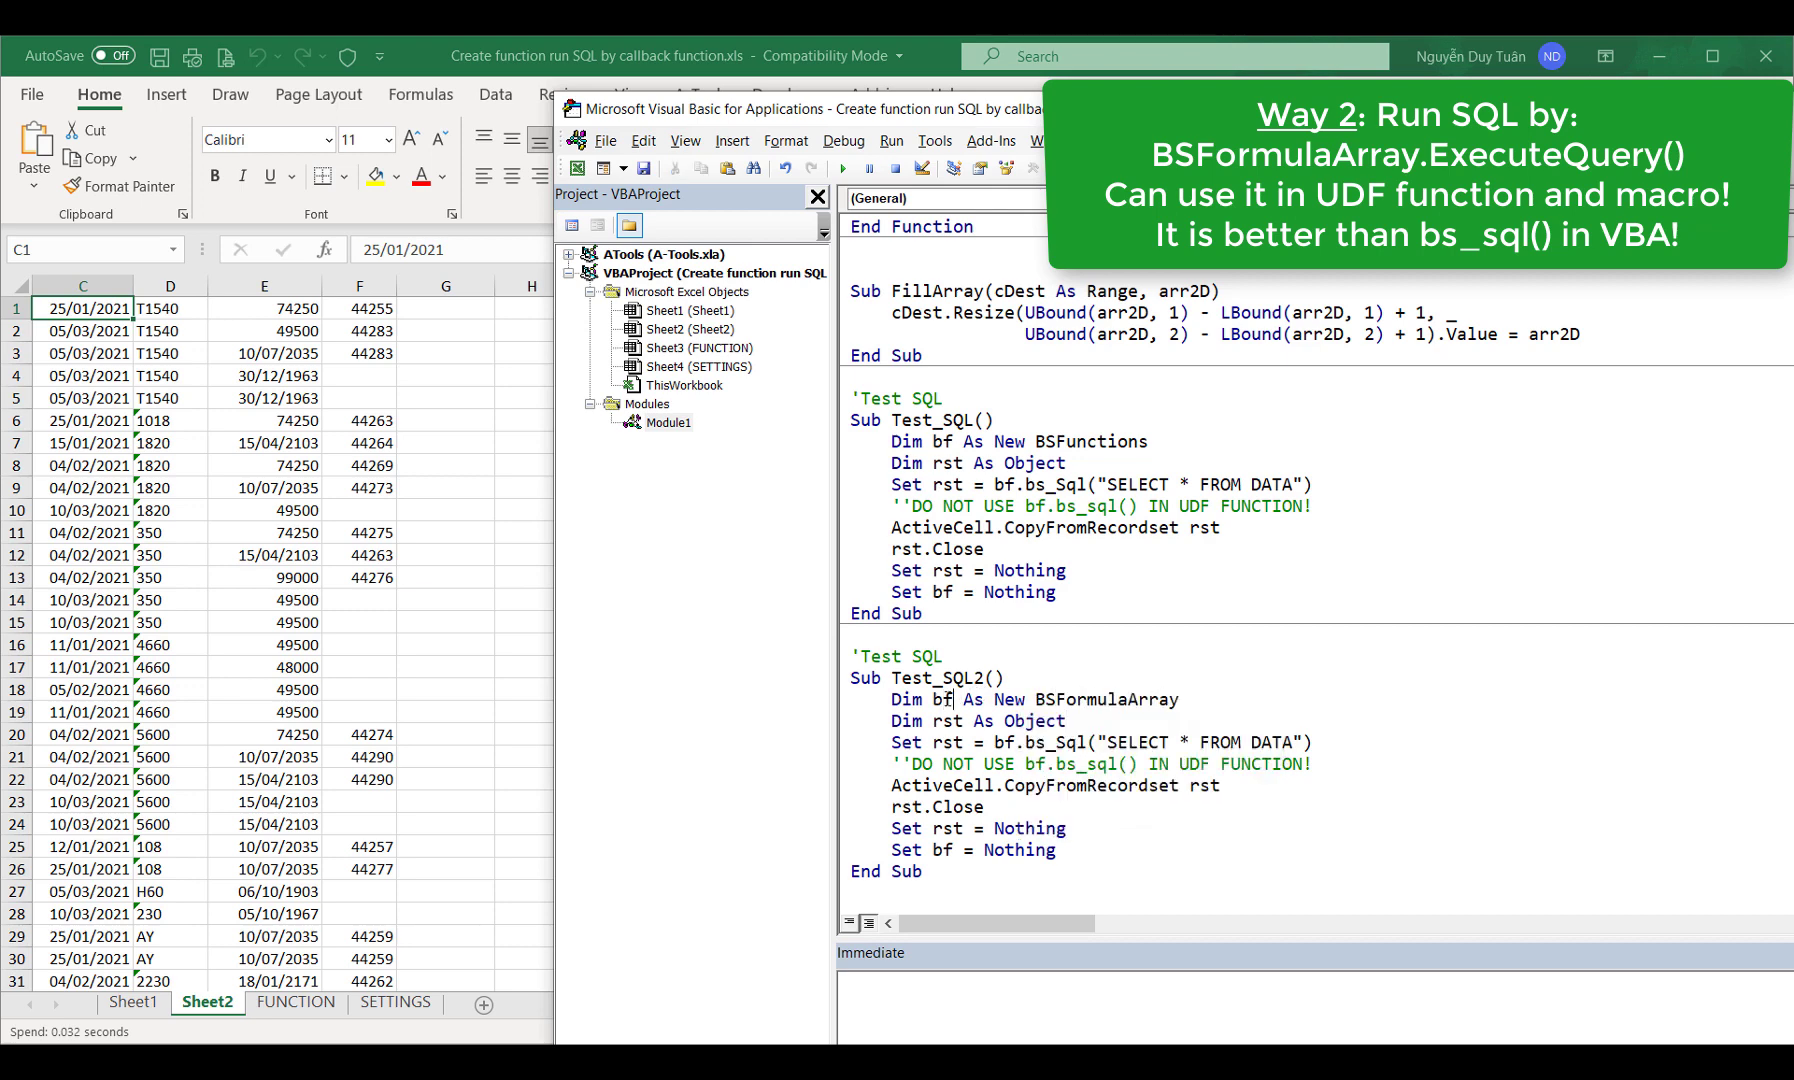
key(BackSpace)
text(A)
Rename the object variable to fa in the Dim and Set lines
click(1004, 742)
key(BackSpace)
key(BackSpace)
text(FA.)
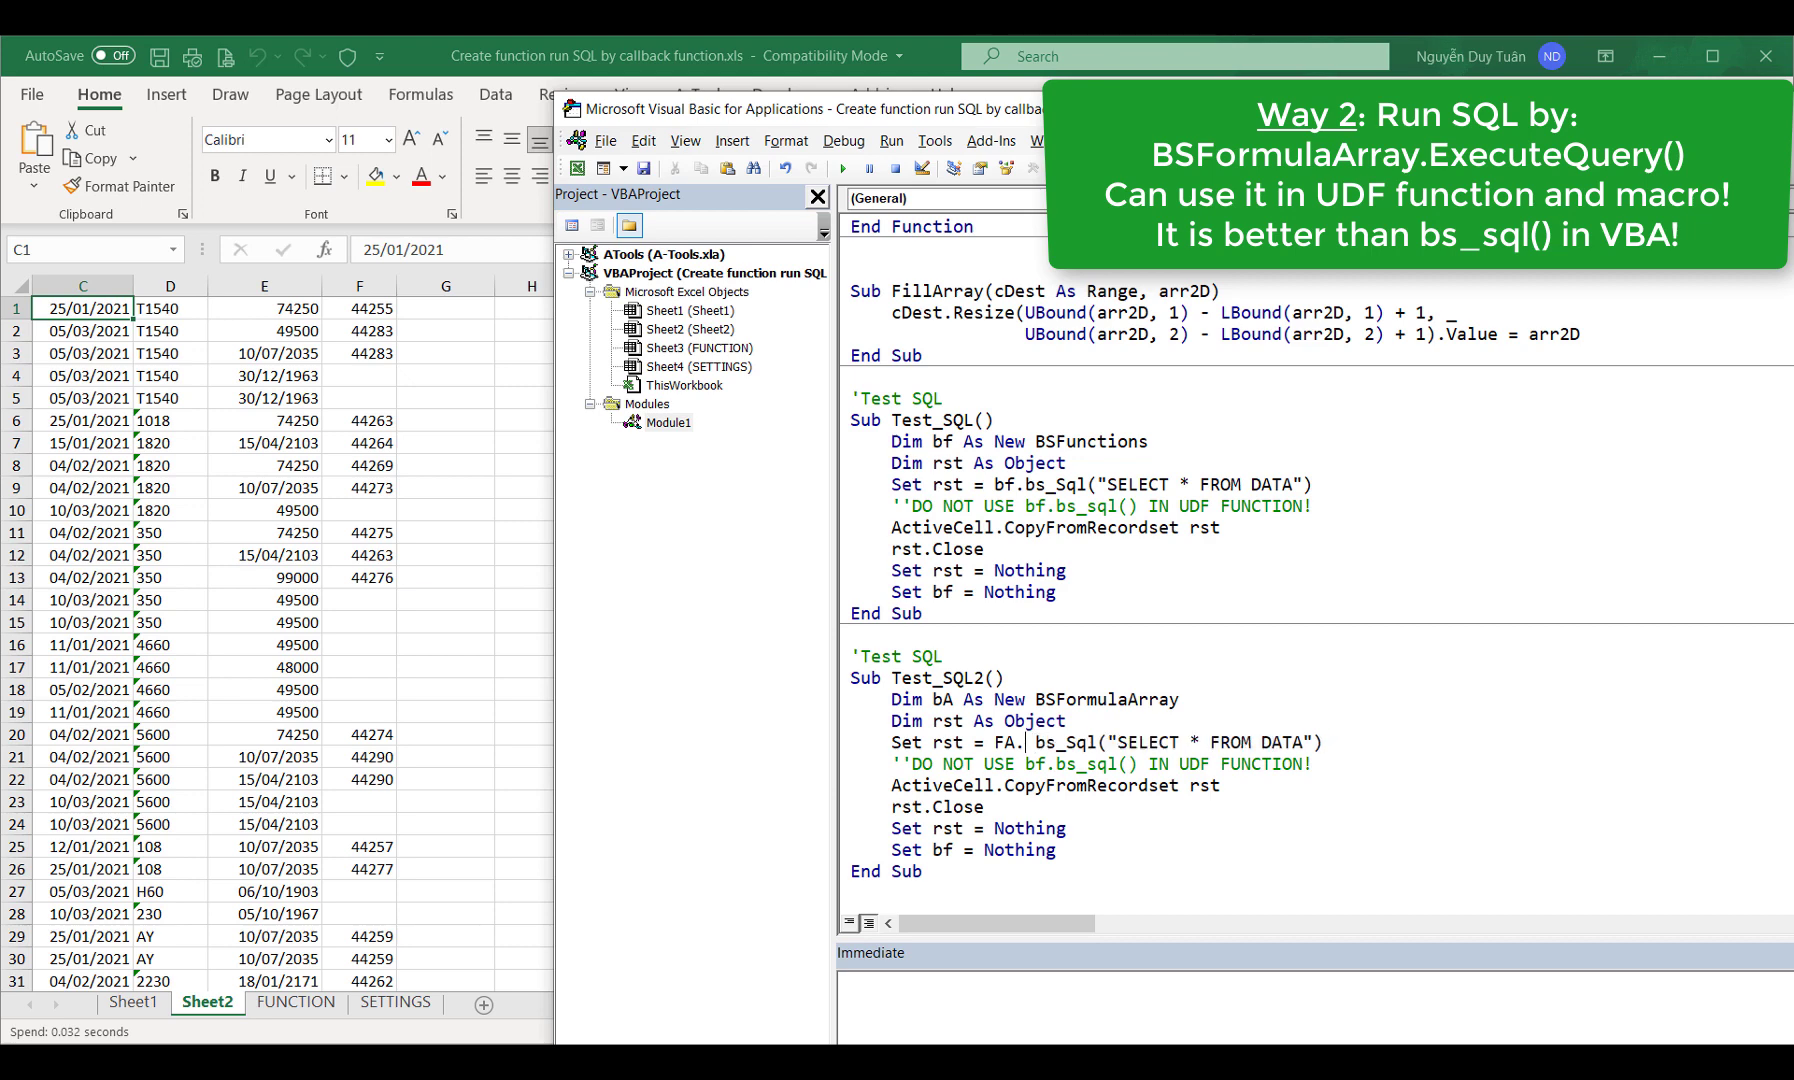
key(Down)
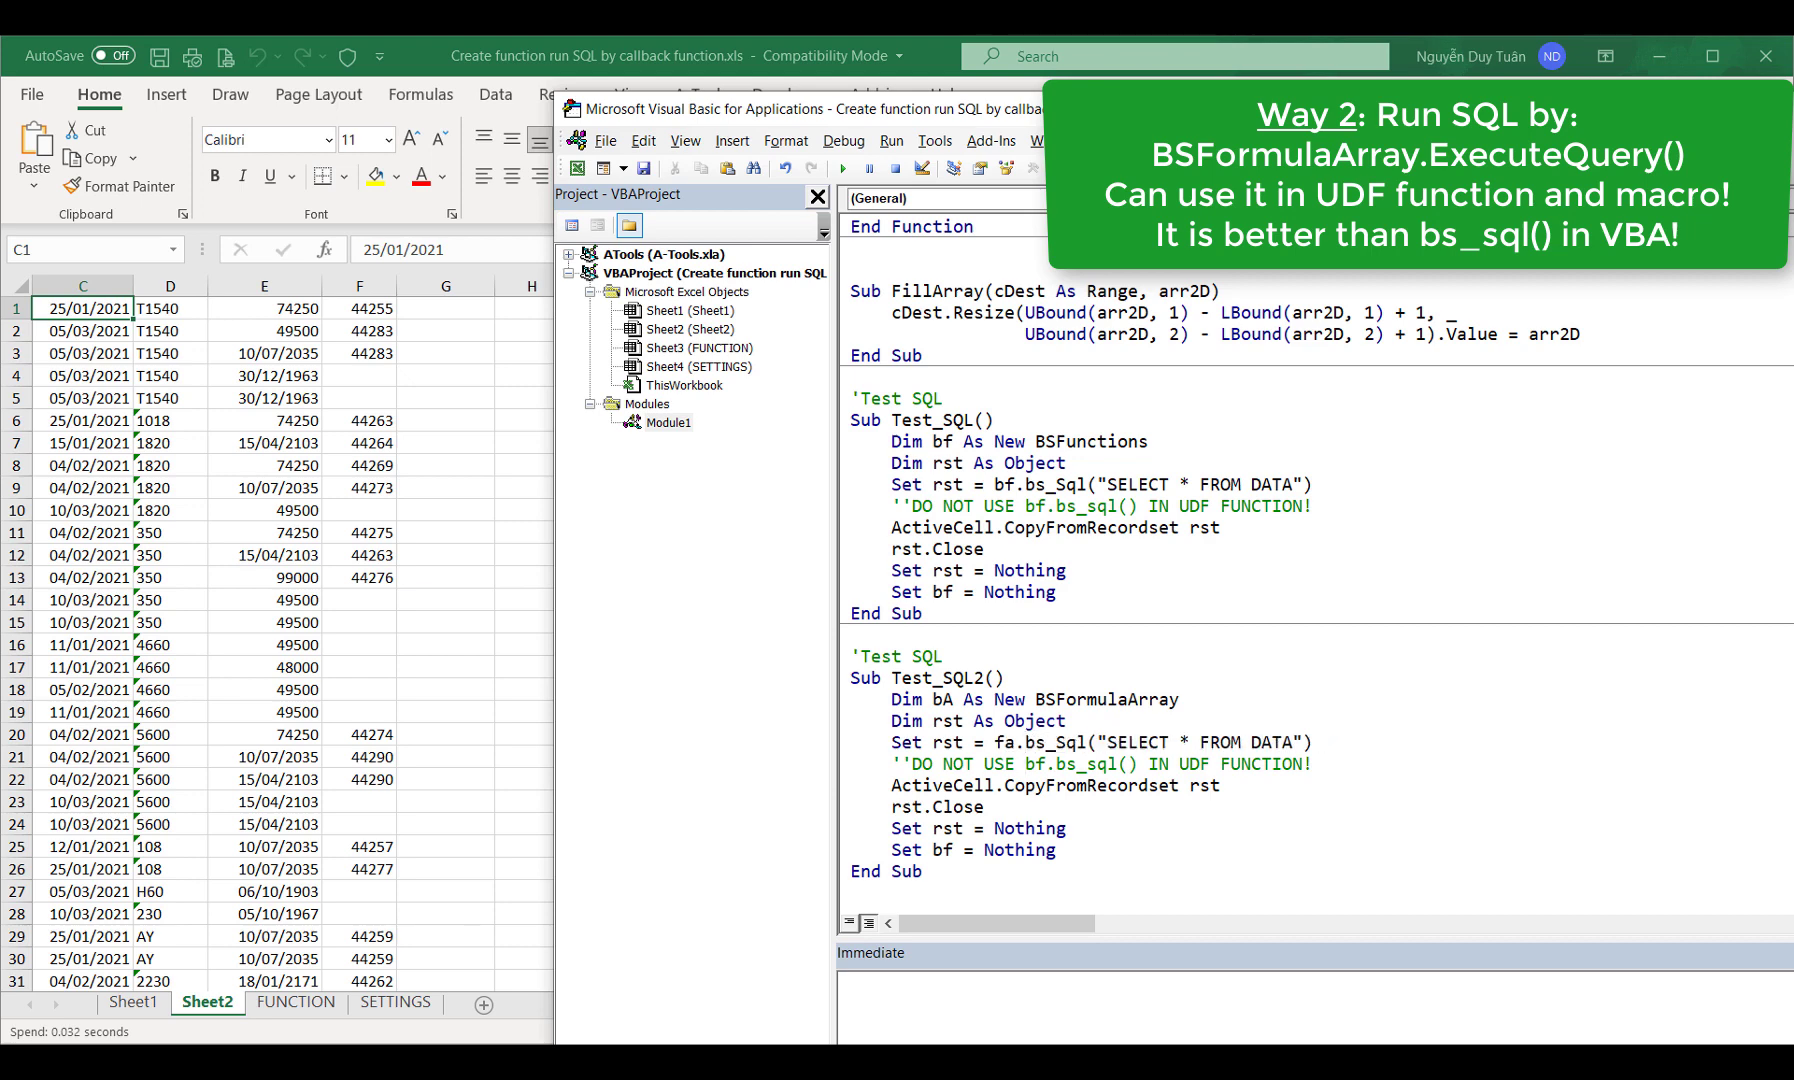
key(Right)
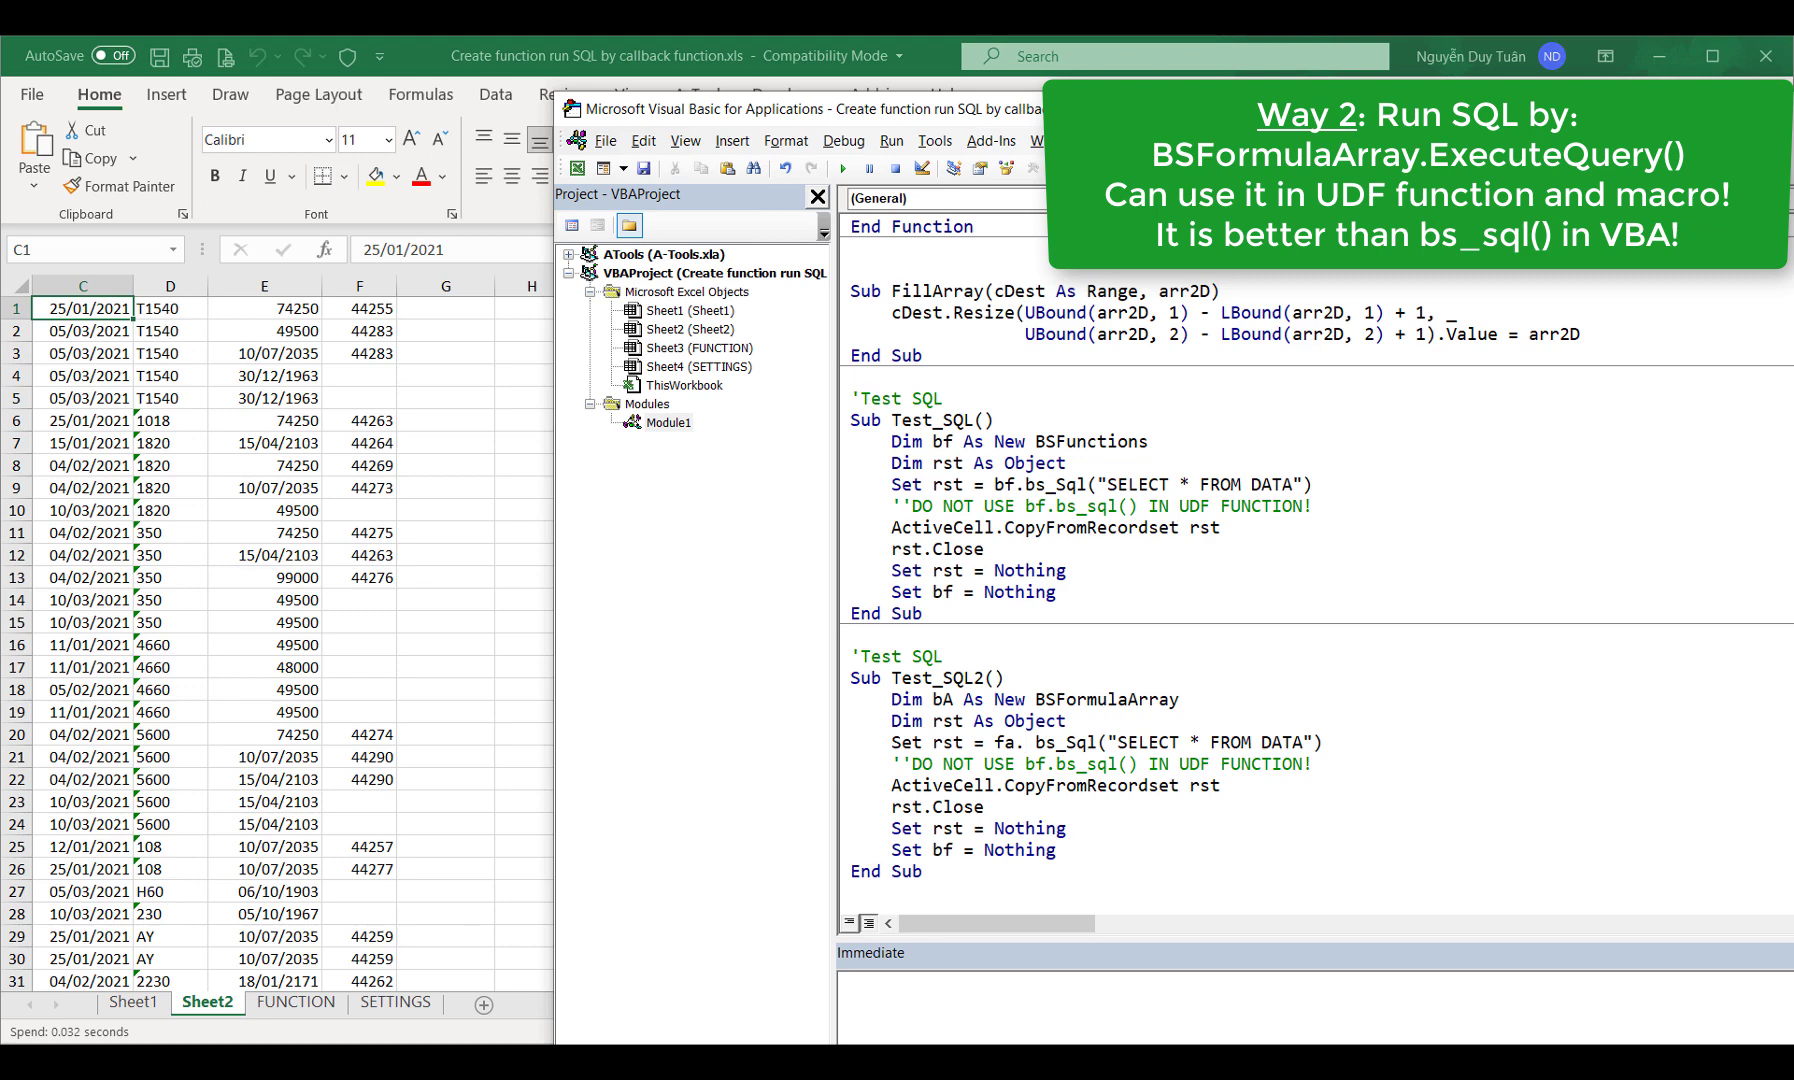
click(954, 700)
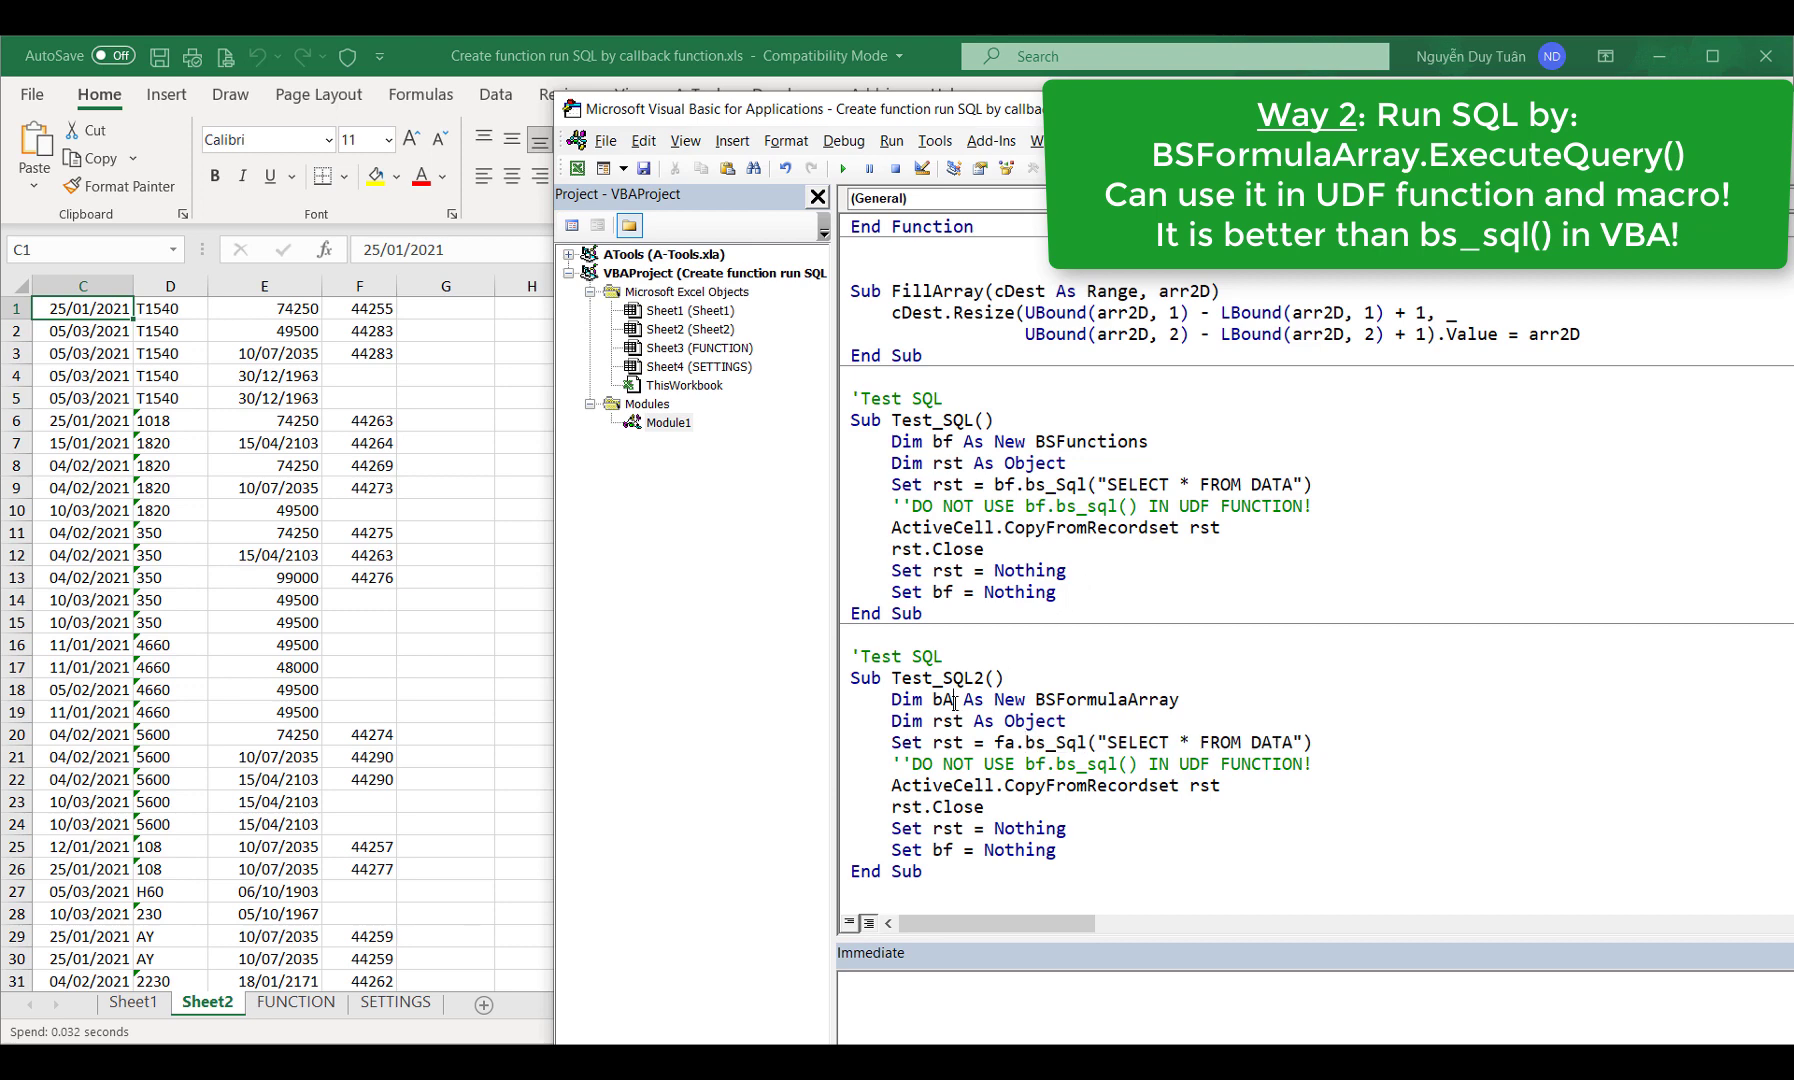
key(BackSpace)
key(BackSpace)
text(FA)
key(BackSpace)
key(BackSpace)
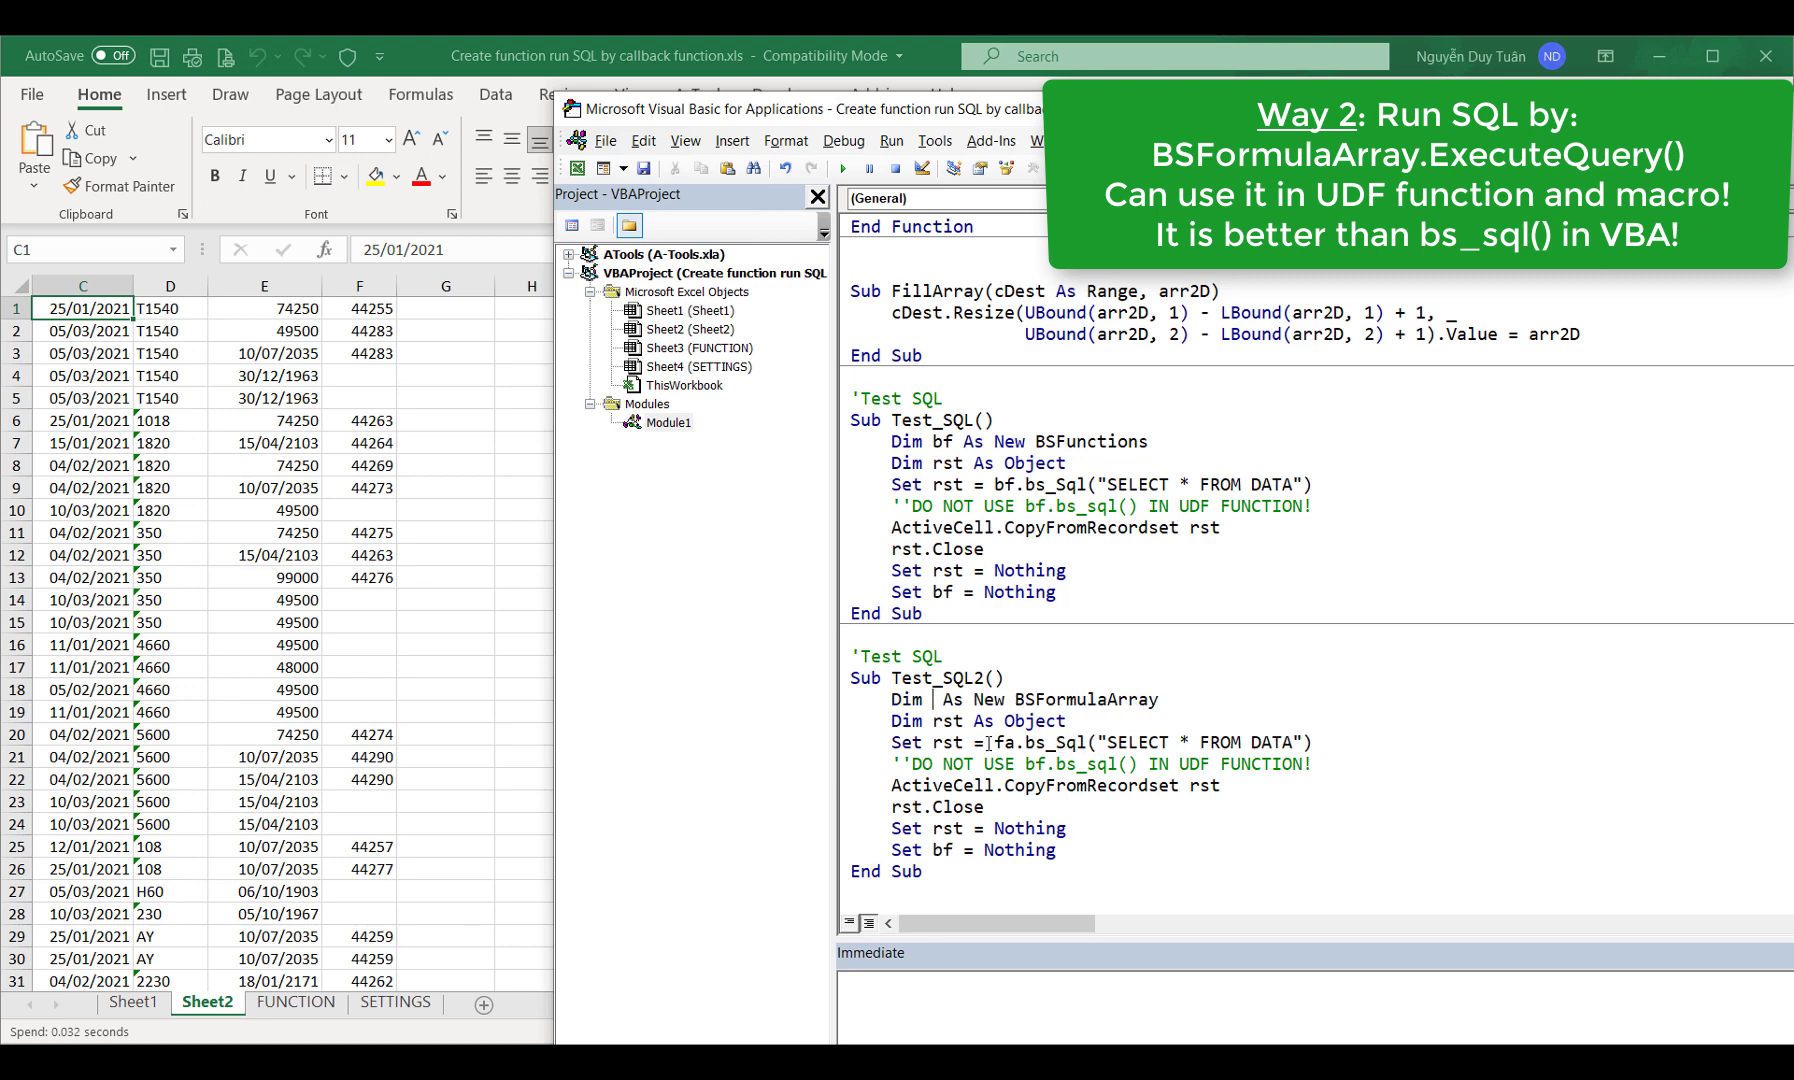
text(fa)
Replace the bs_Sql call with fa.ExecuteQuery("SELECT * FROM DATA")
click(1024, 745)
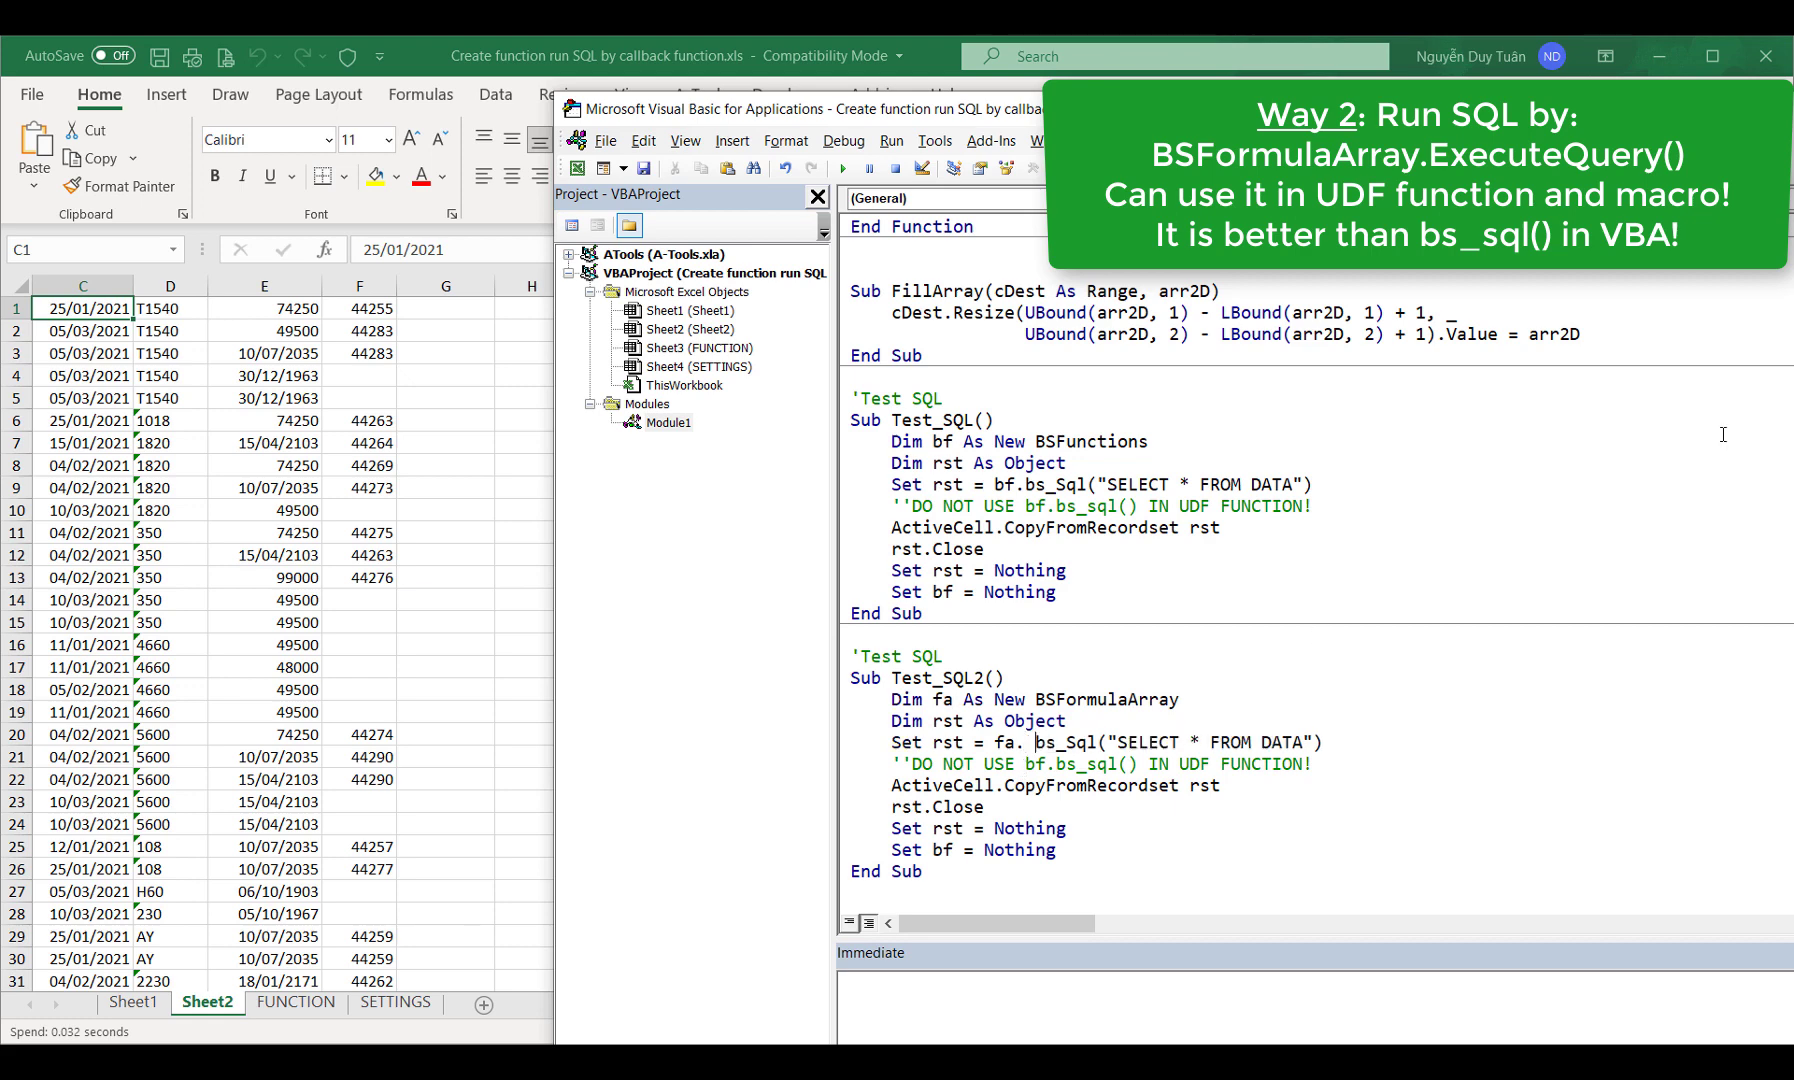
key(Left)
key(ctrl+j)
text(e)
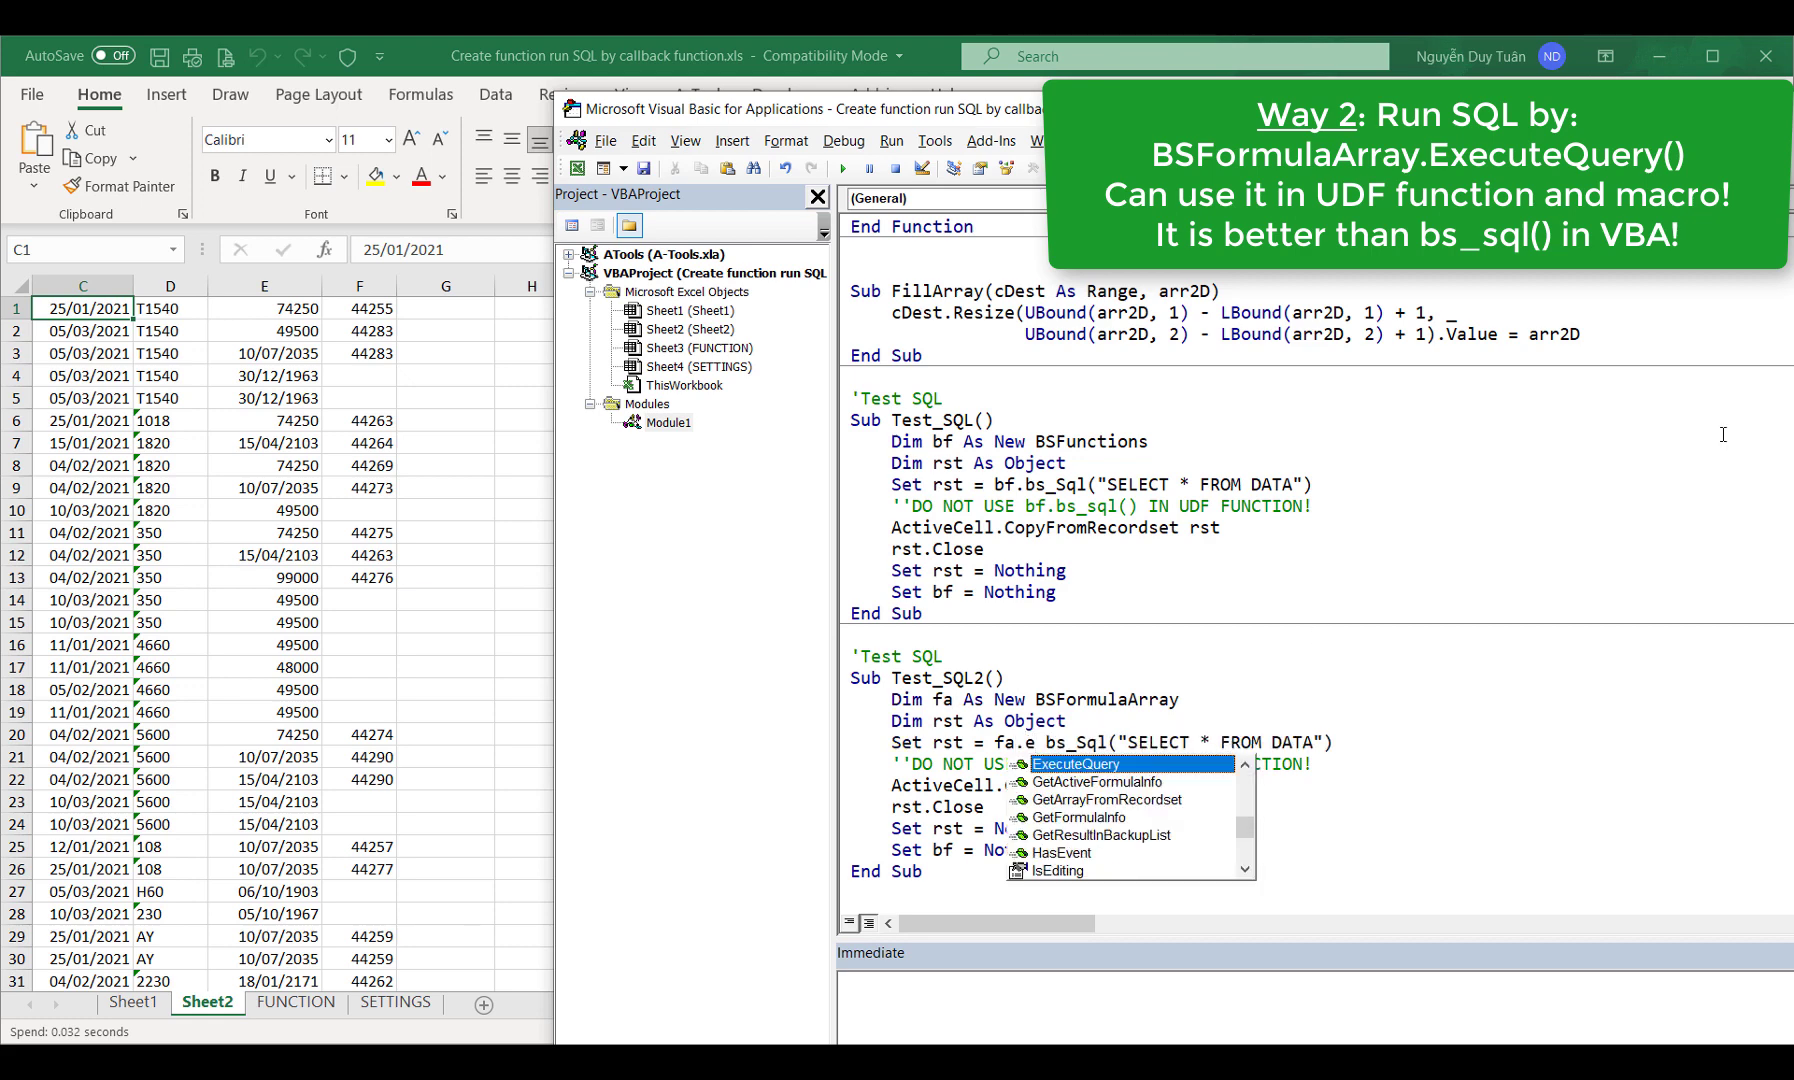
key(Tab)
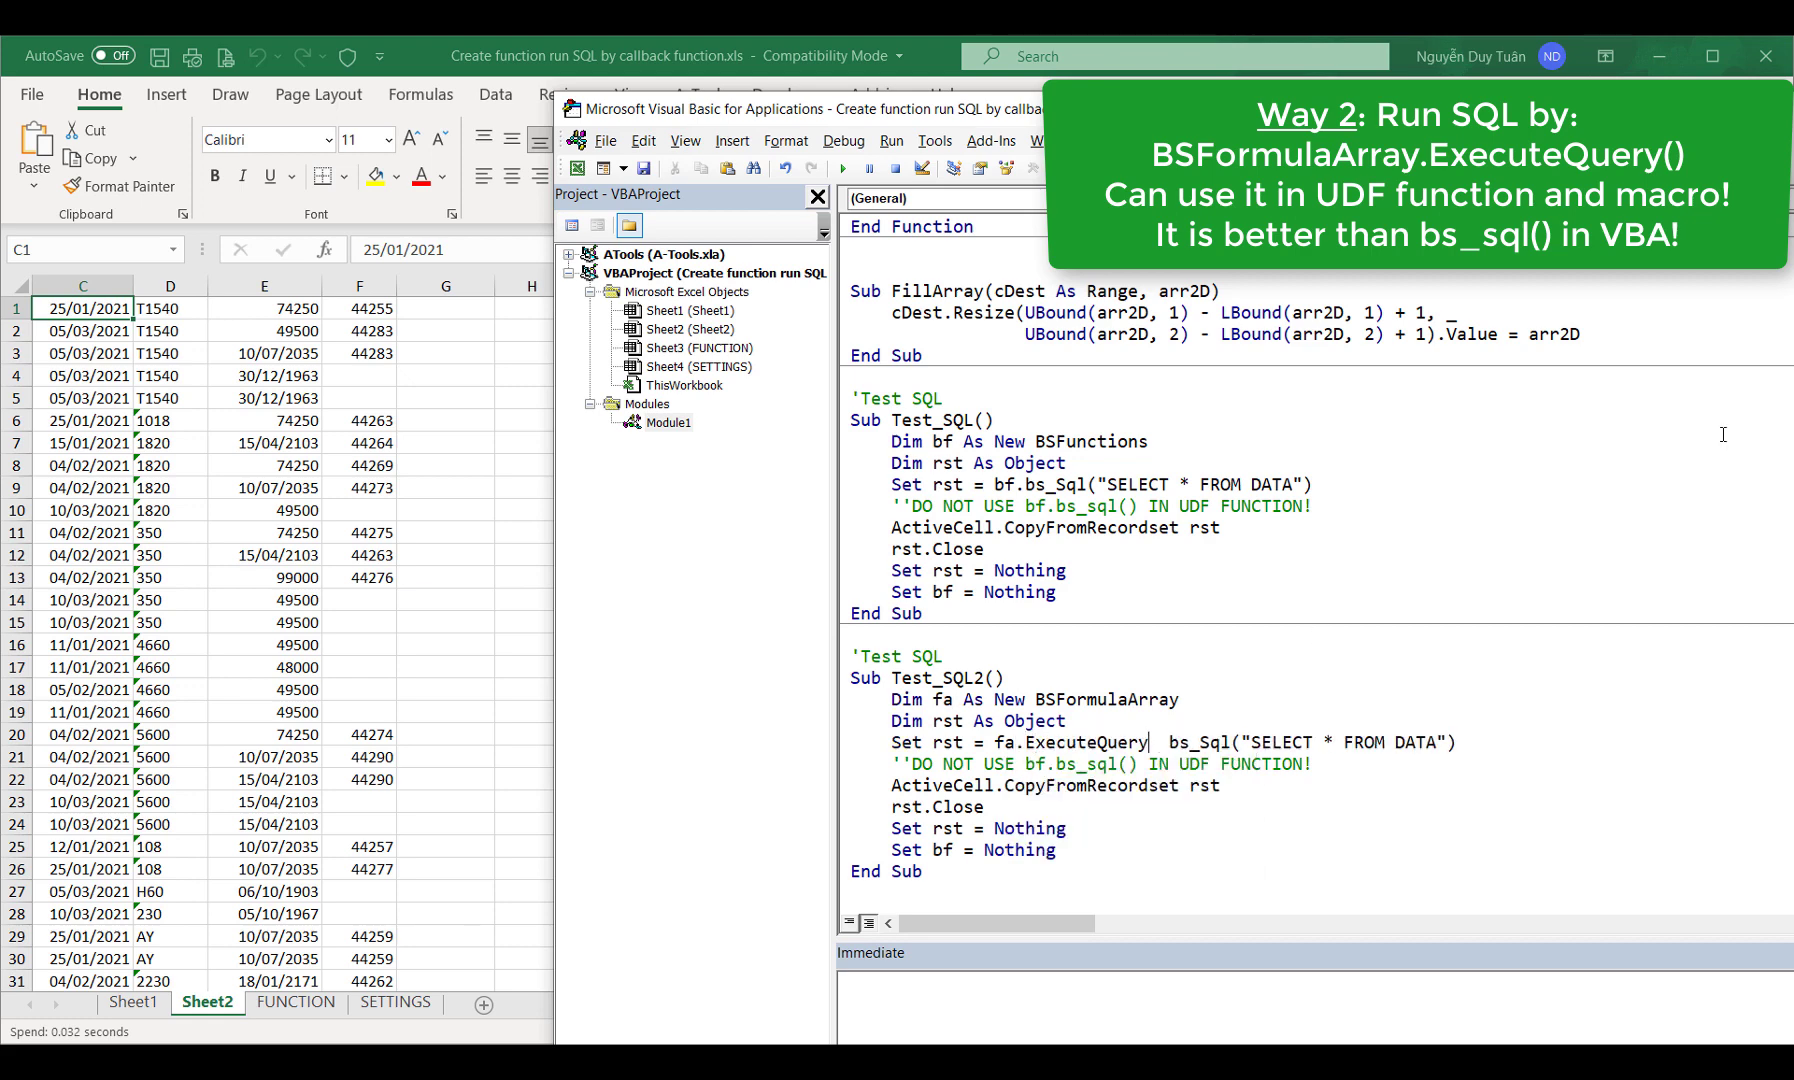
key(ctrl+shift+Right)
key(ctrl+shift+Right)
key(ctrl+shift+Right)
key(shift+Left)
key(Delete)
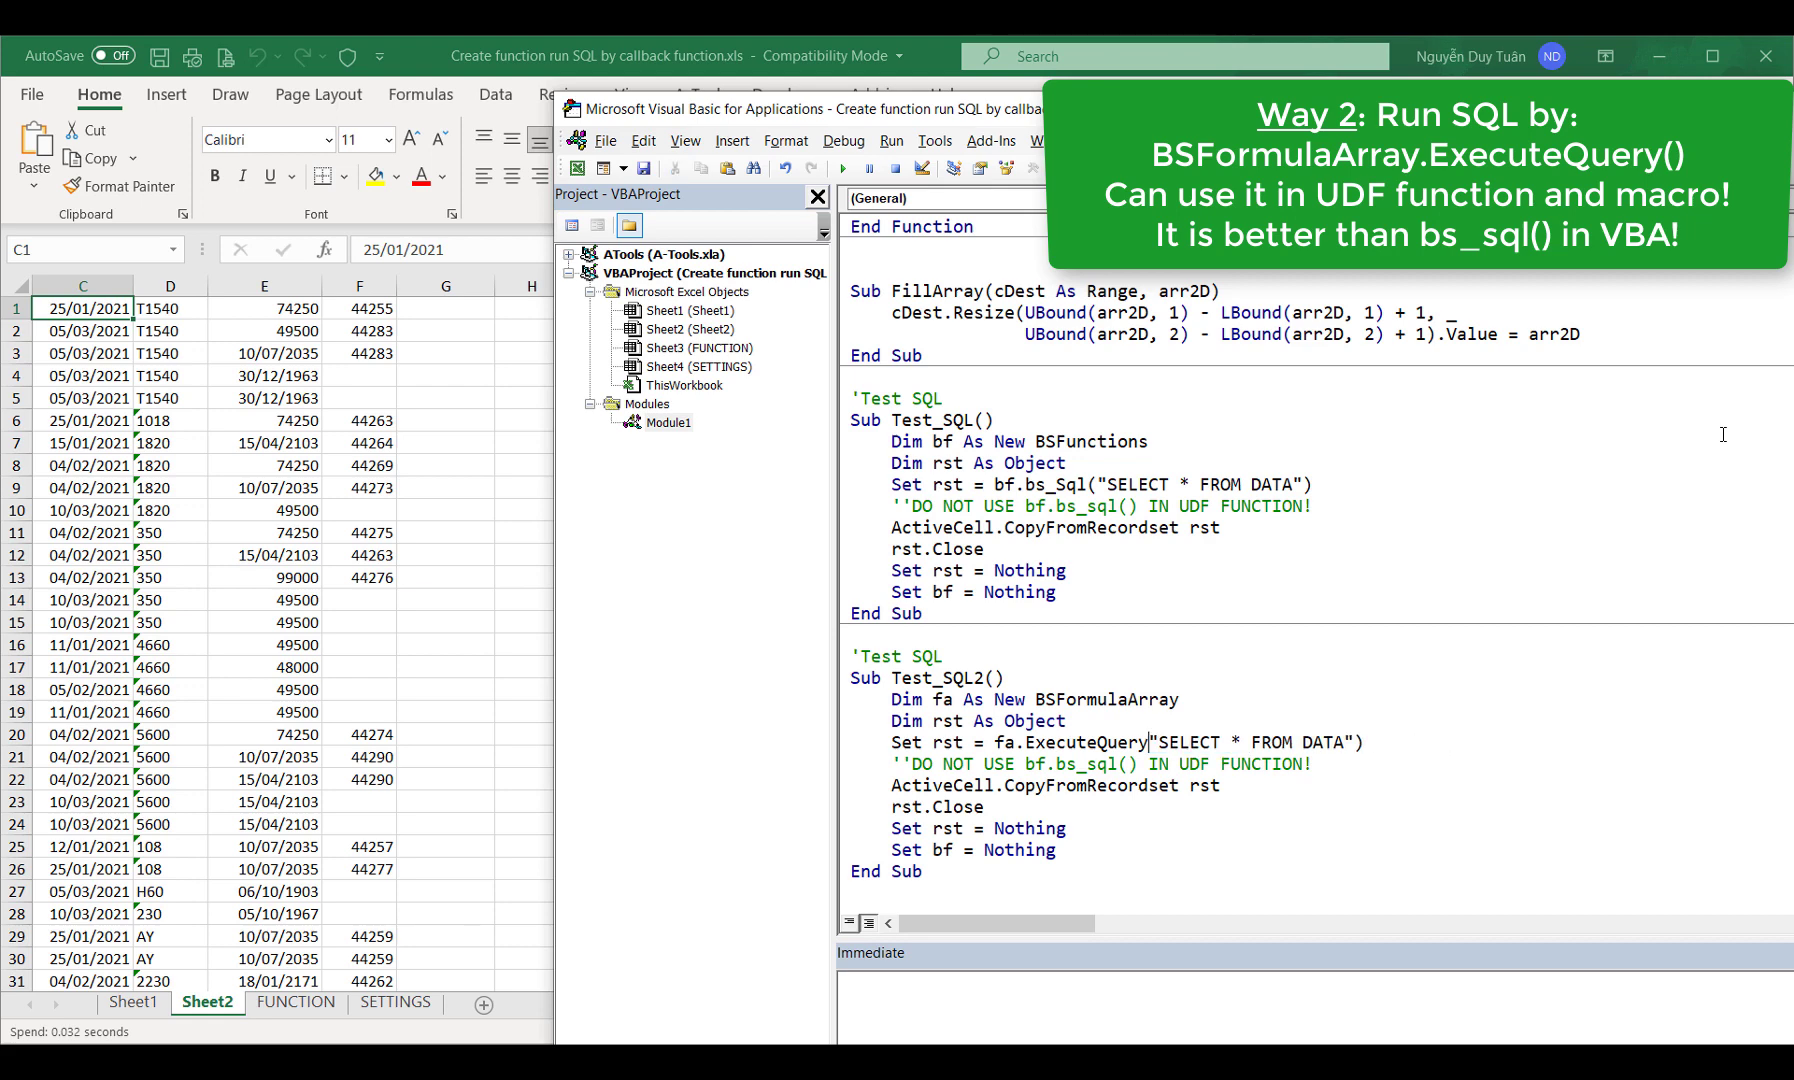
text(()
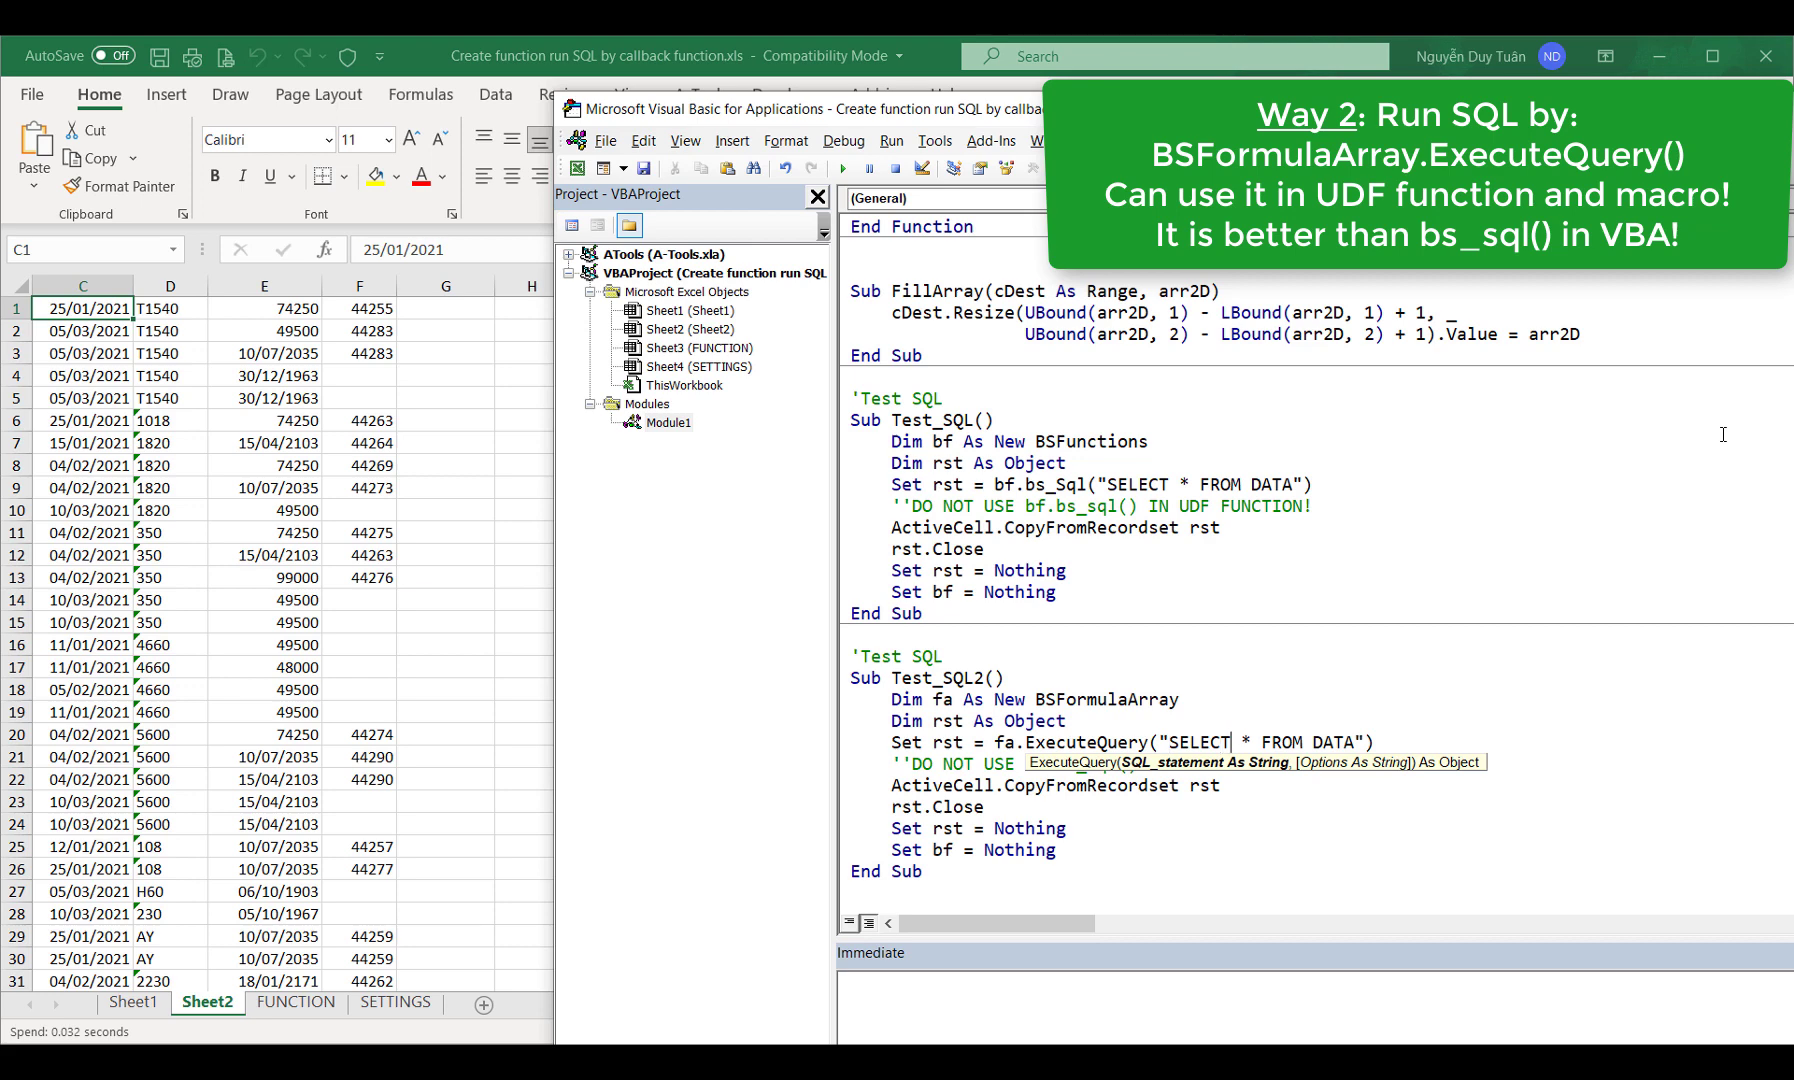
key(Down)
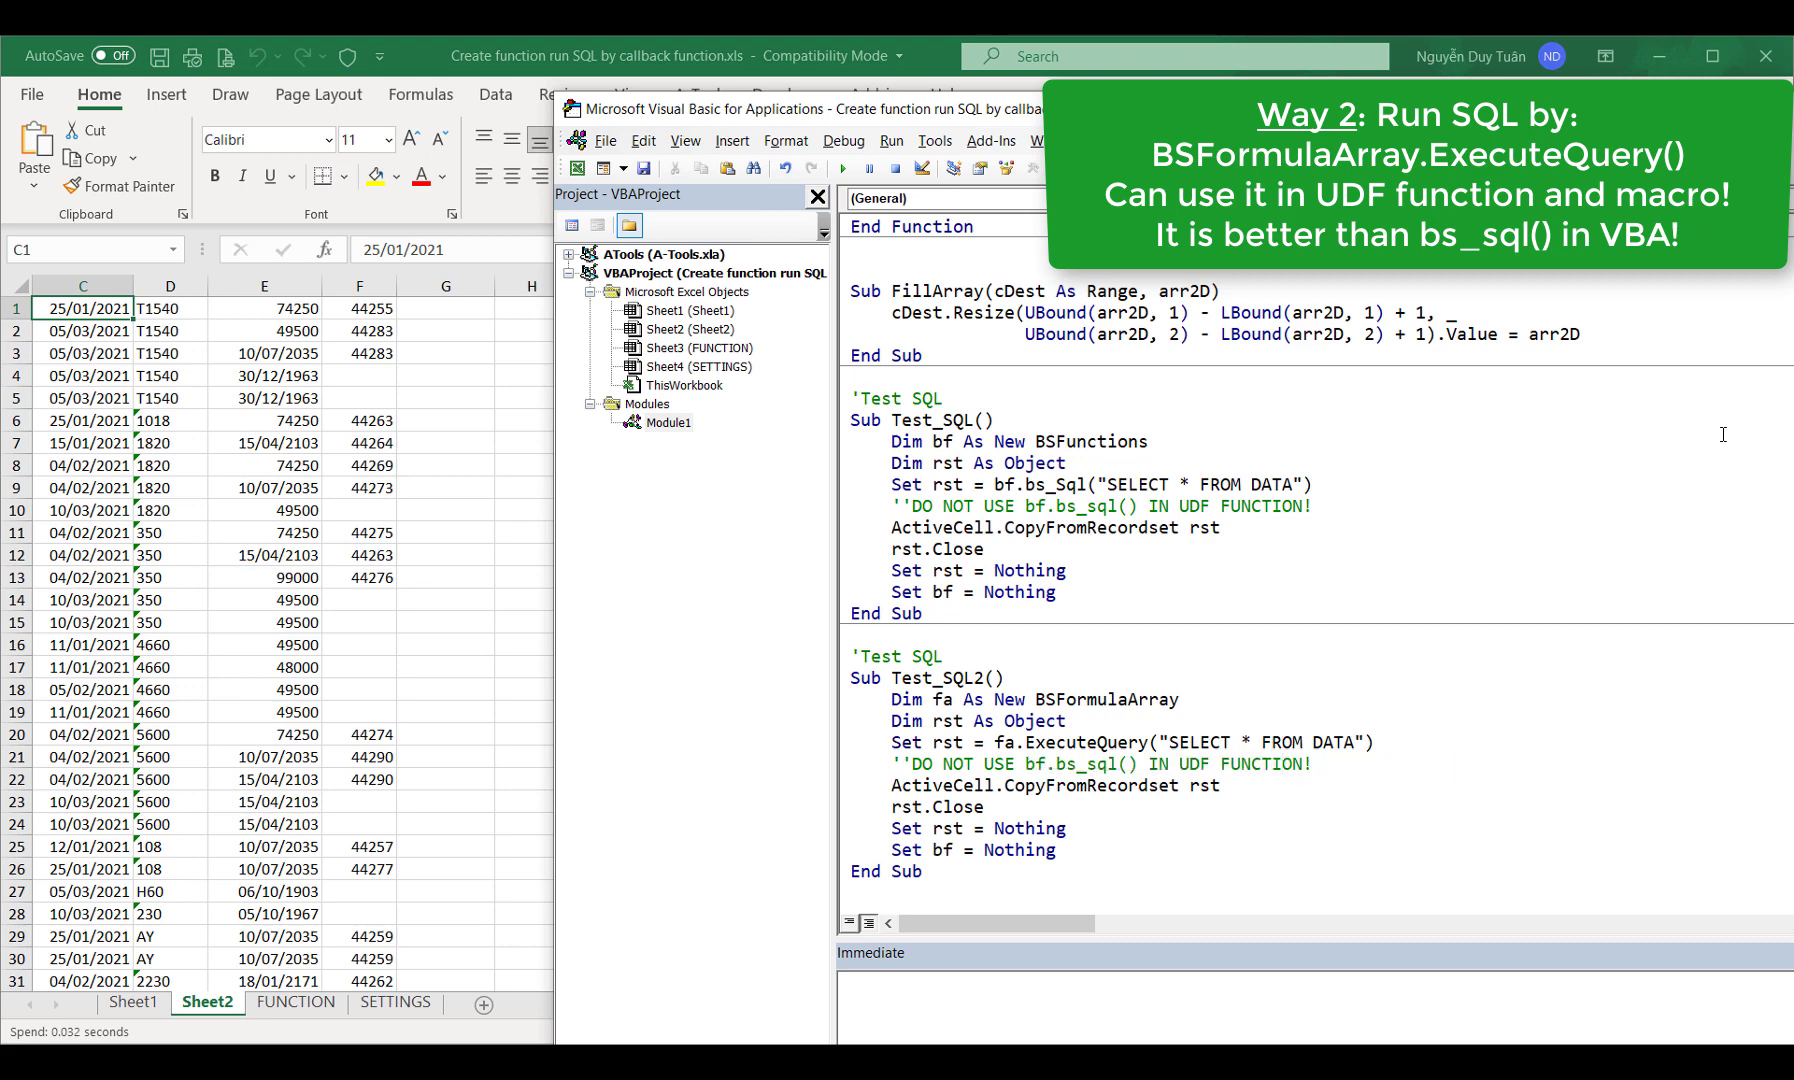
Reword the comment to say ExecuteQuery() can be used in UDF functions
double_click(1074, 745)
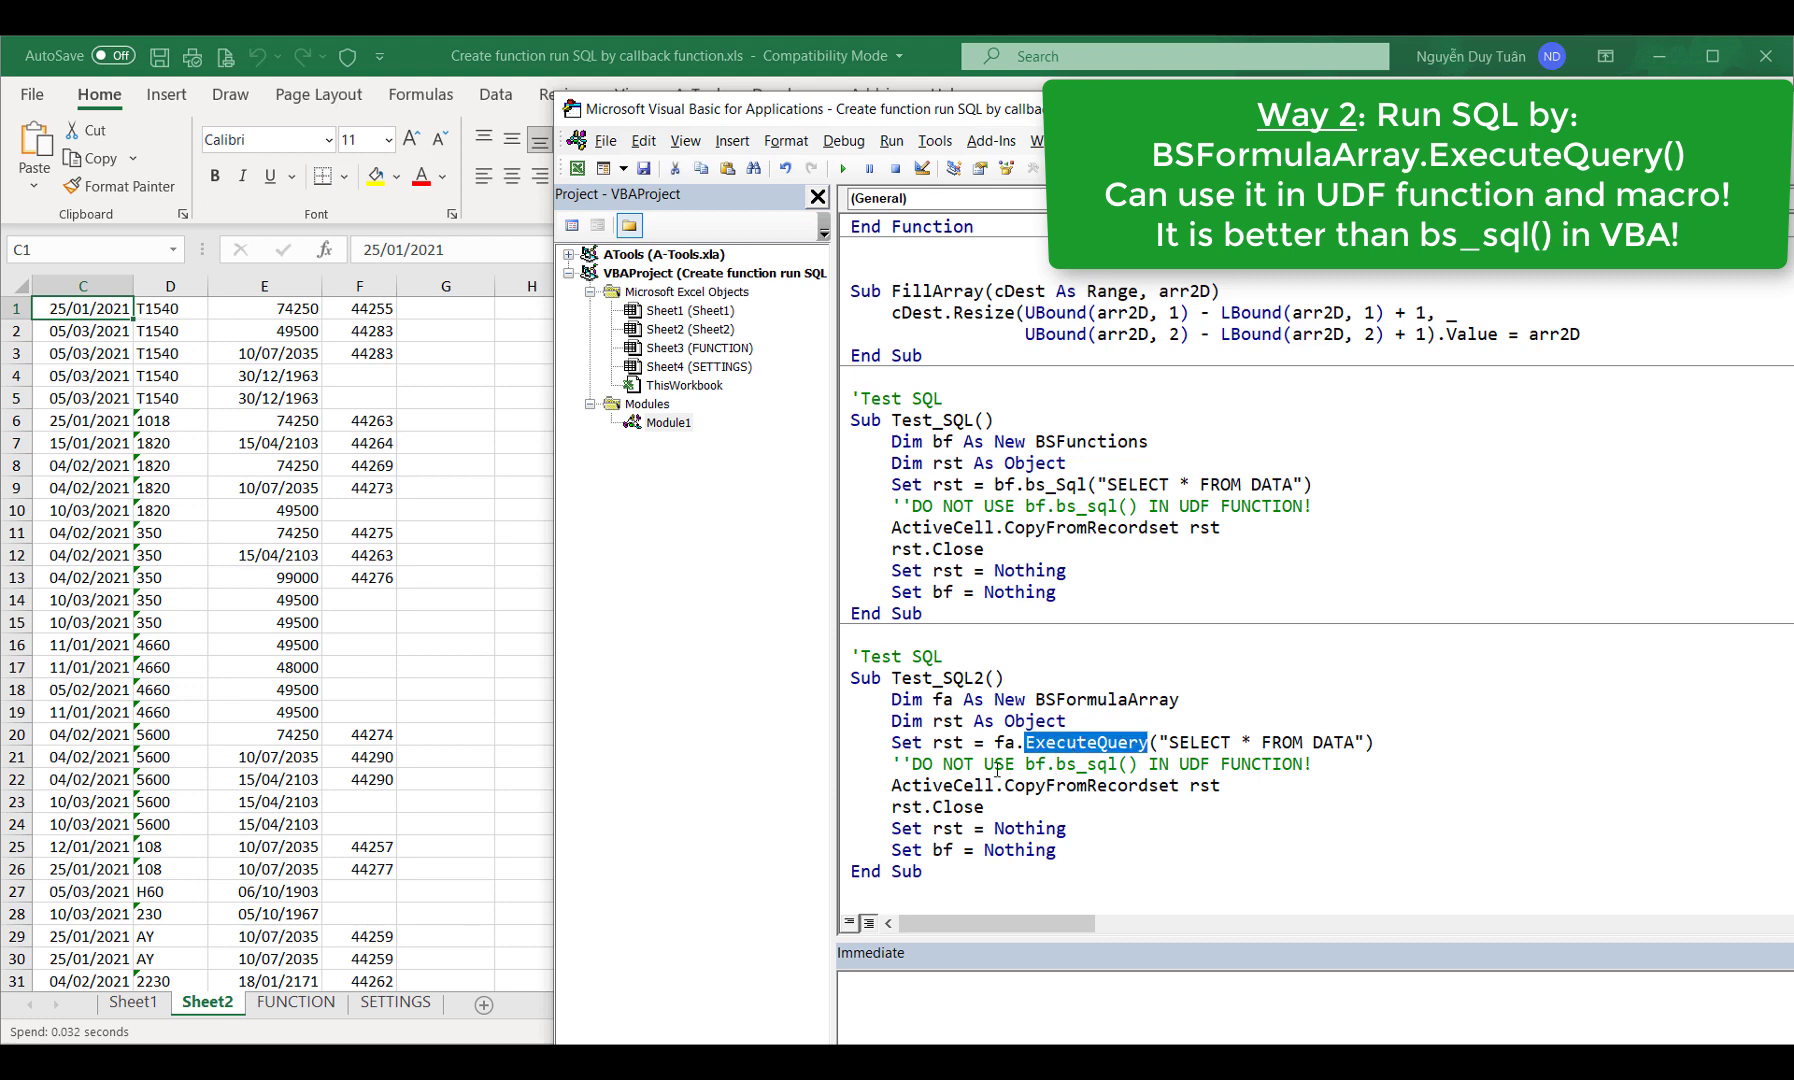
click(926, 765)
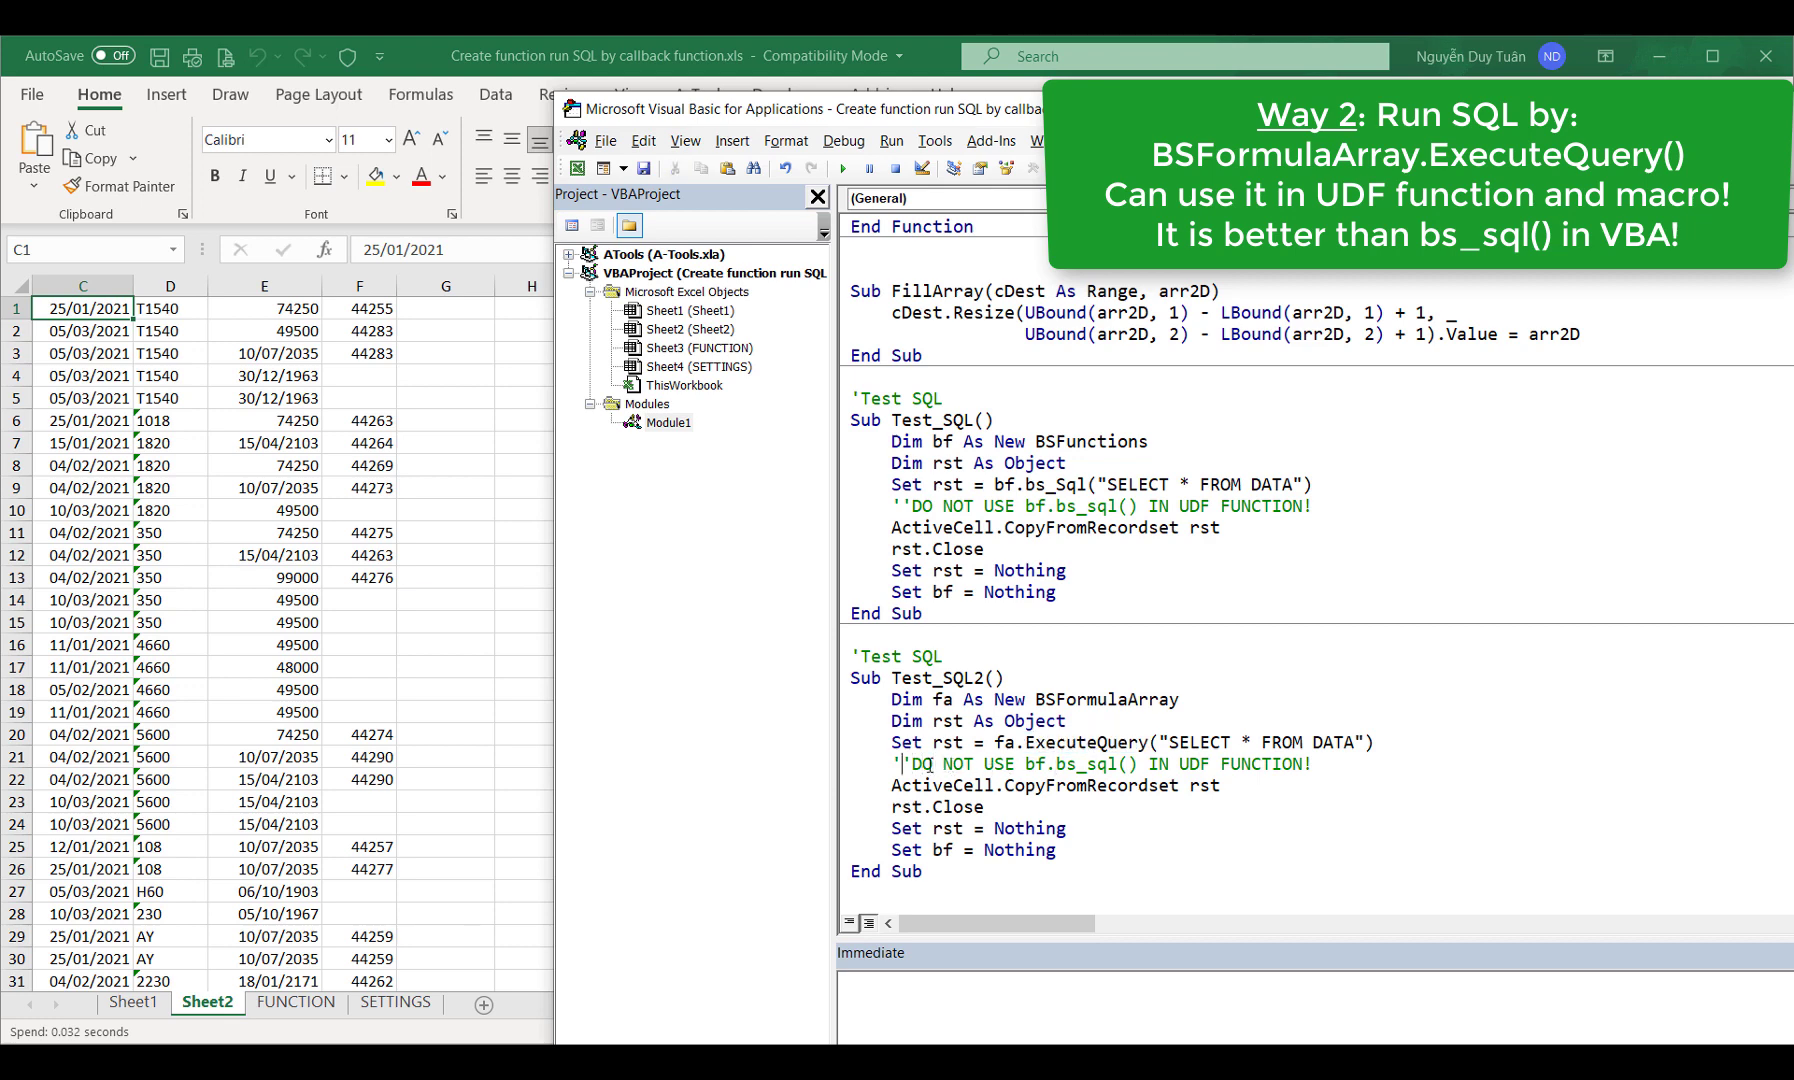
key(shift+Right)
key(shift+Right)
key(shift+Right)
key(shift+Right)
key(shift+Right)
key(shift+Right)
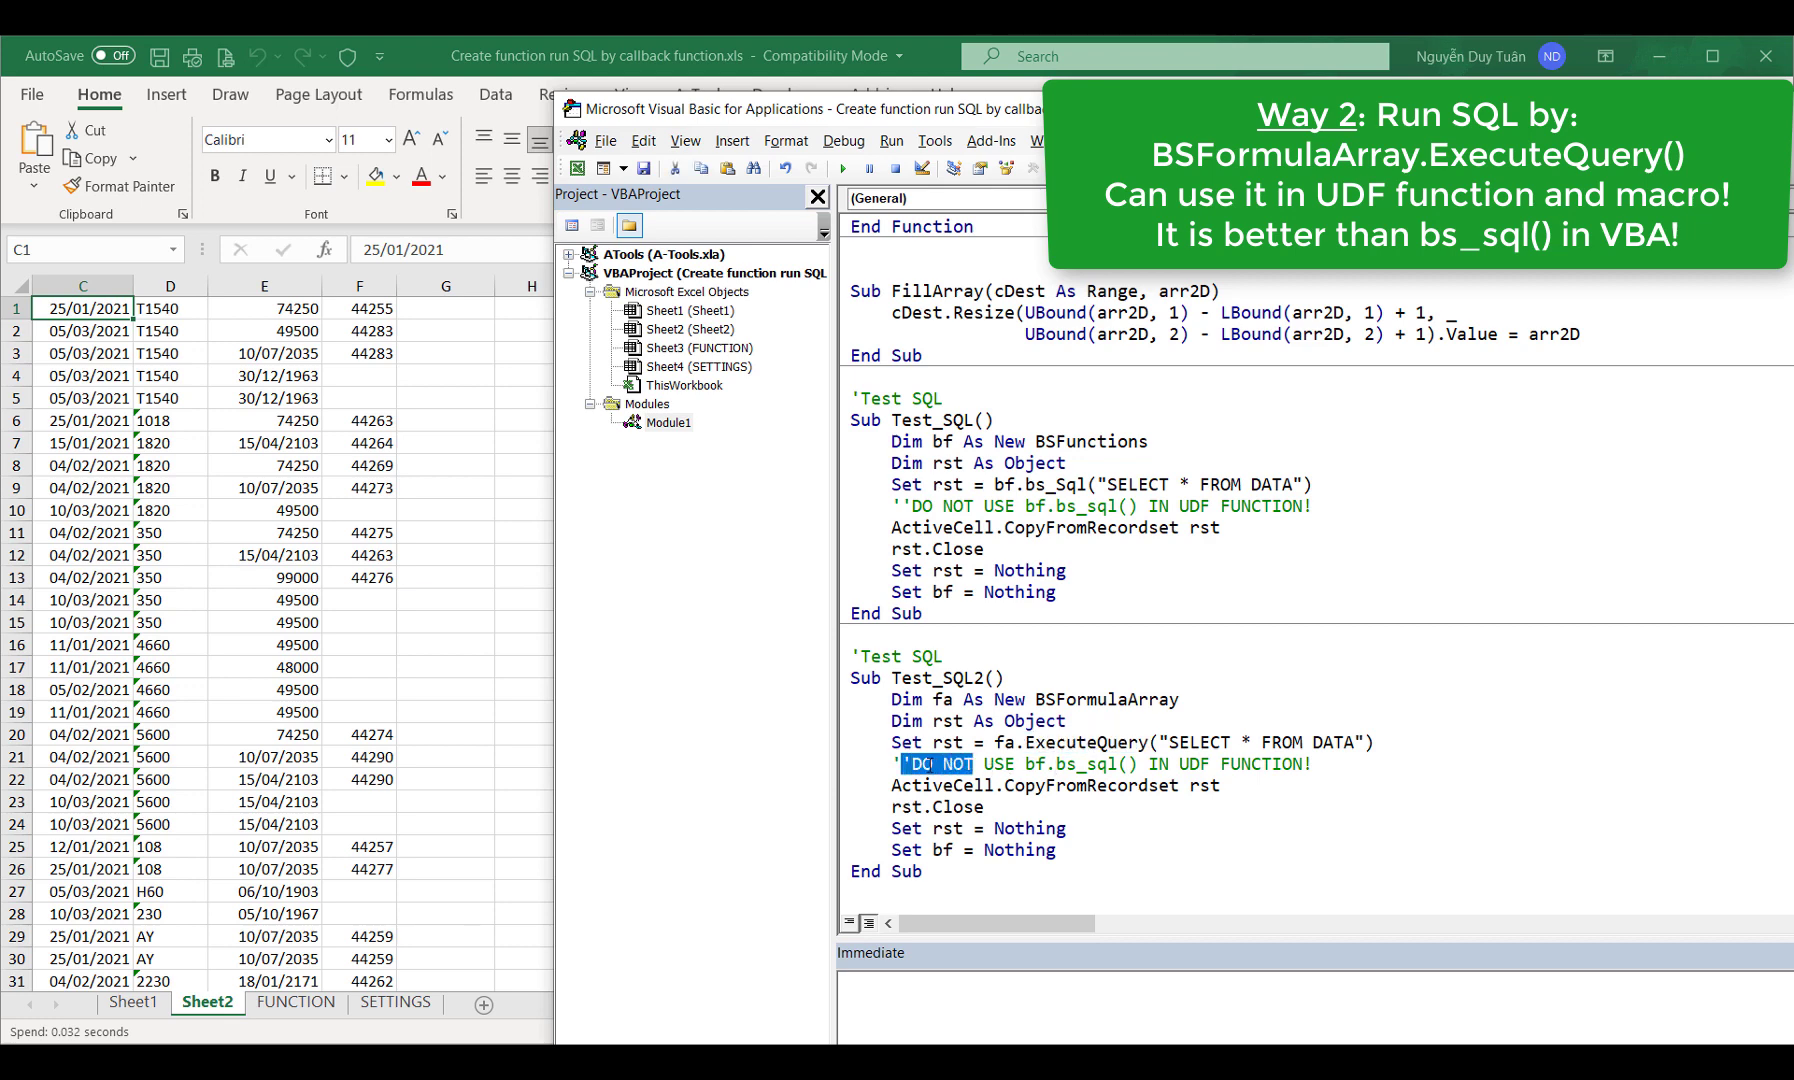
key(Delete)
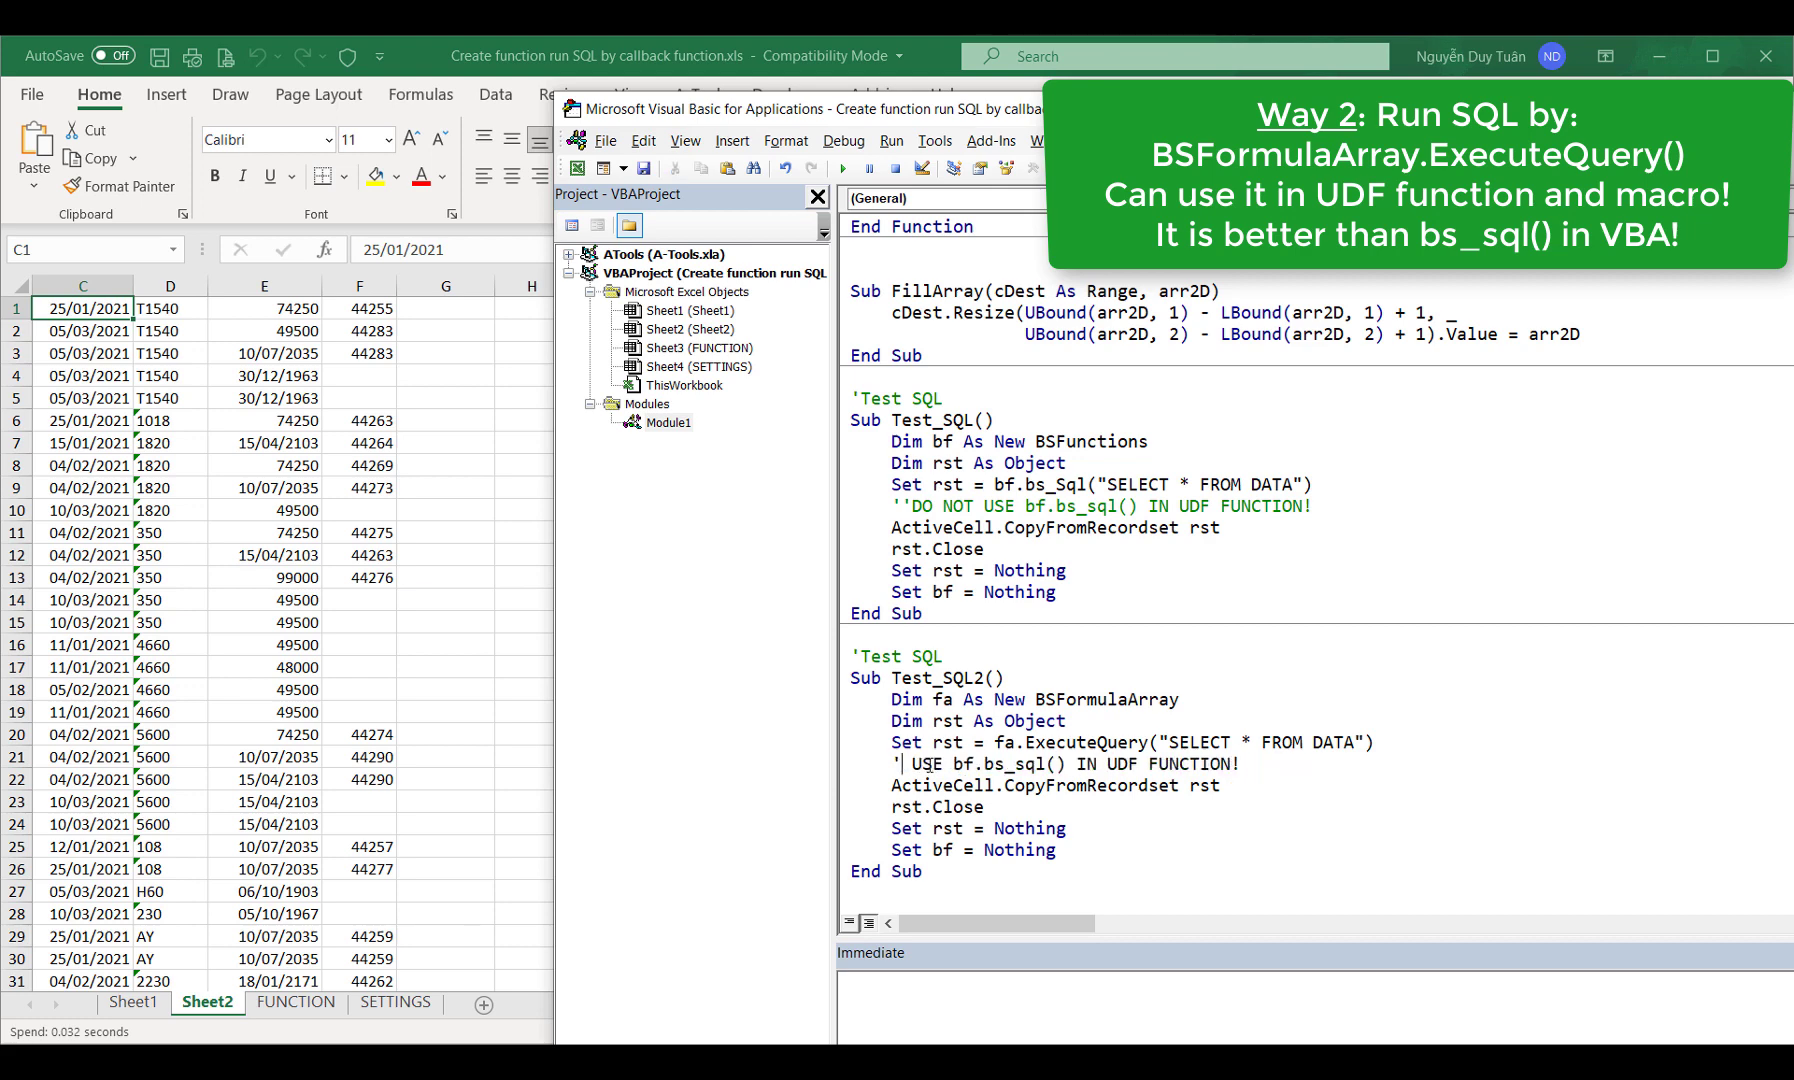
key(BackSpace)
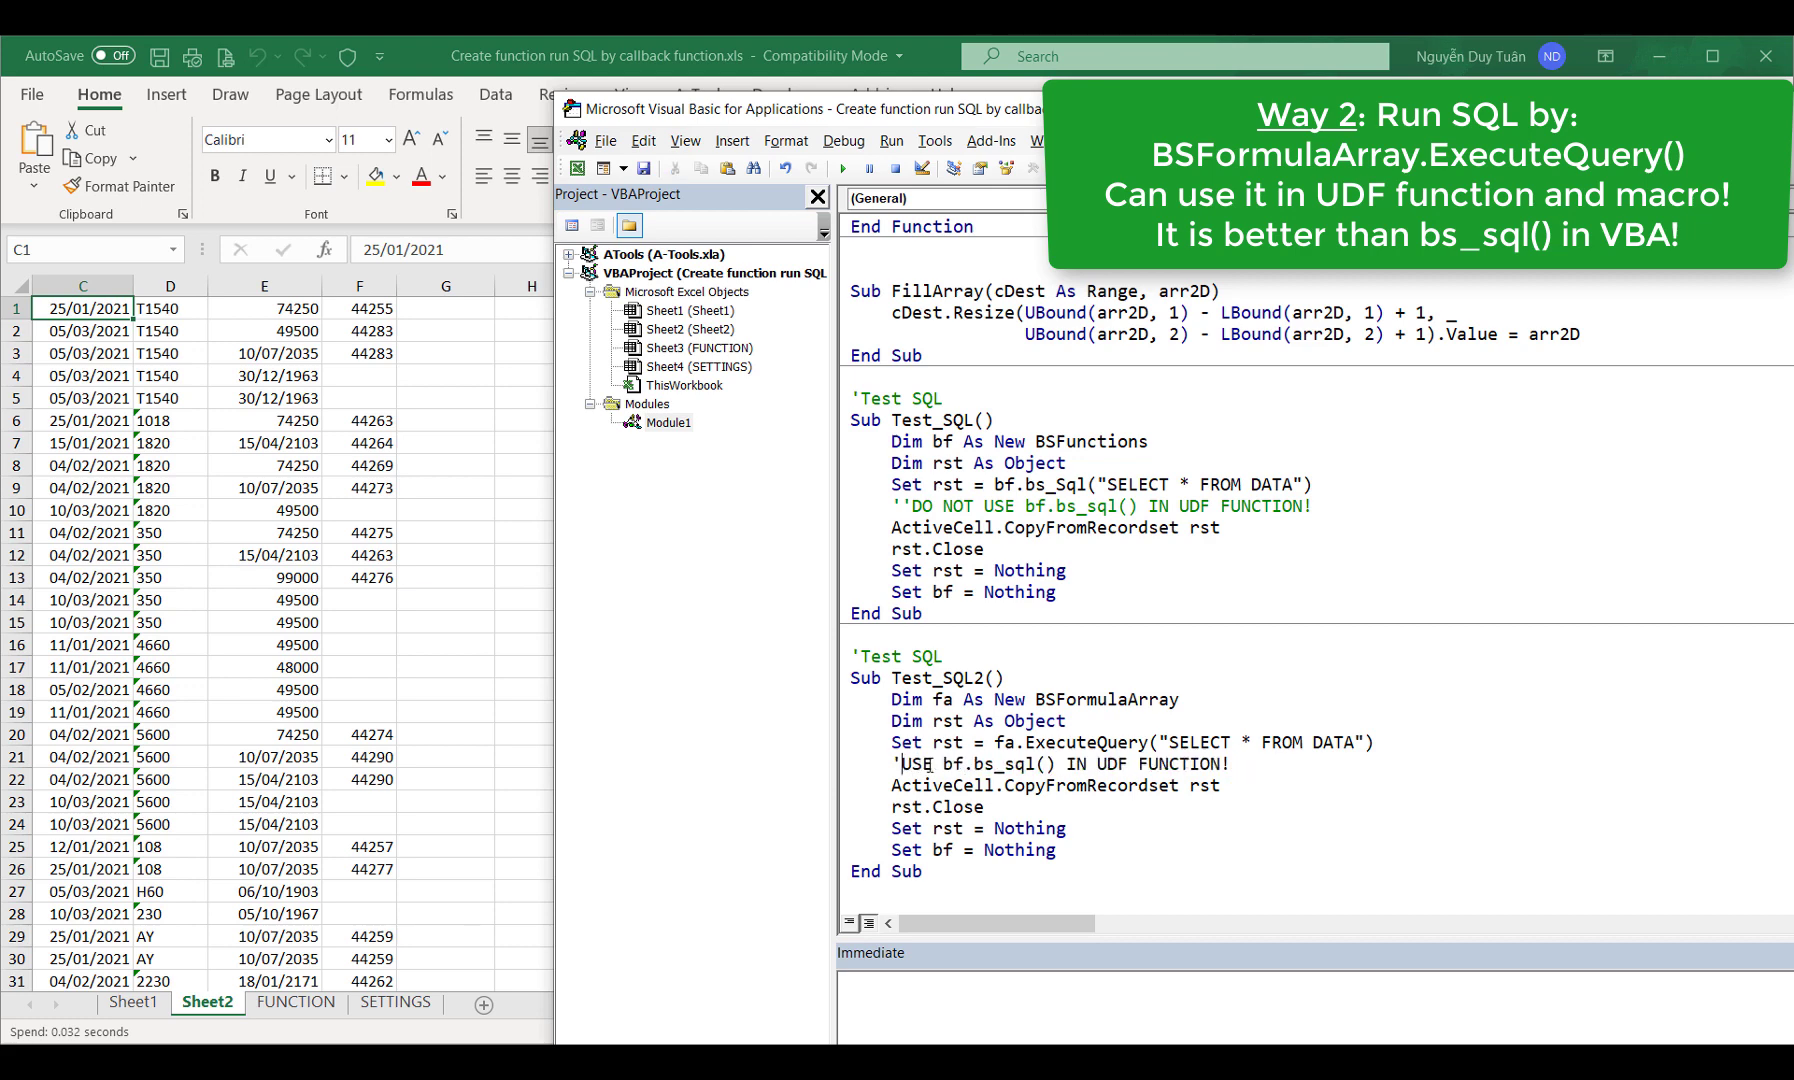
text(ExecuteQuery)
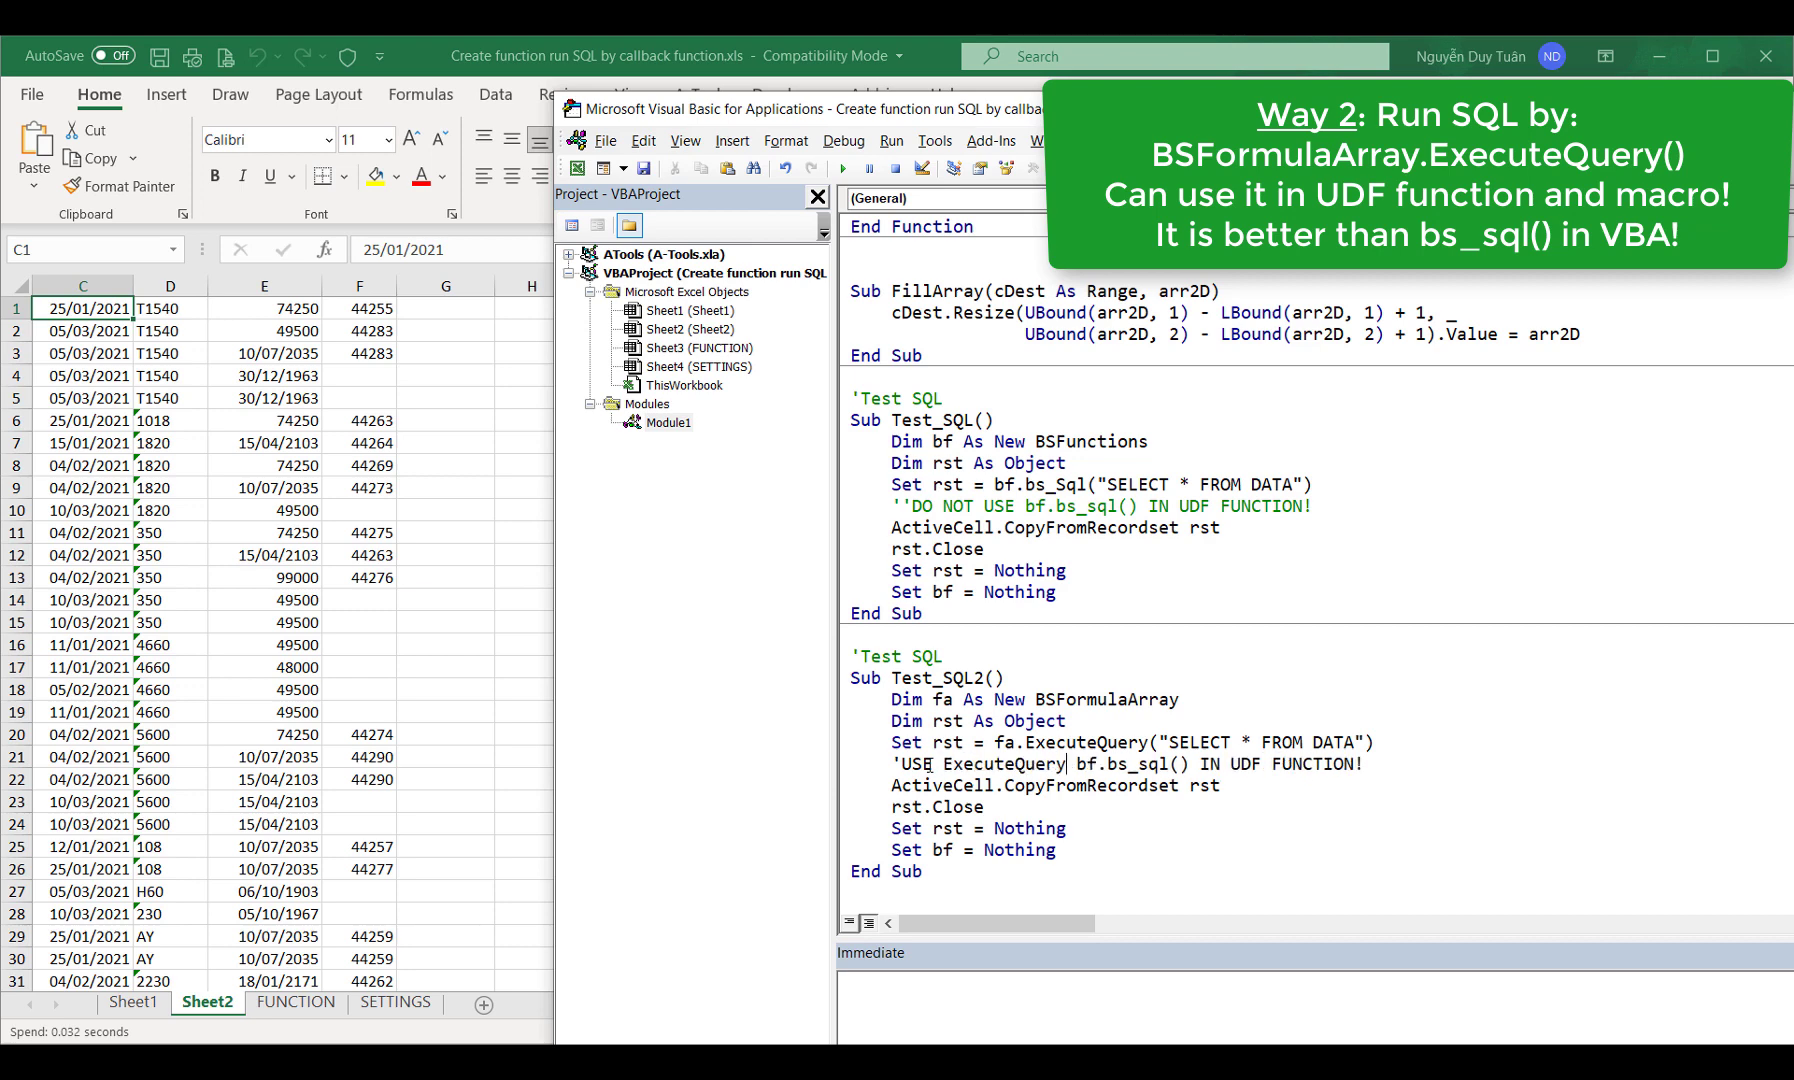
text(())
key(Right)
key(shift+ctrl+Right)
key(shift+ctrl+Right)
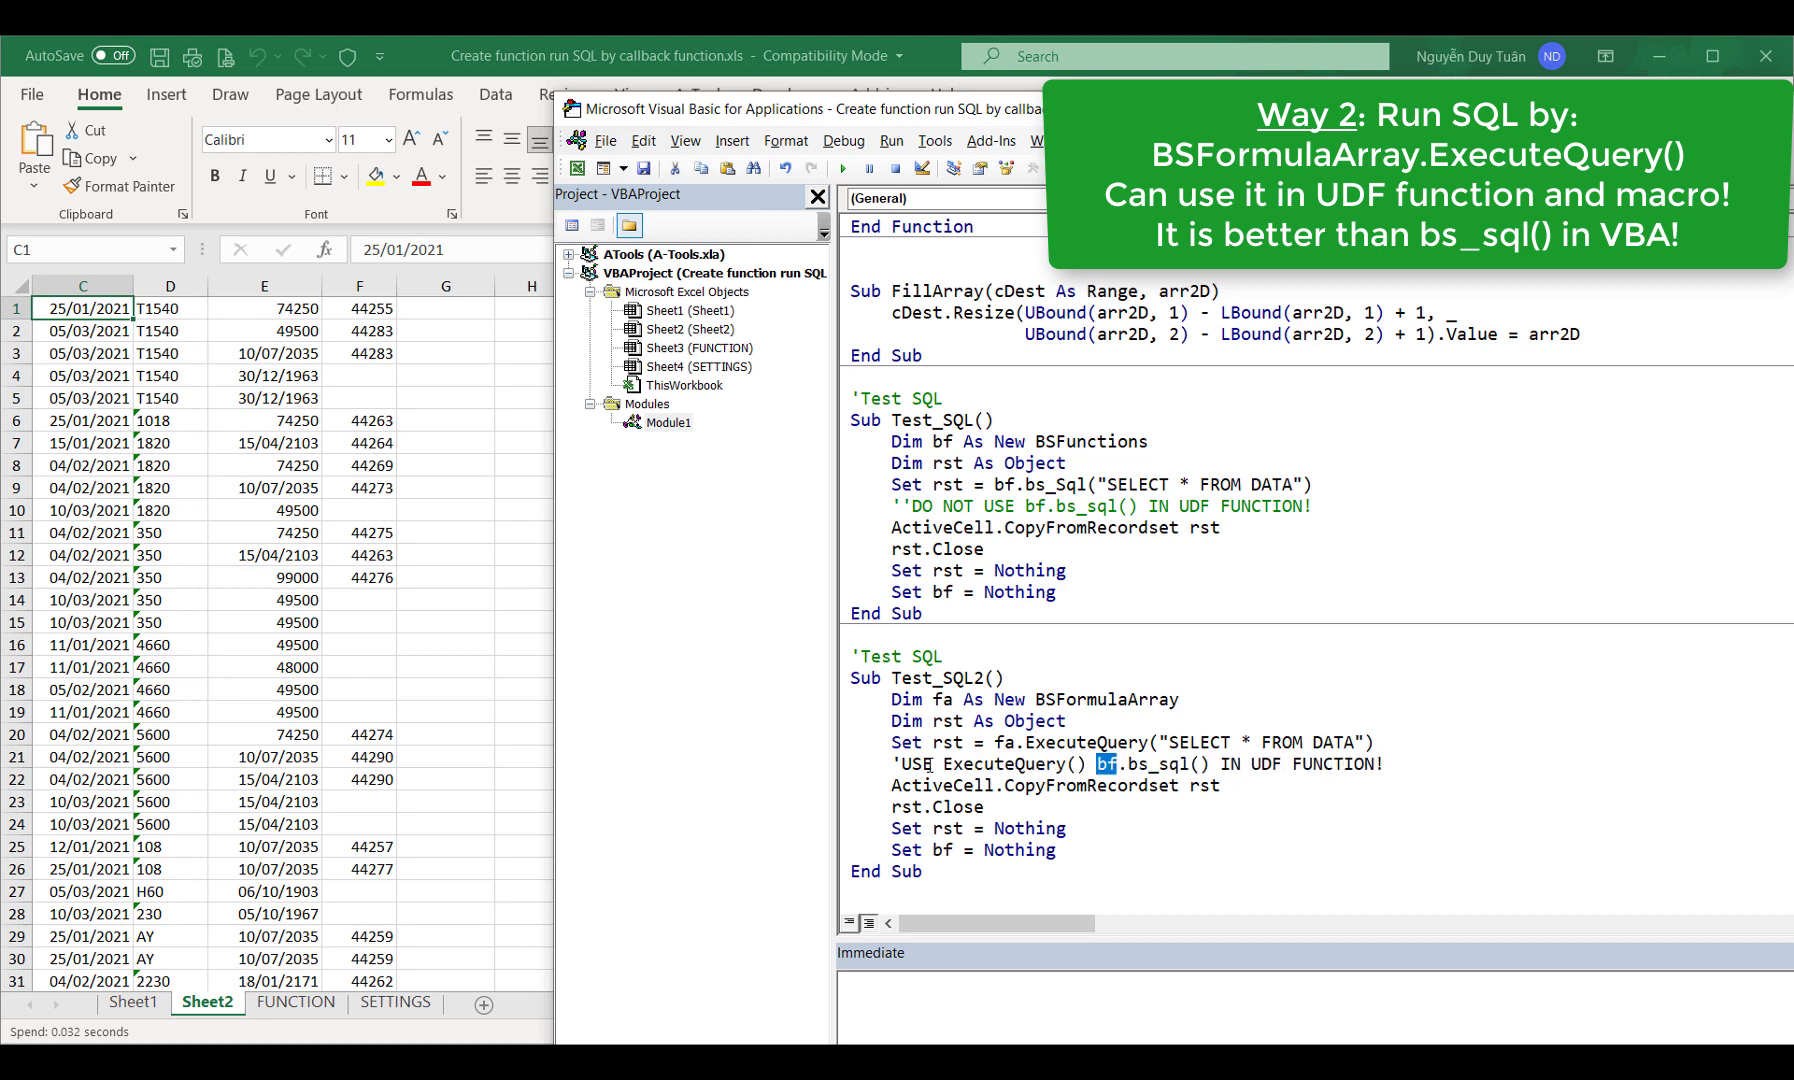
key(shift+ctrl+Right)
key(shift+ctrl+Right)
key(Delete)
key(Down)
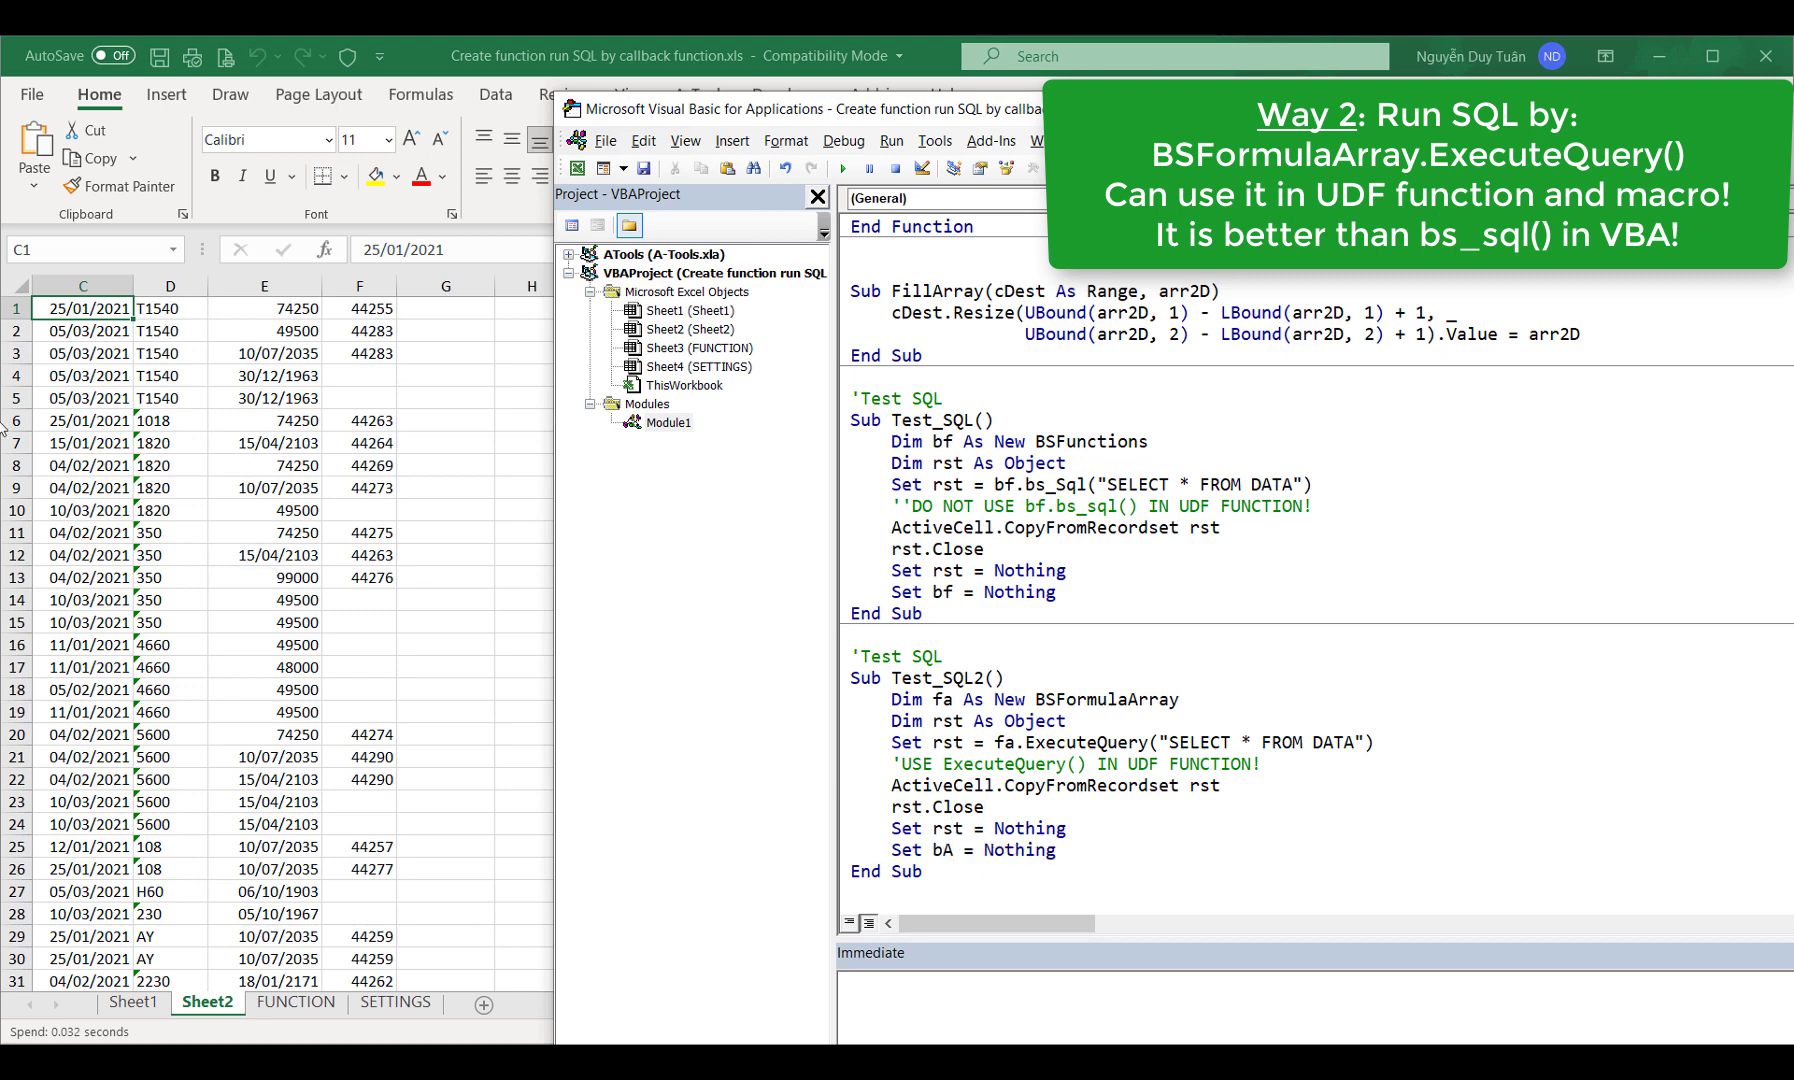
Clear all data from the sheet and select C1 as the output start
click(21, 288)
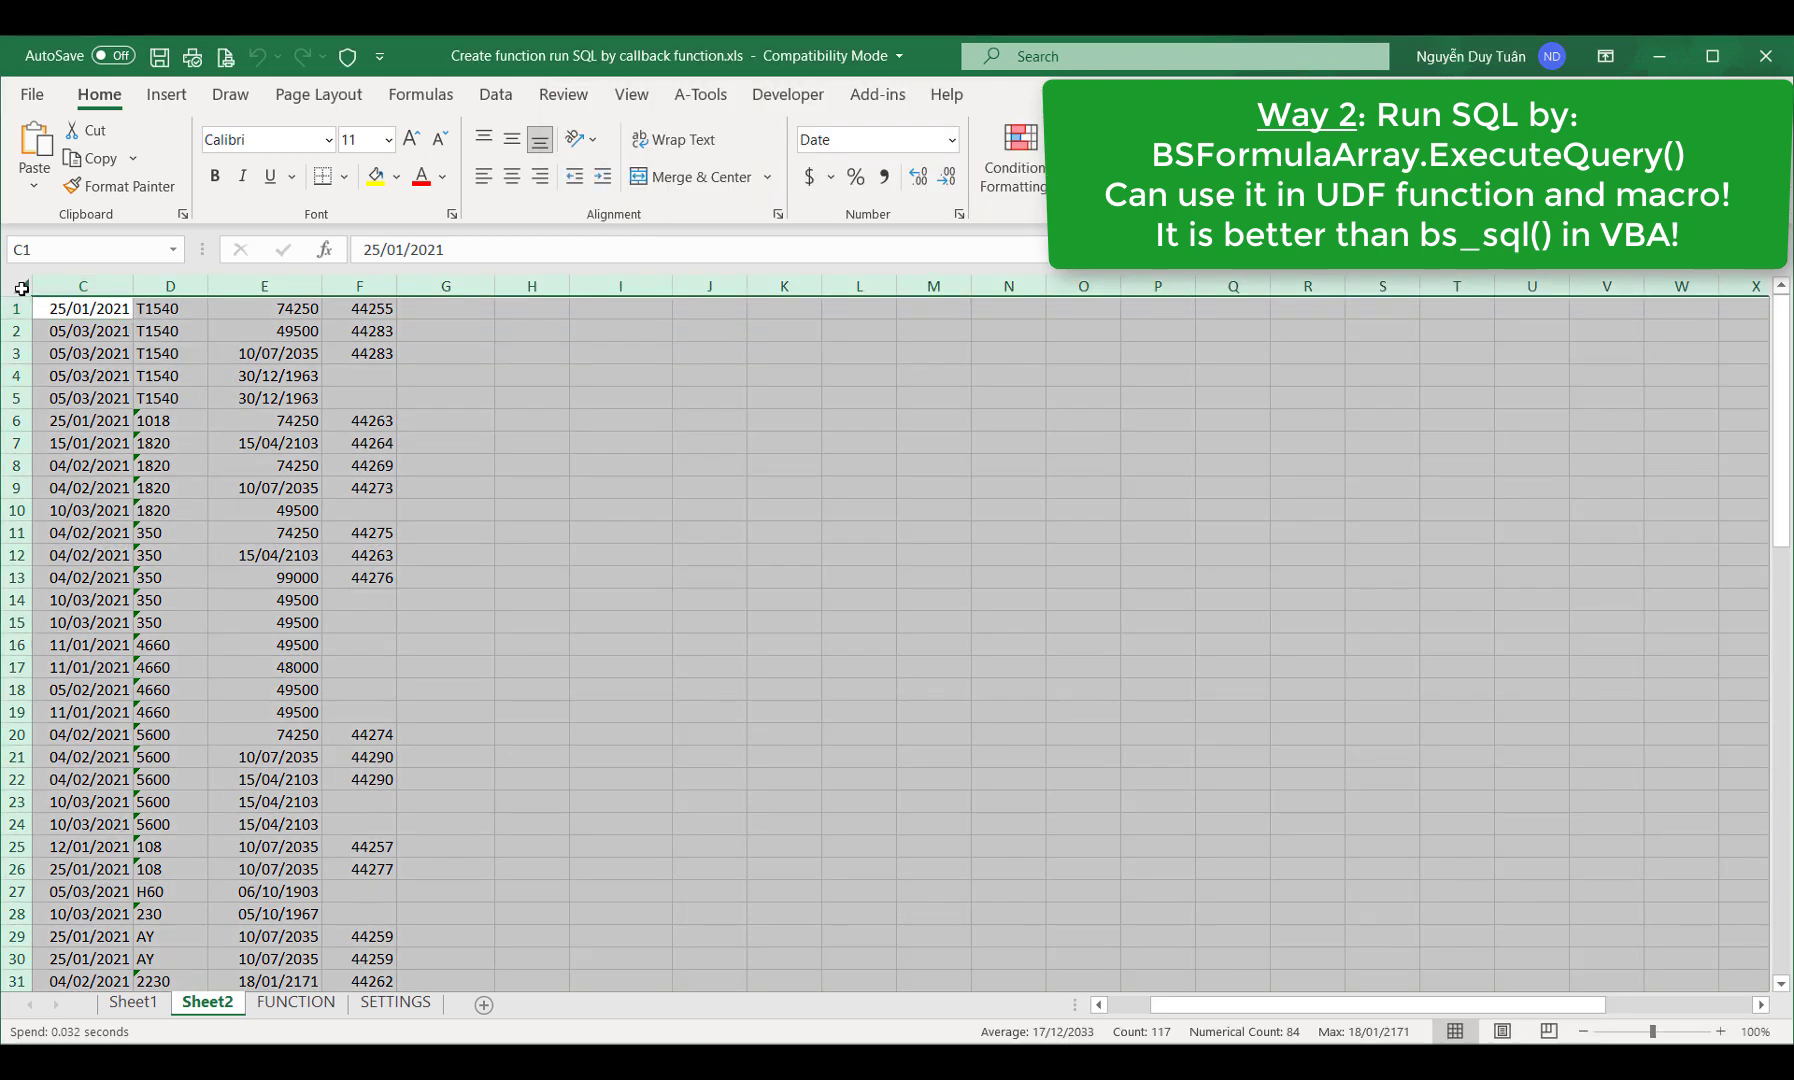
key(Delete)
click(50, 309)
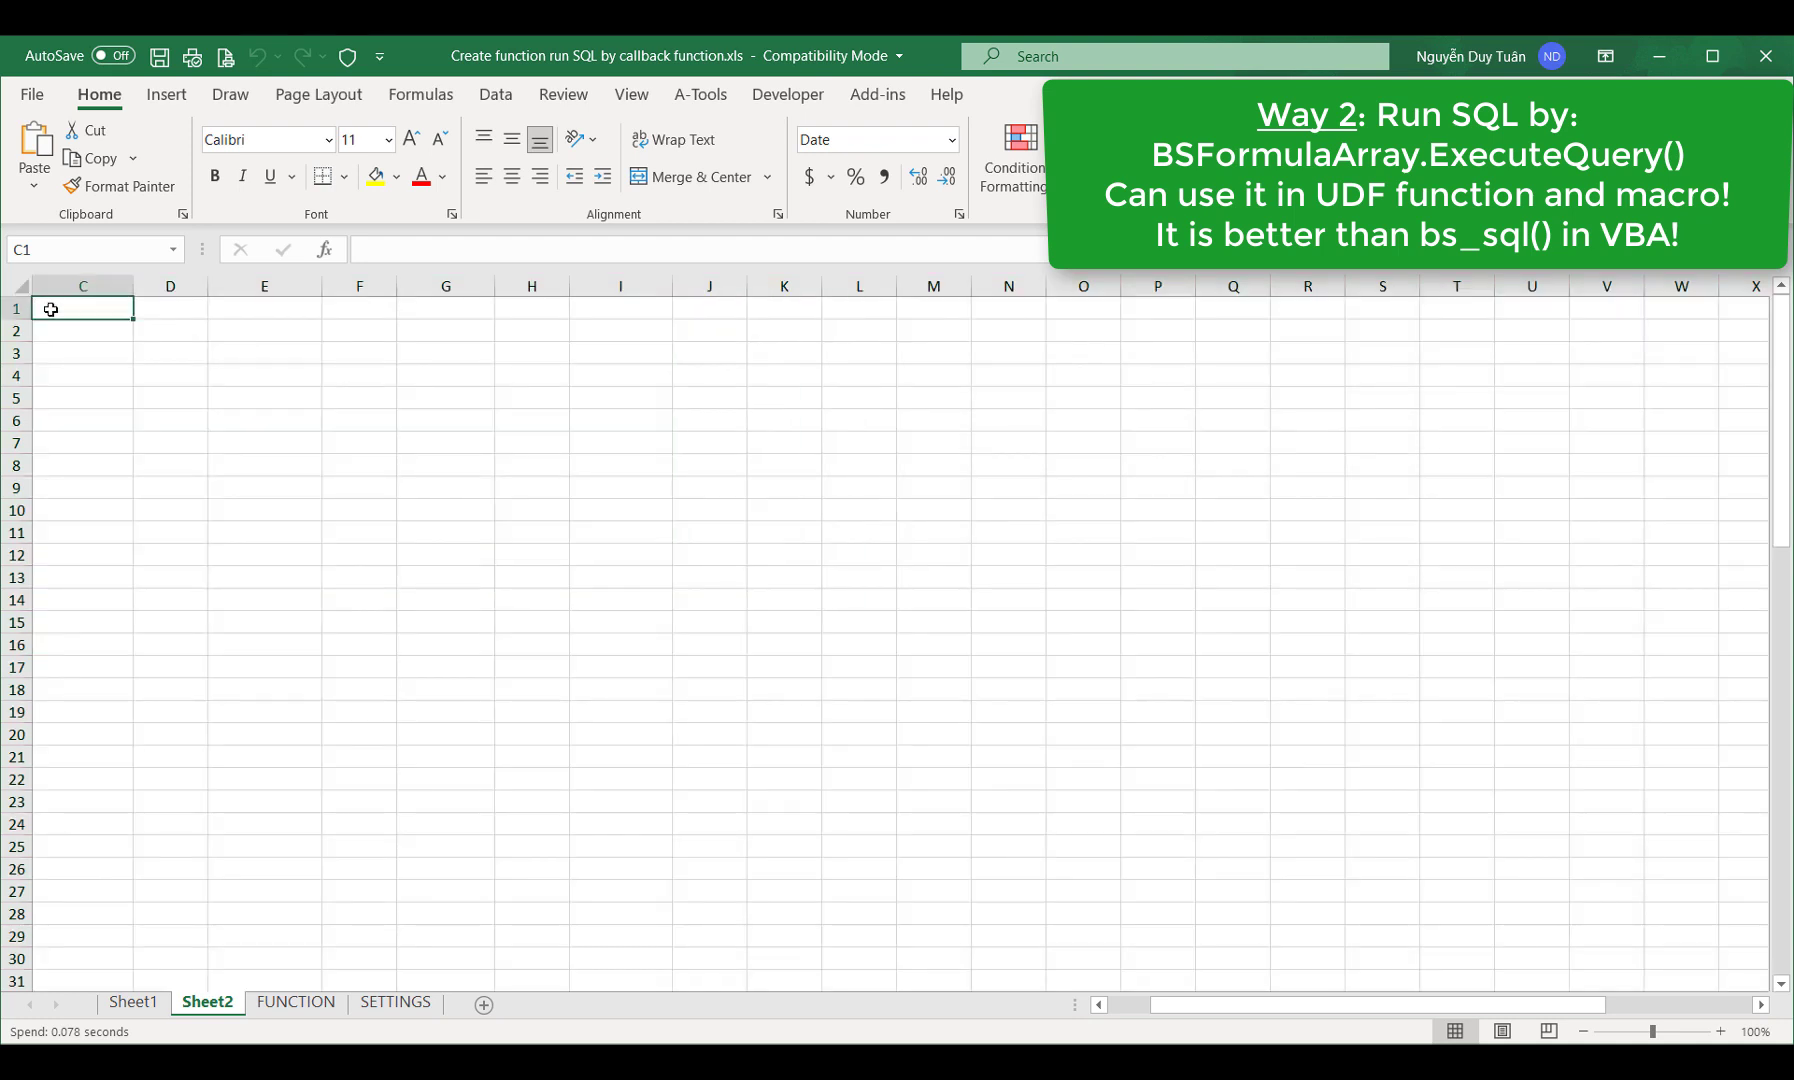
key(alt+F11)
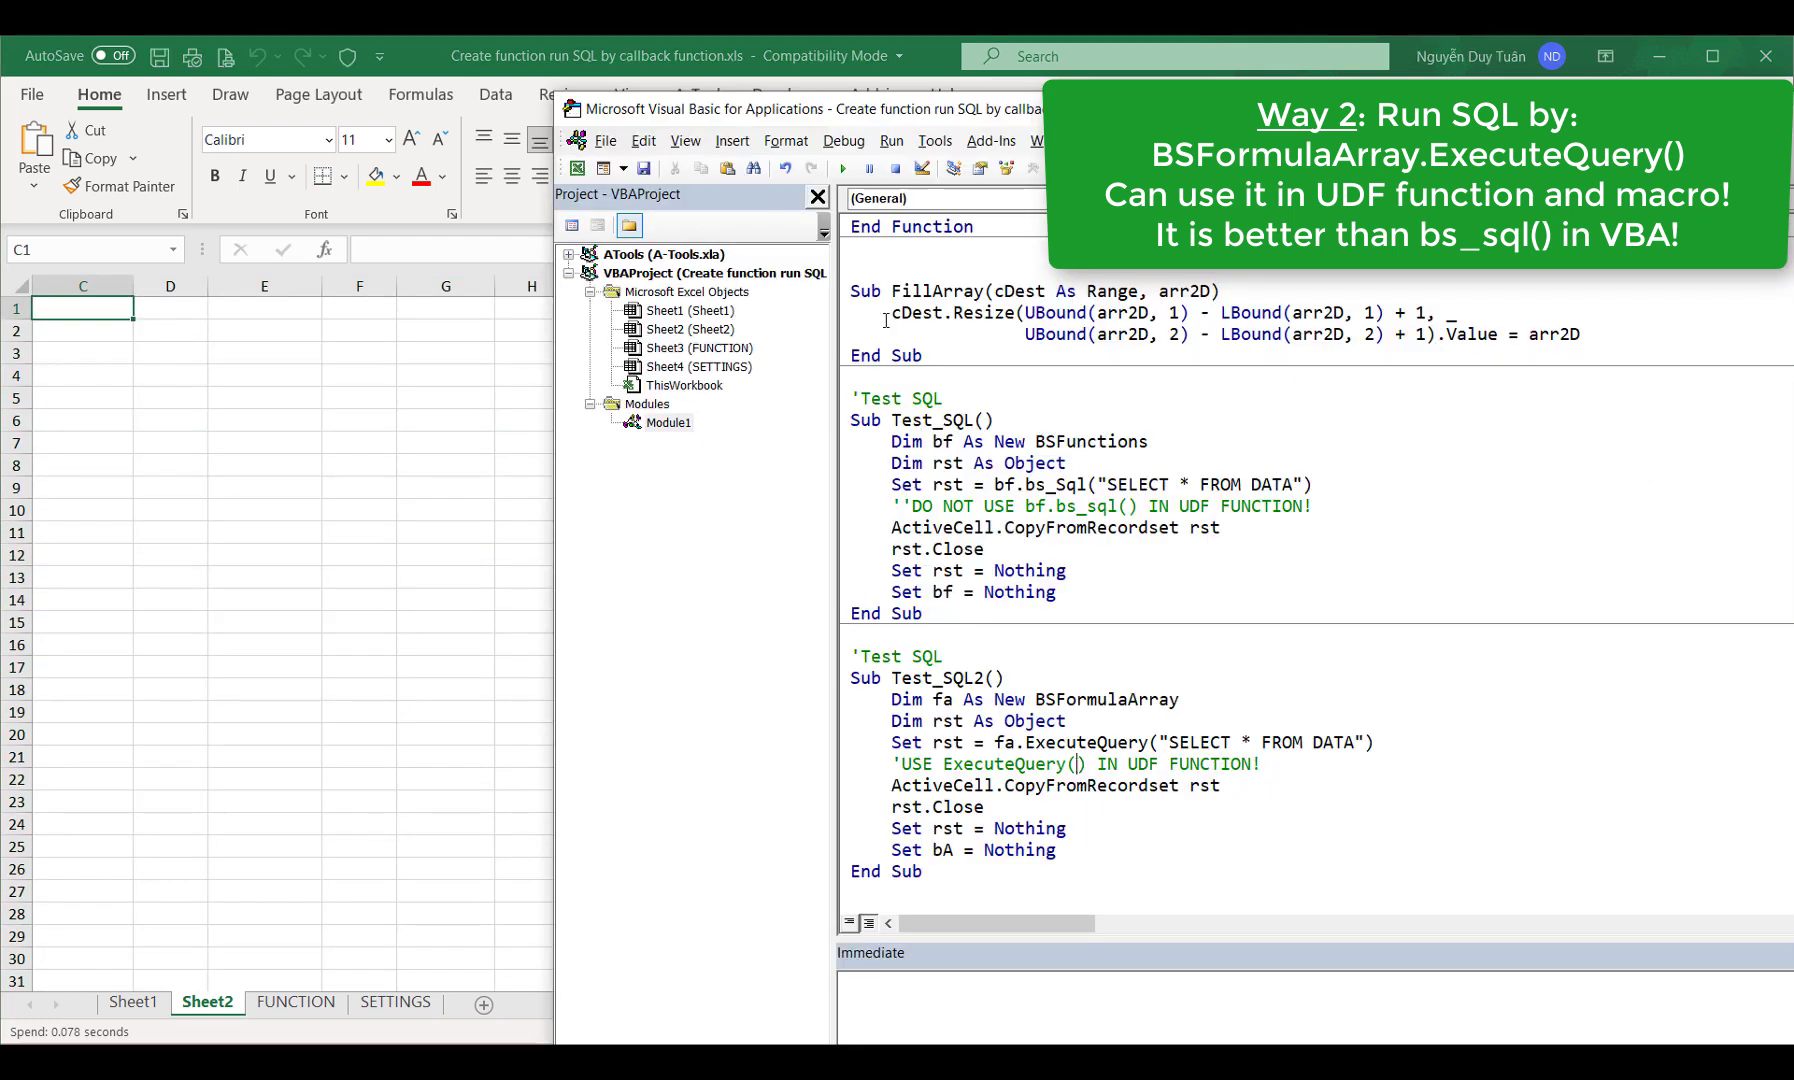
Fix the compile error by changing Set bA = Nothing to fa, reset, and rerun Test_SQL2
click(843, 170)
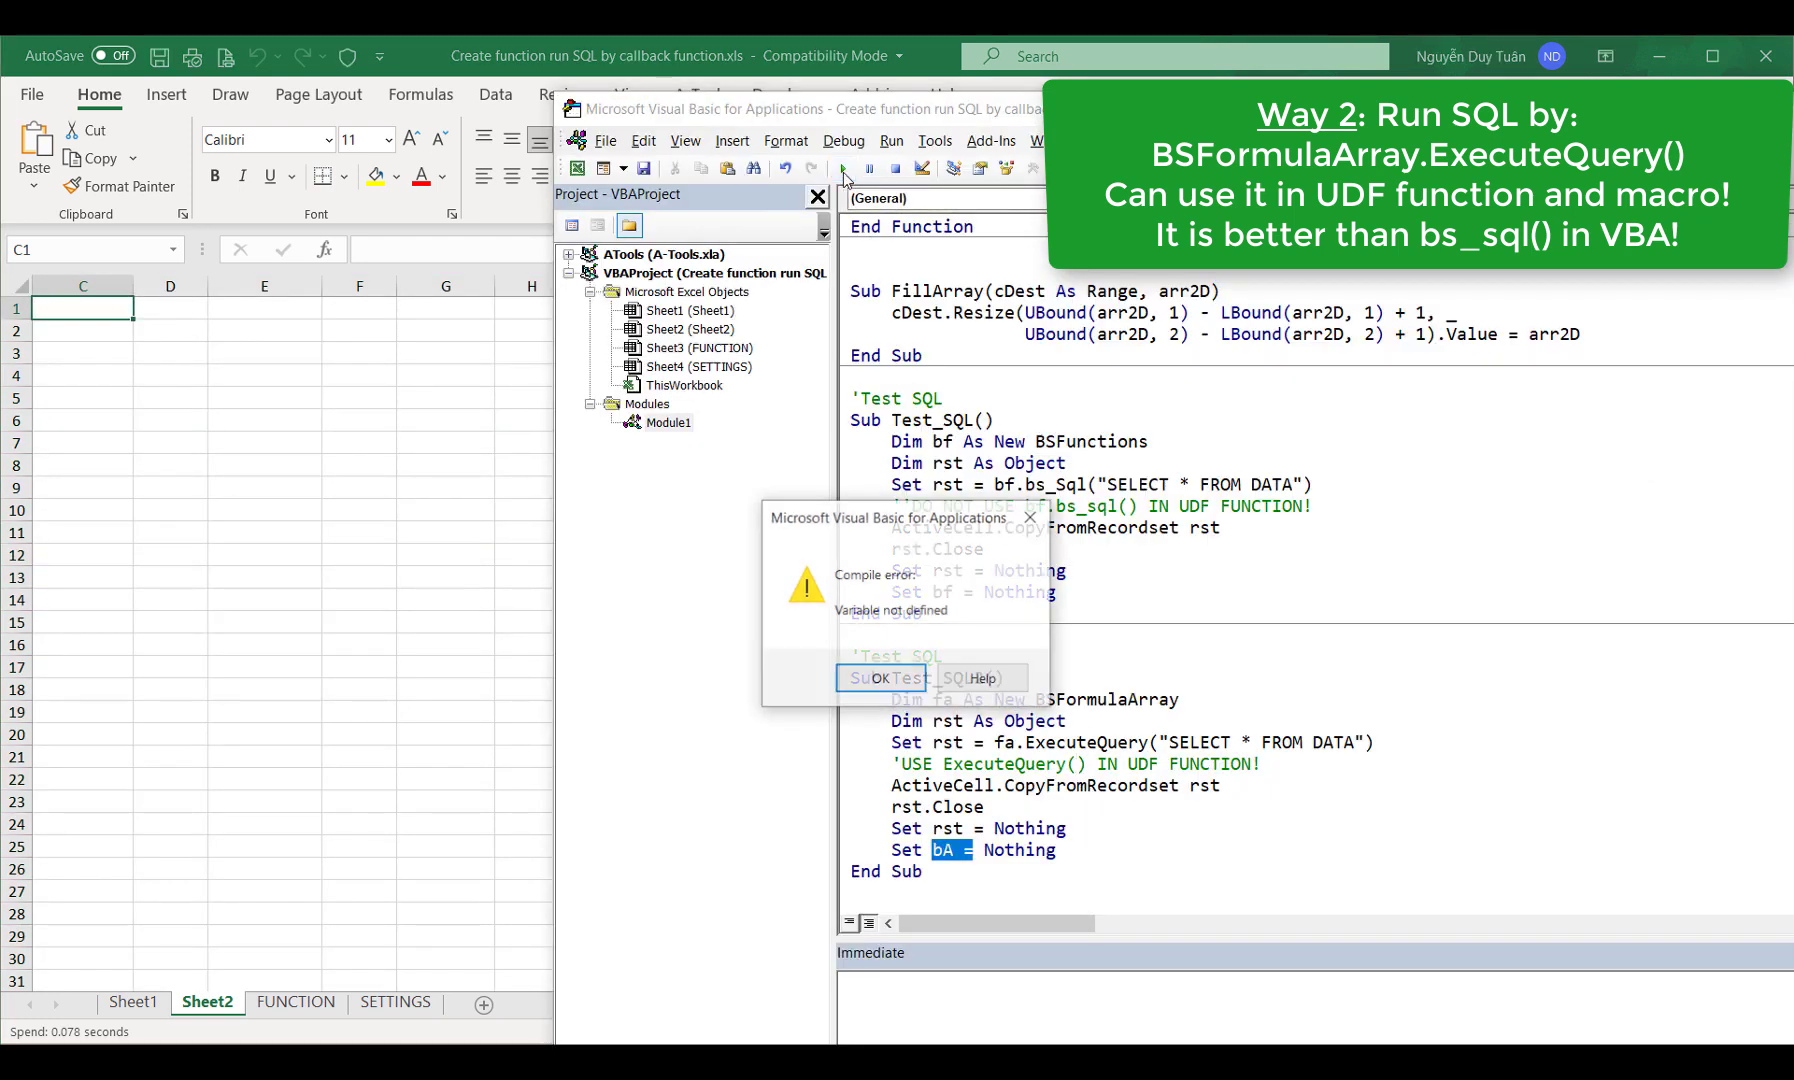
click(877, 681)
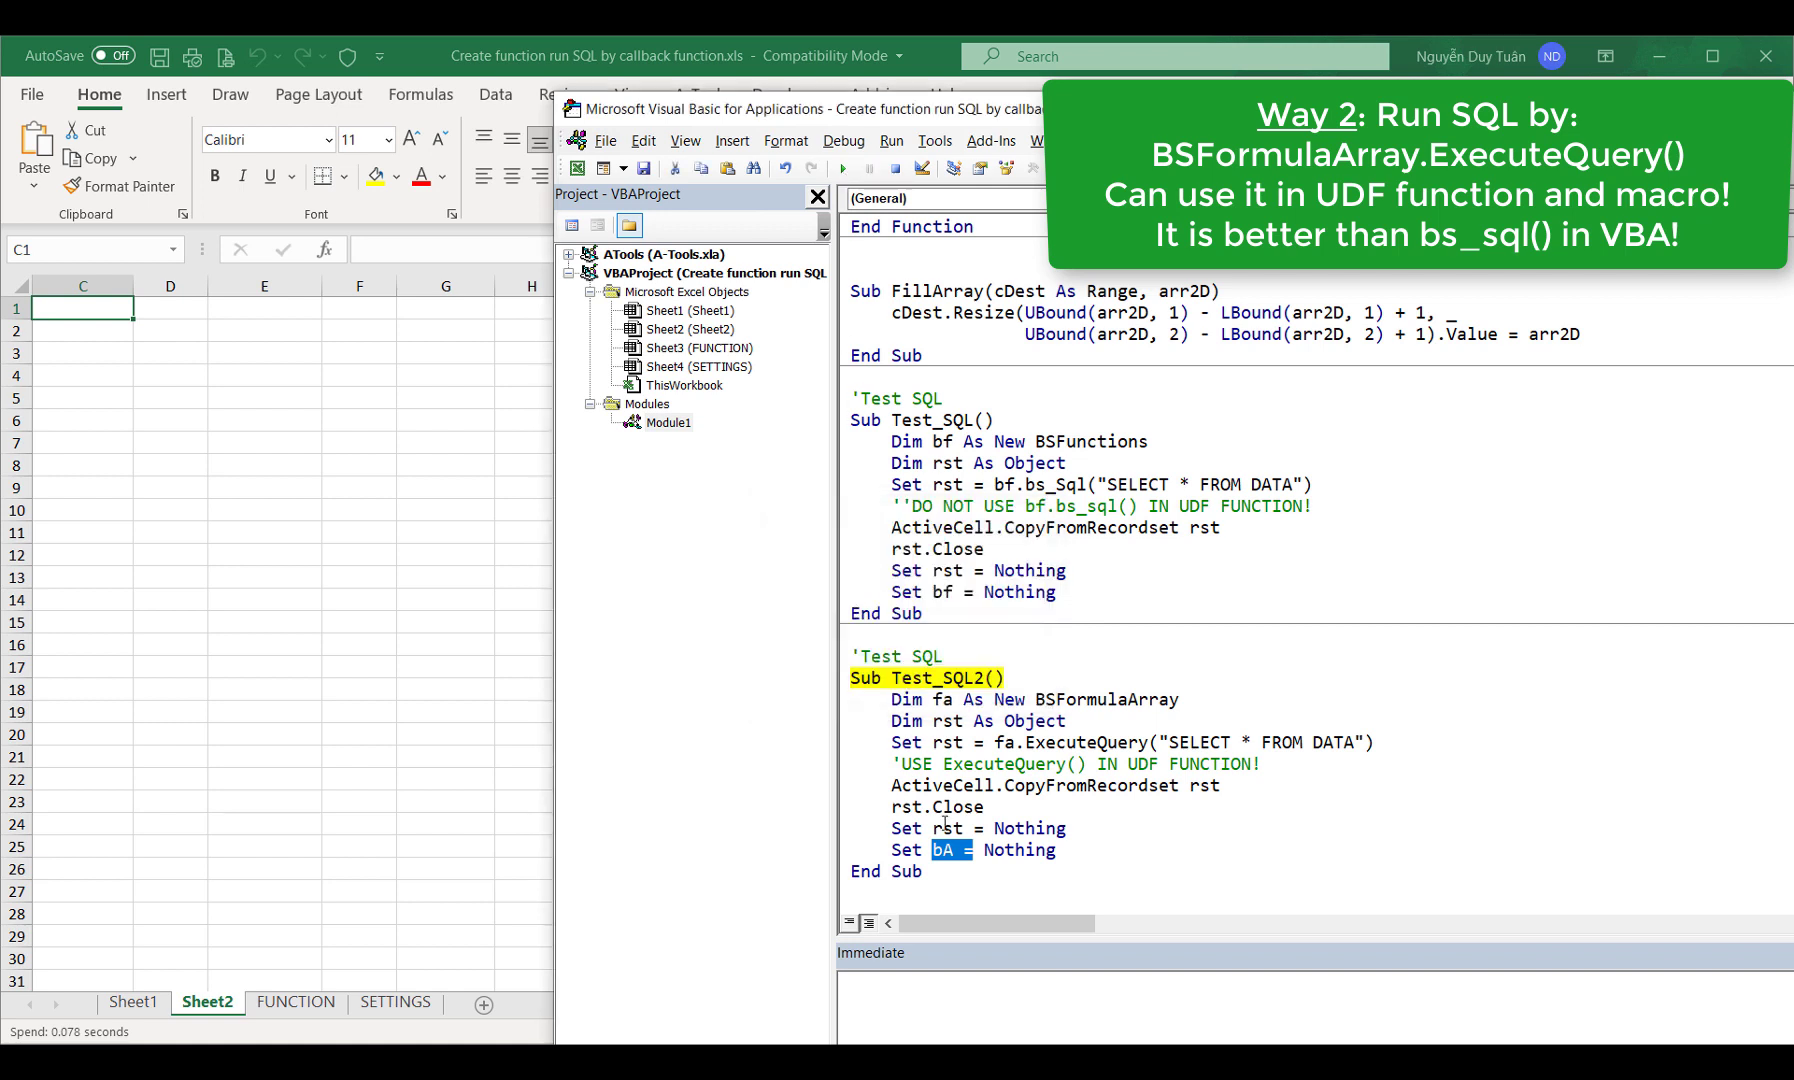
click(945, 851)
key(Delete)
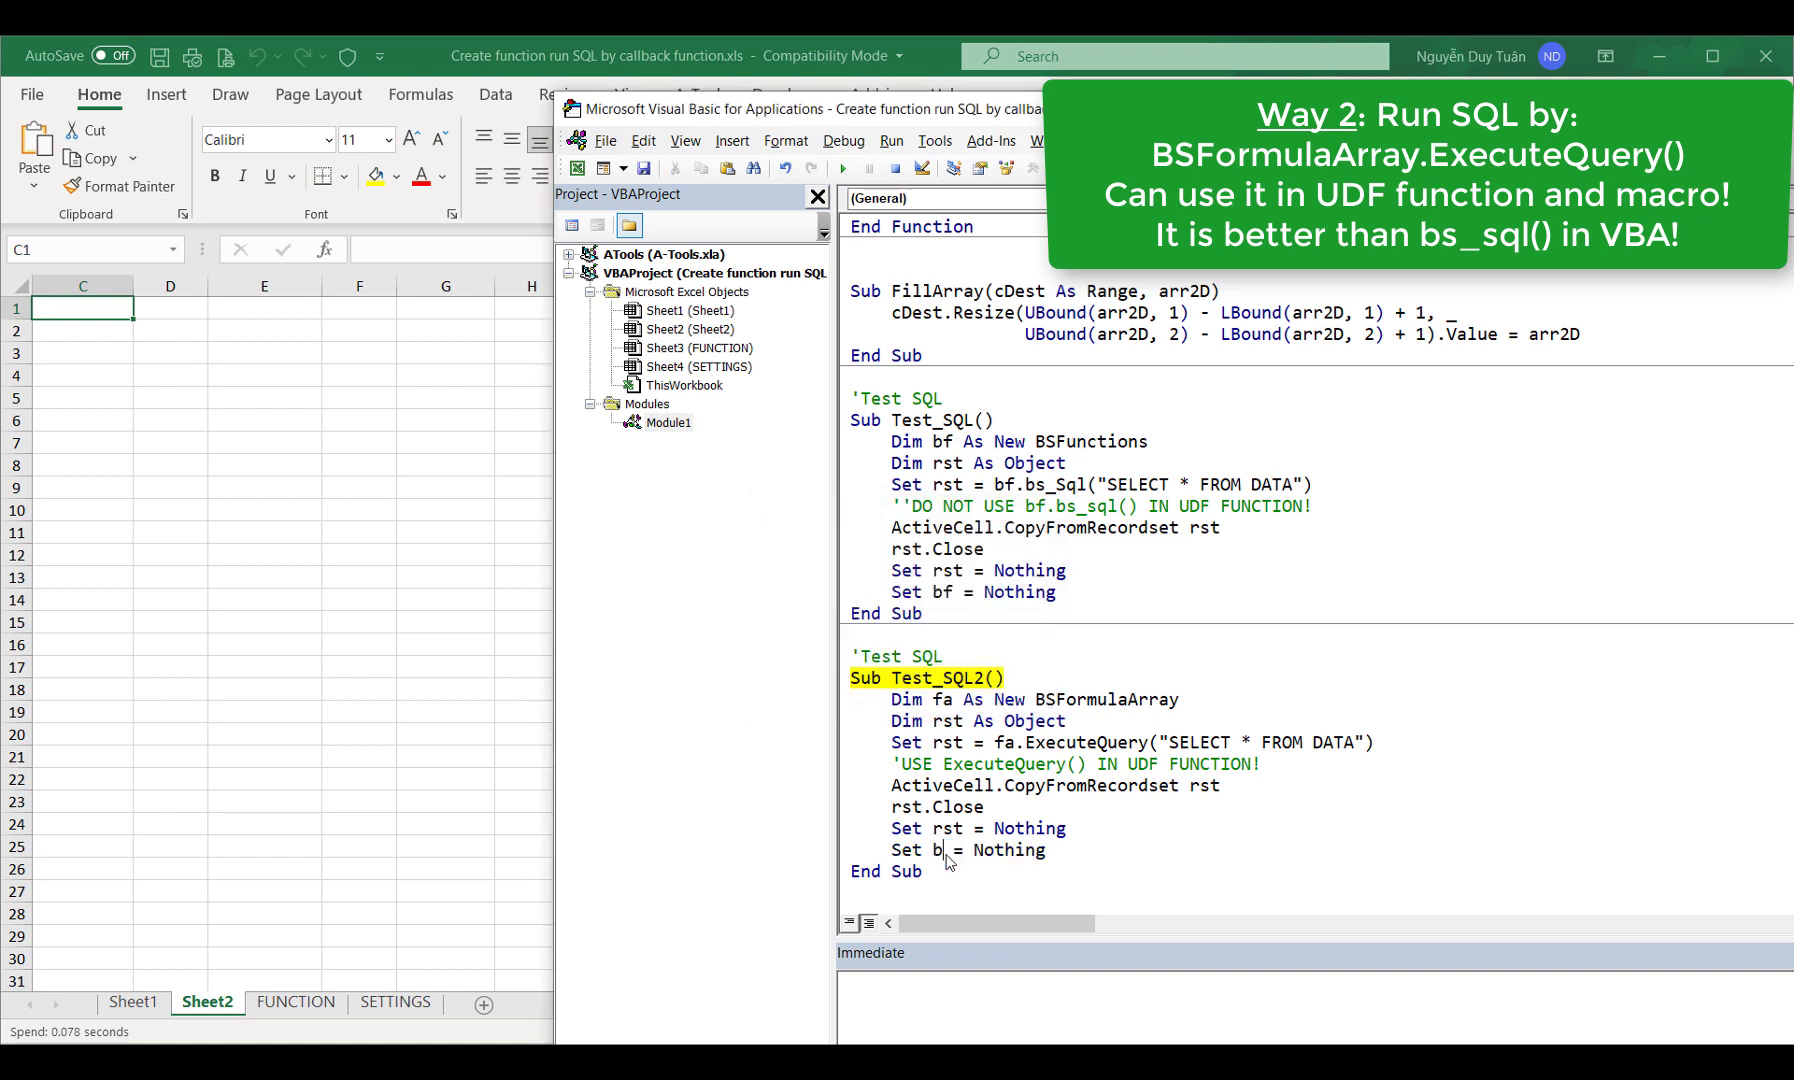
key(BackSpace)
text(fa)
click(895, 168)
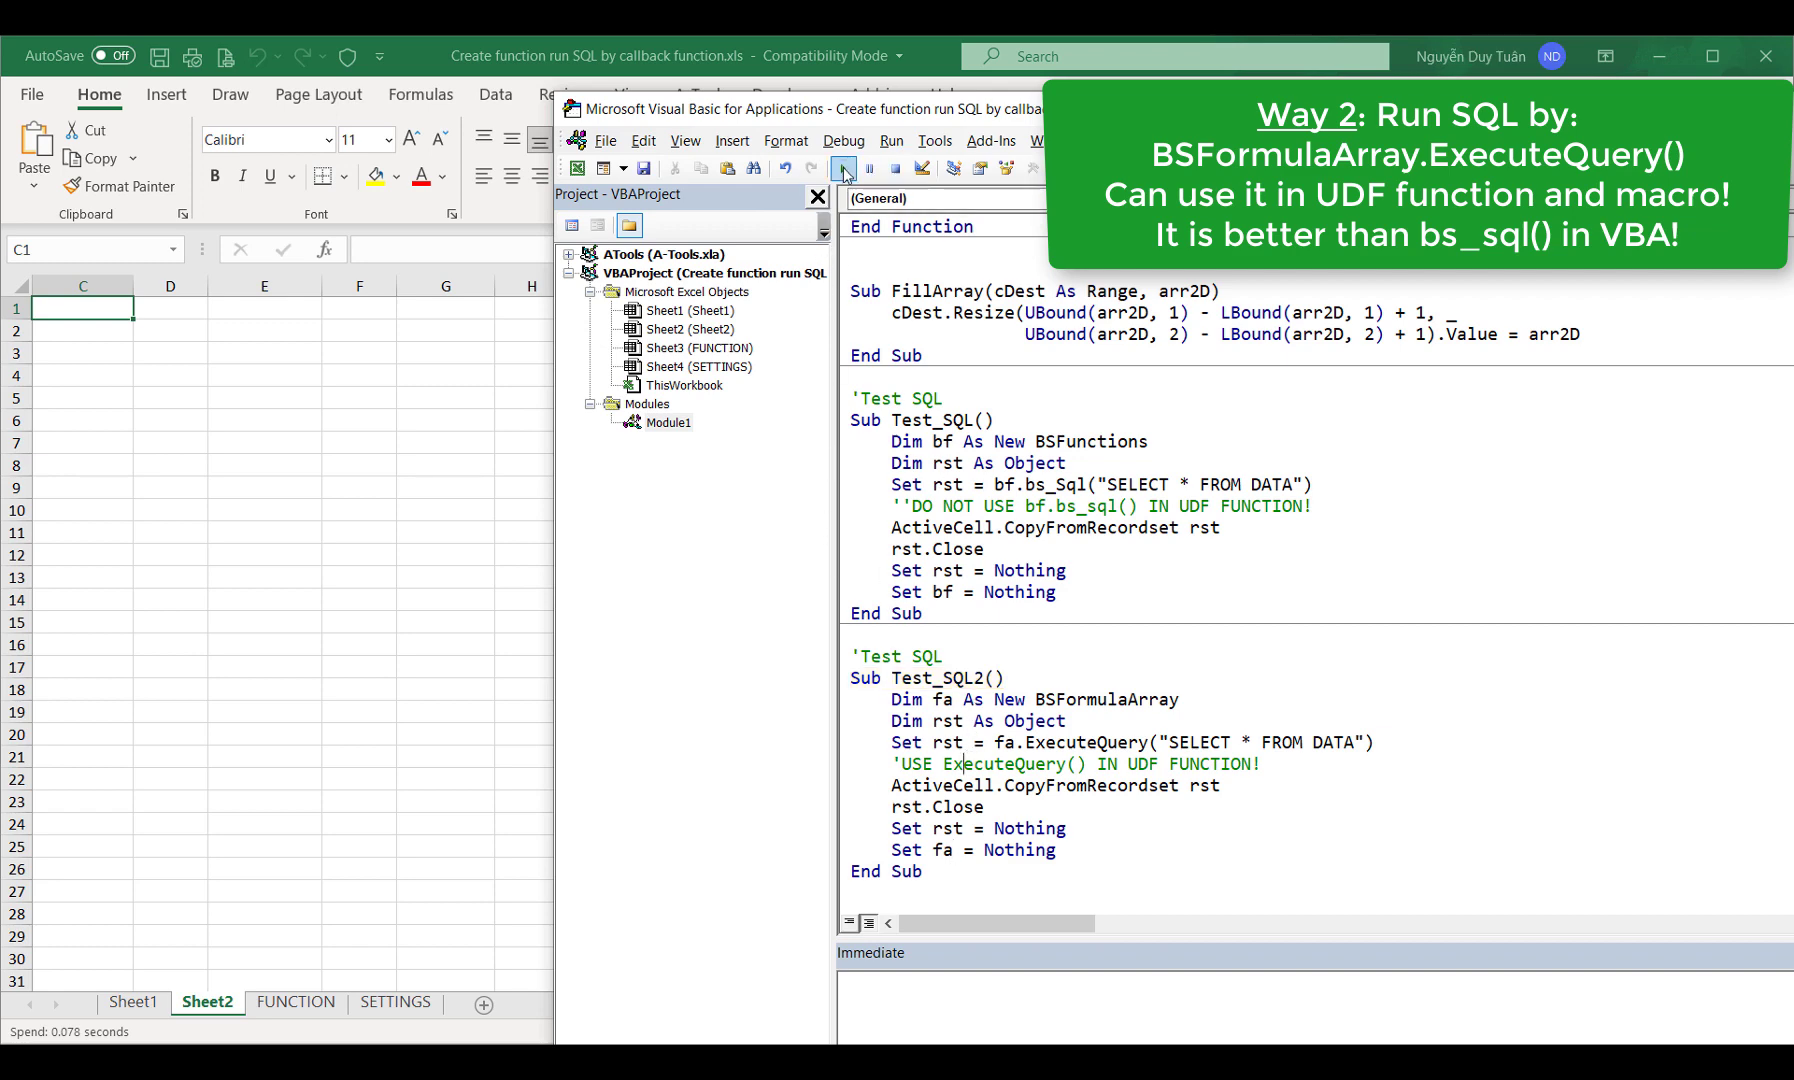
click(844, 170)
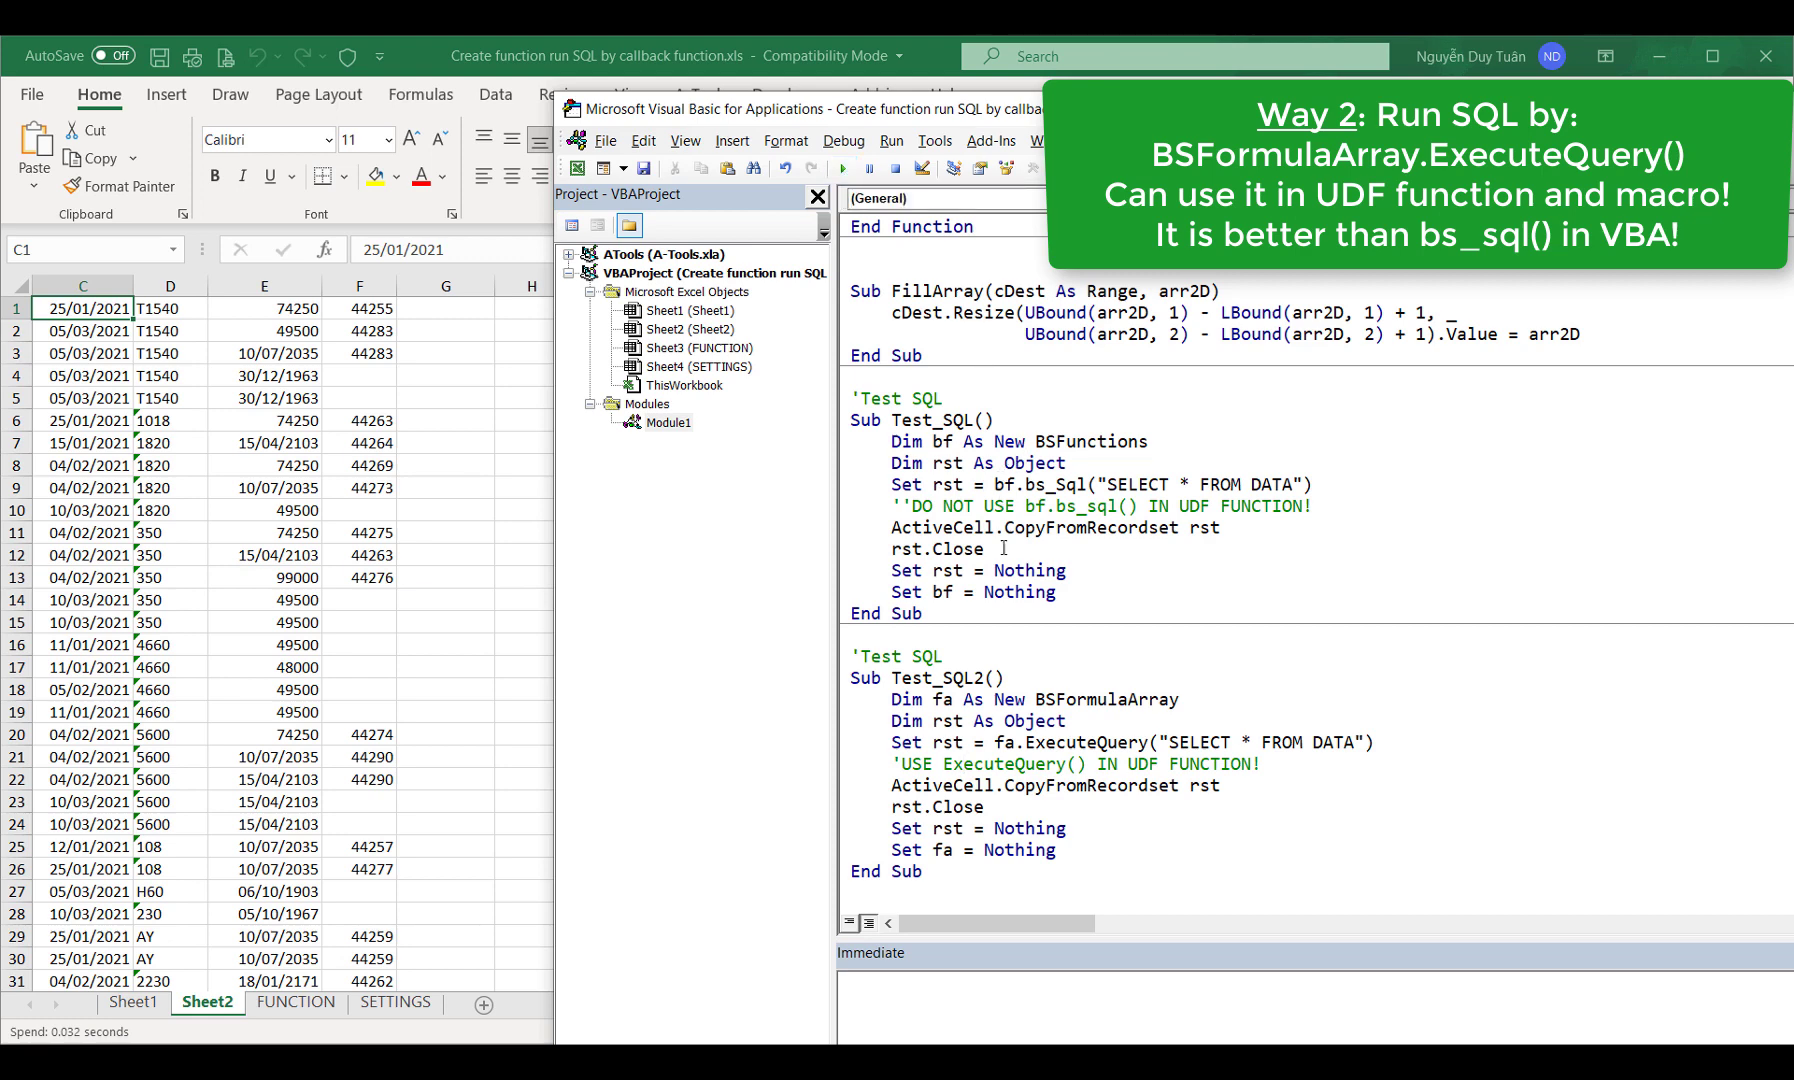
double_click(1030, 487)
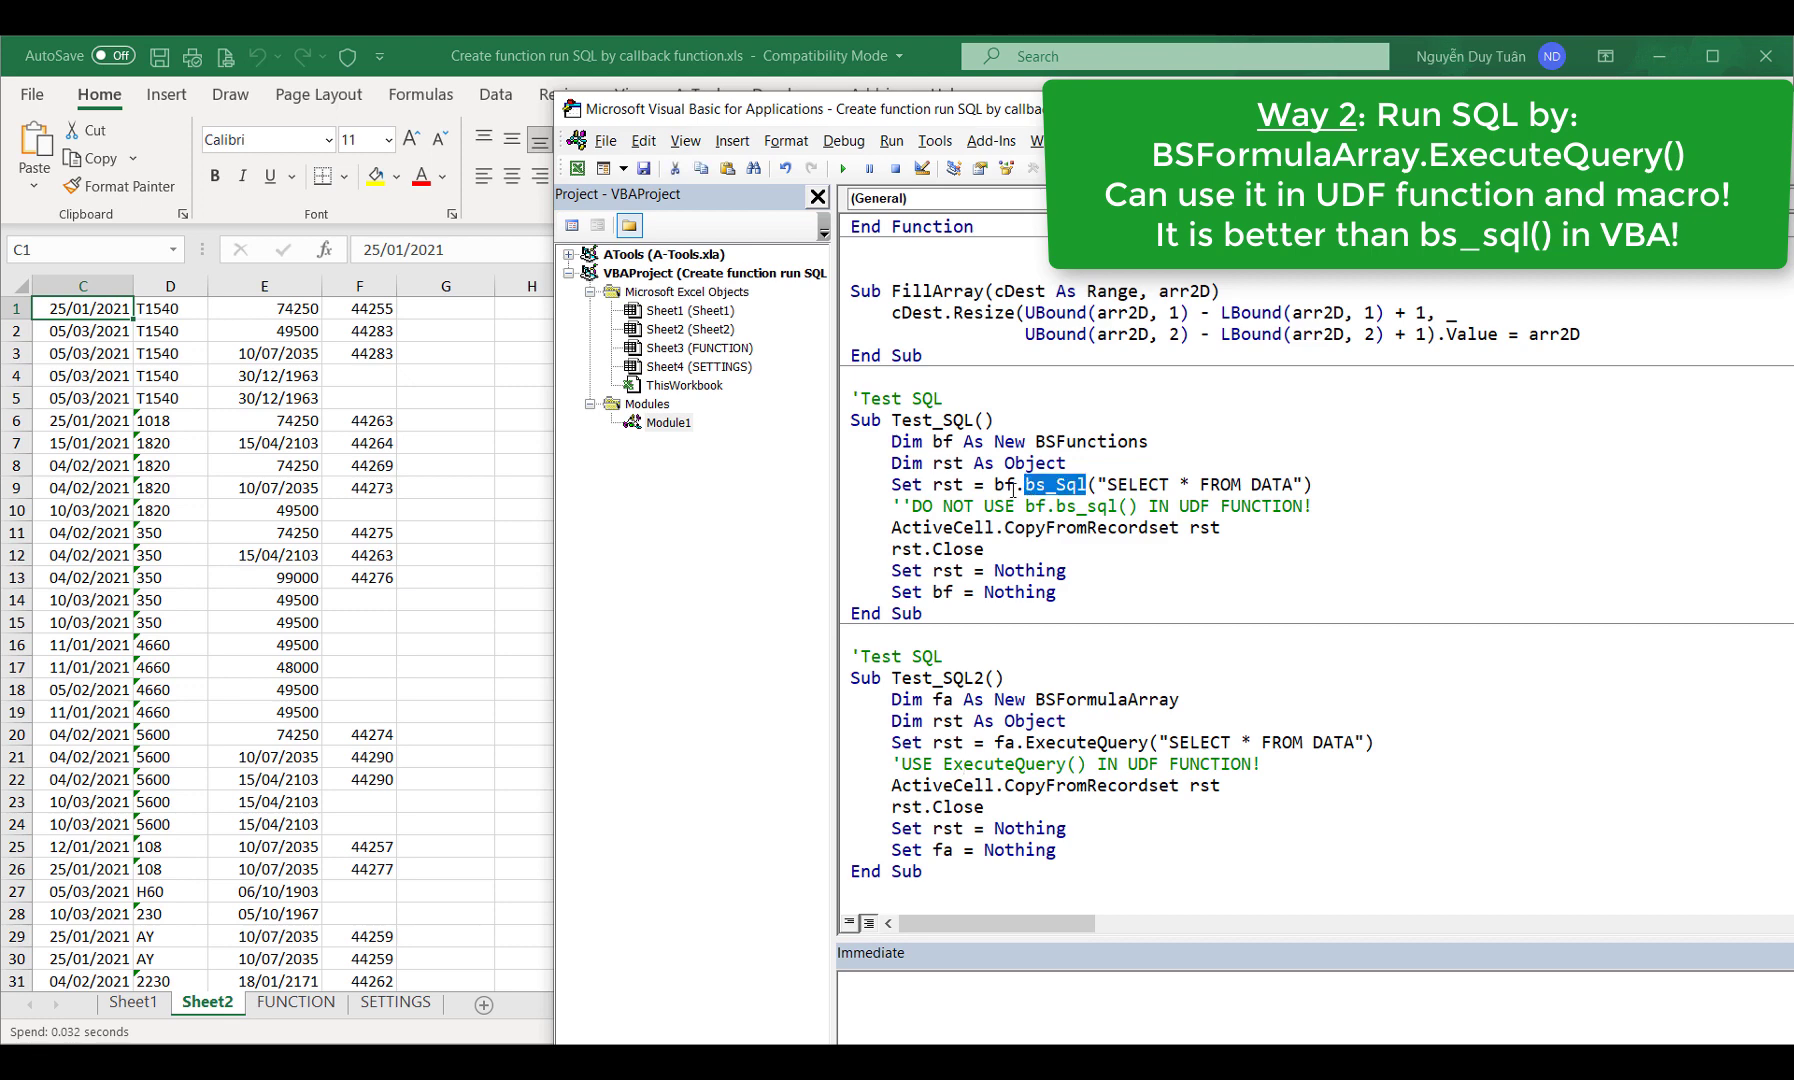
double_click(1052, 441)
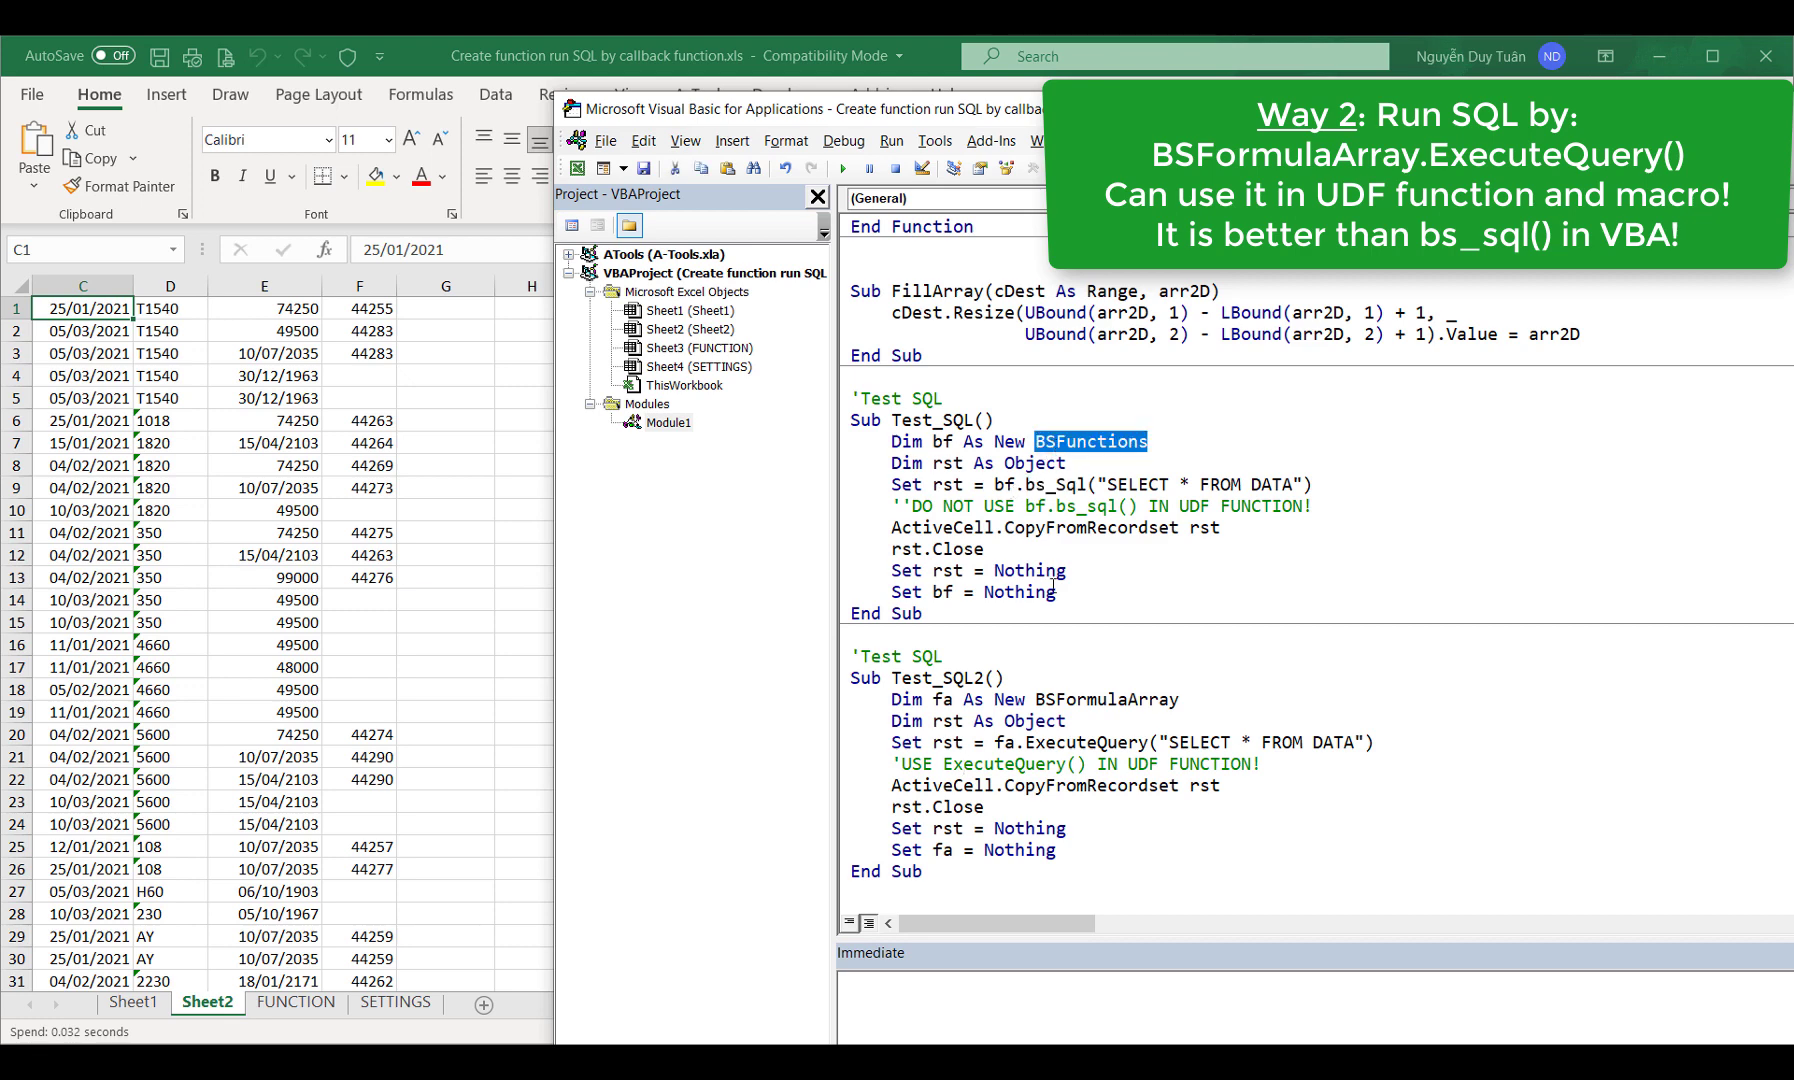
double_click(1049, 743)
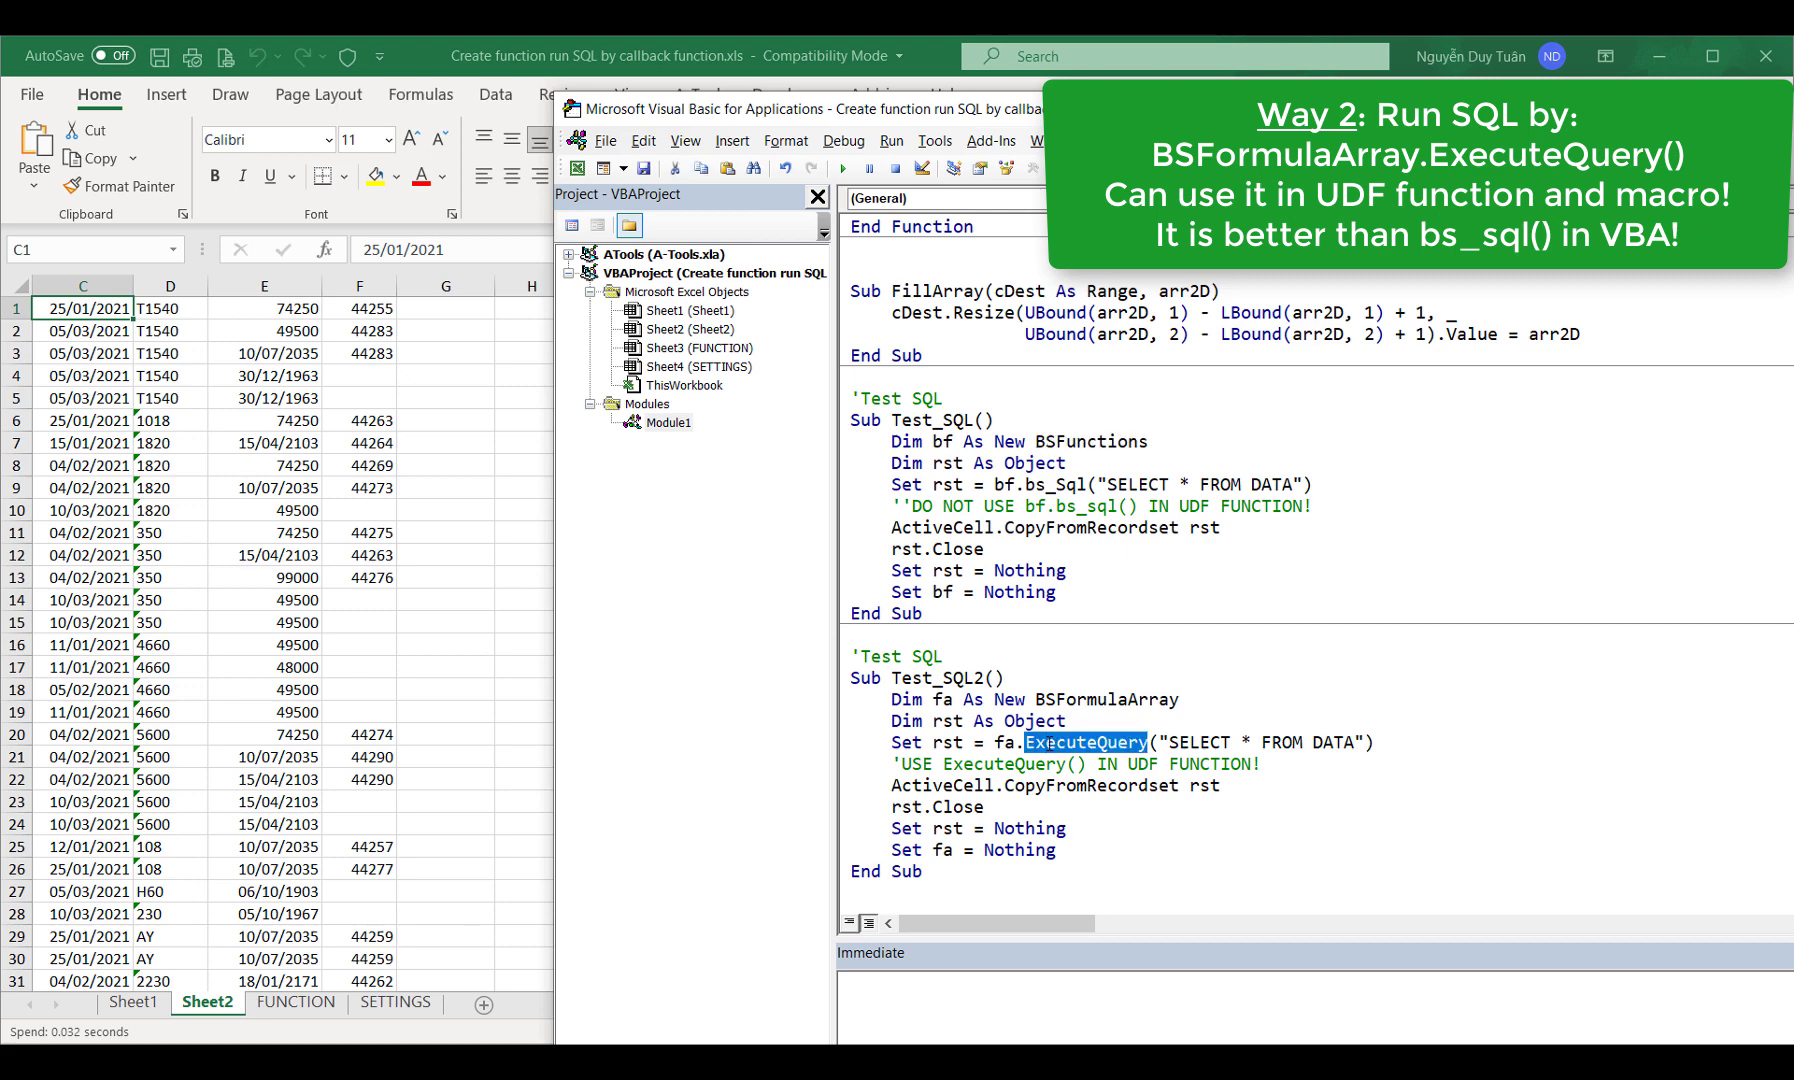
click(1080, 700)
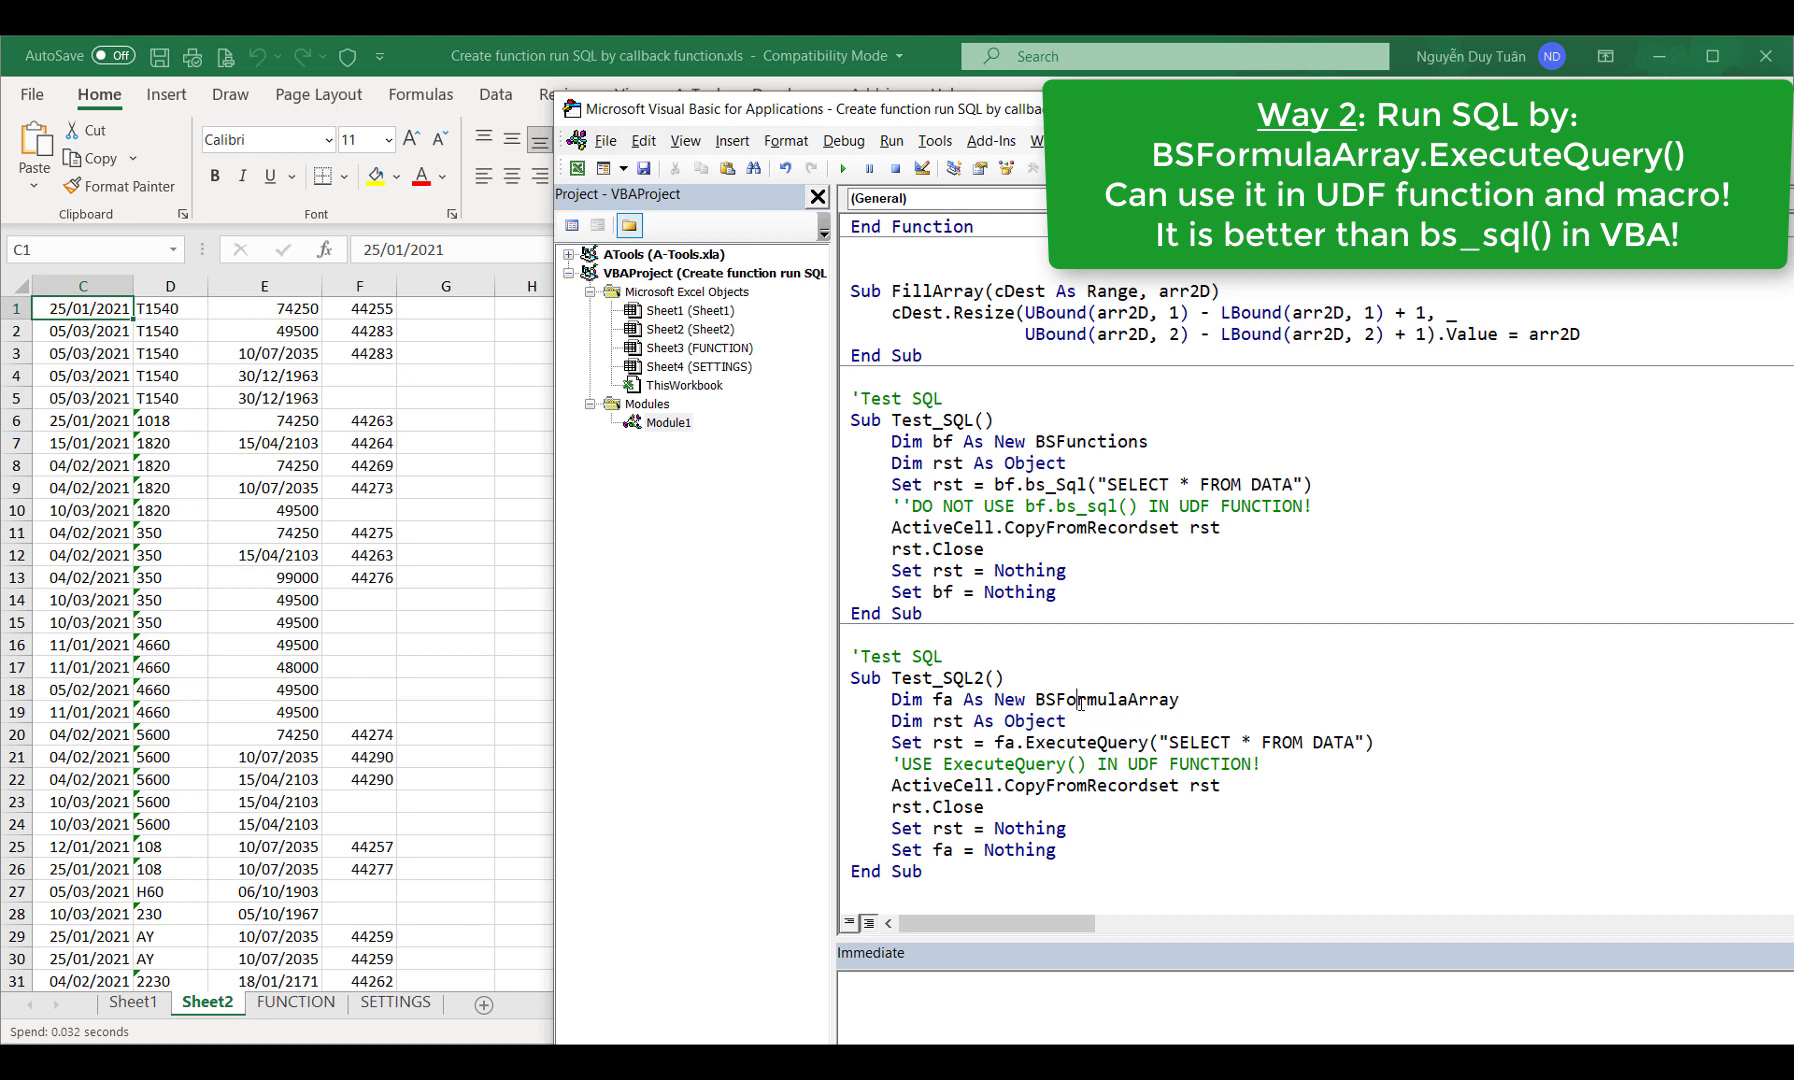
double_click(1080, 700)
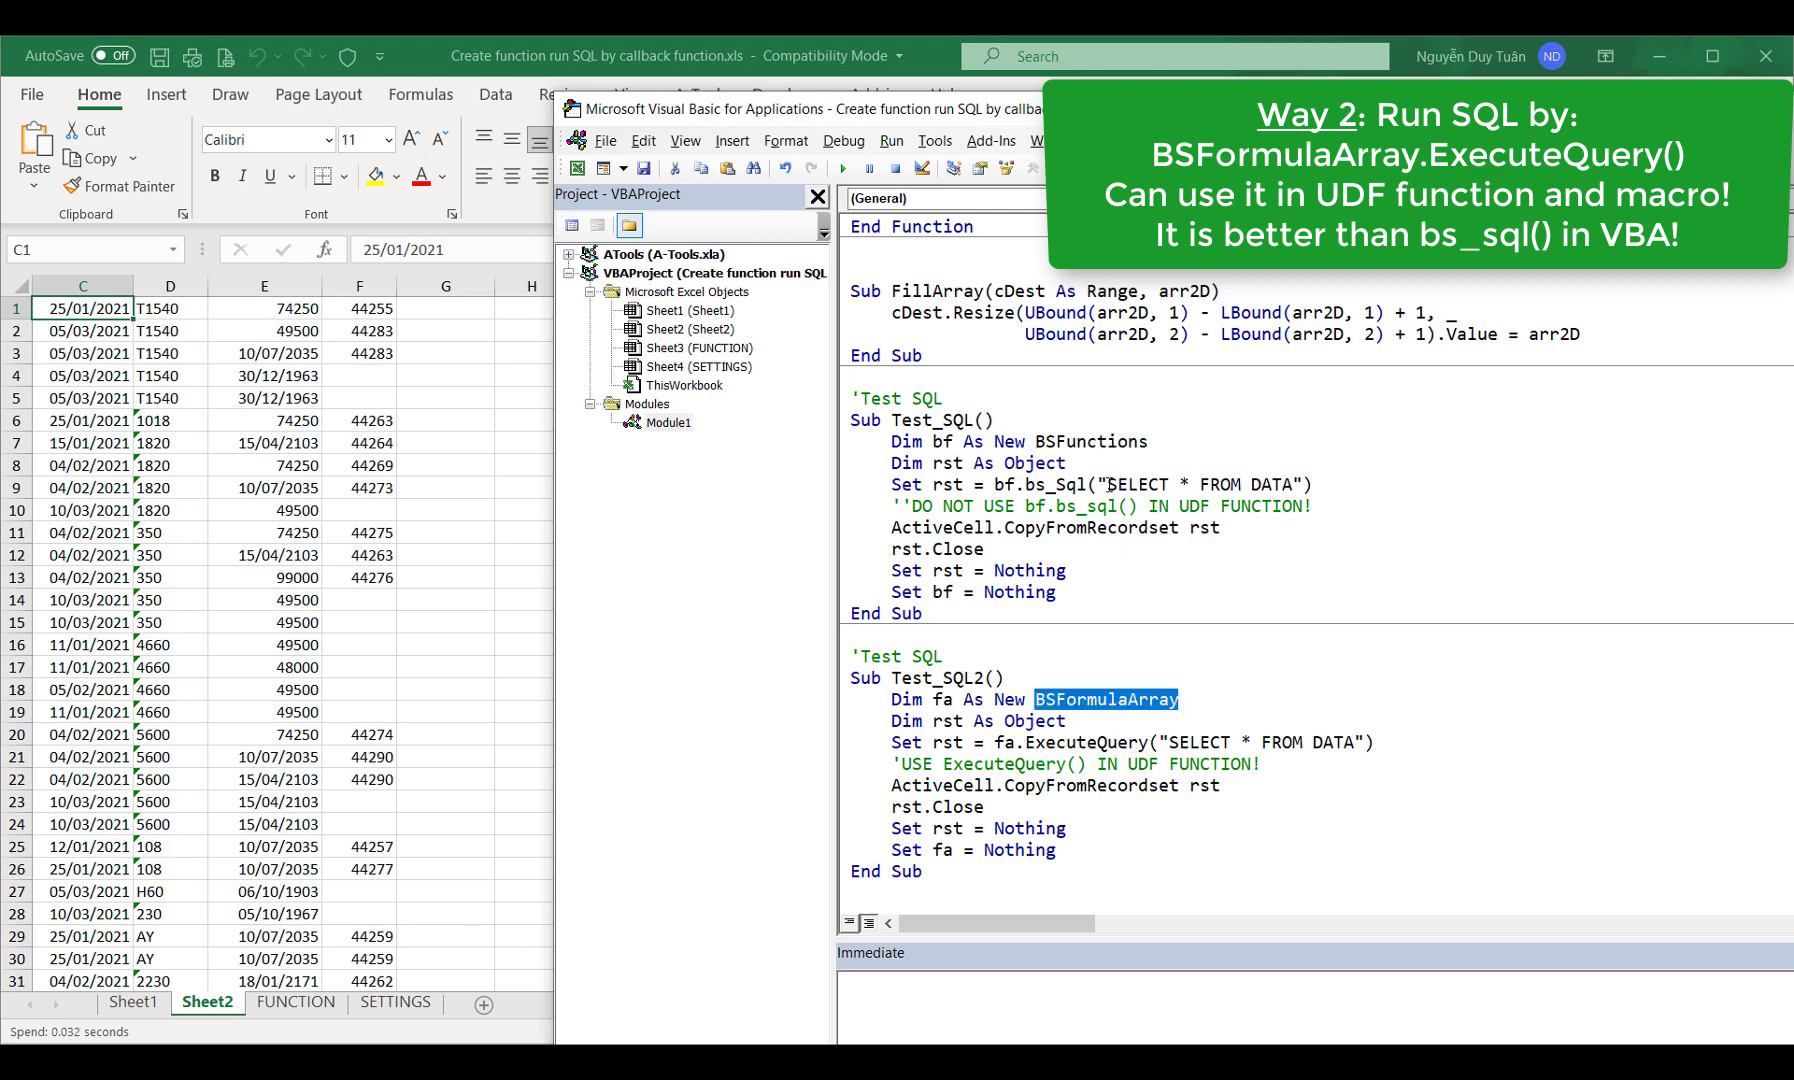
double_click(1029, 764)
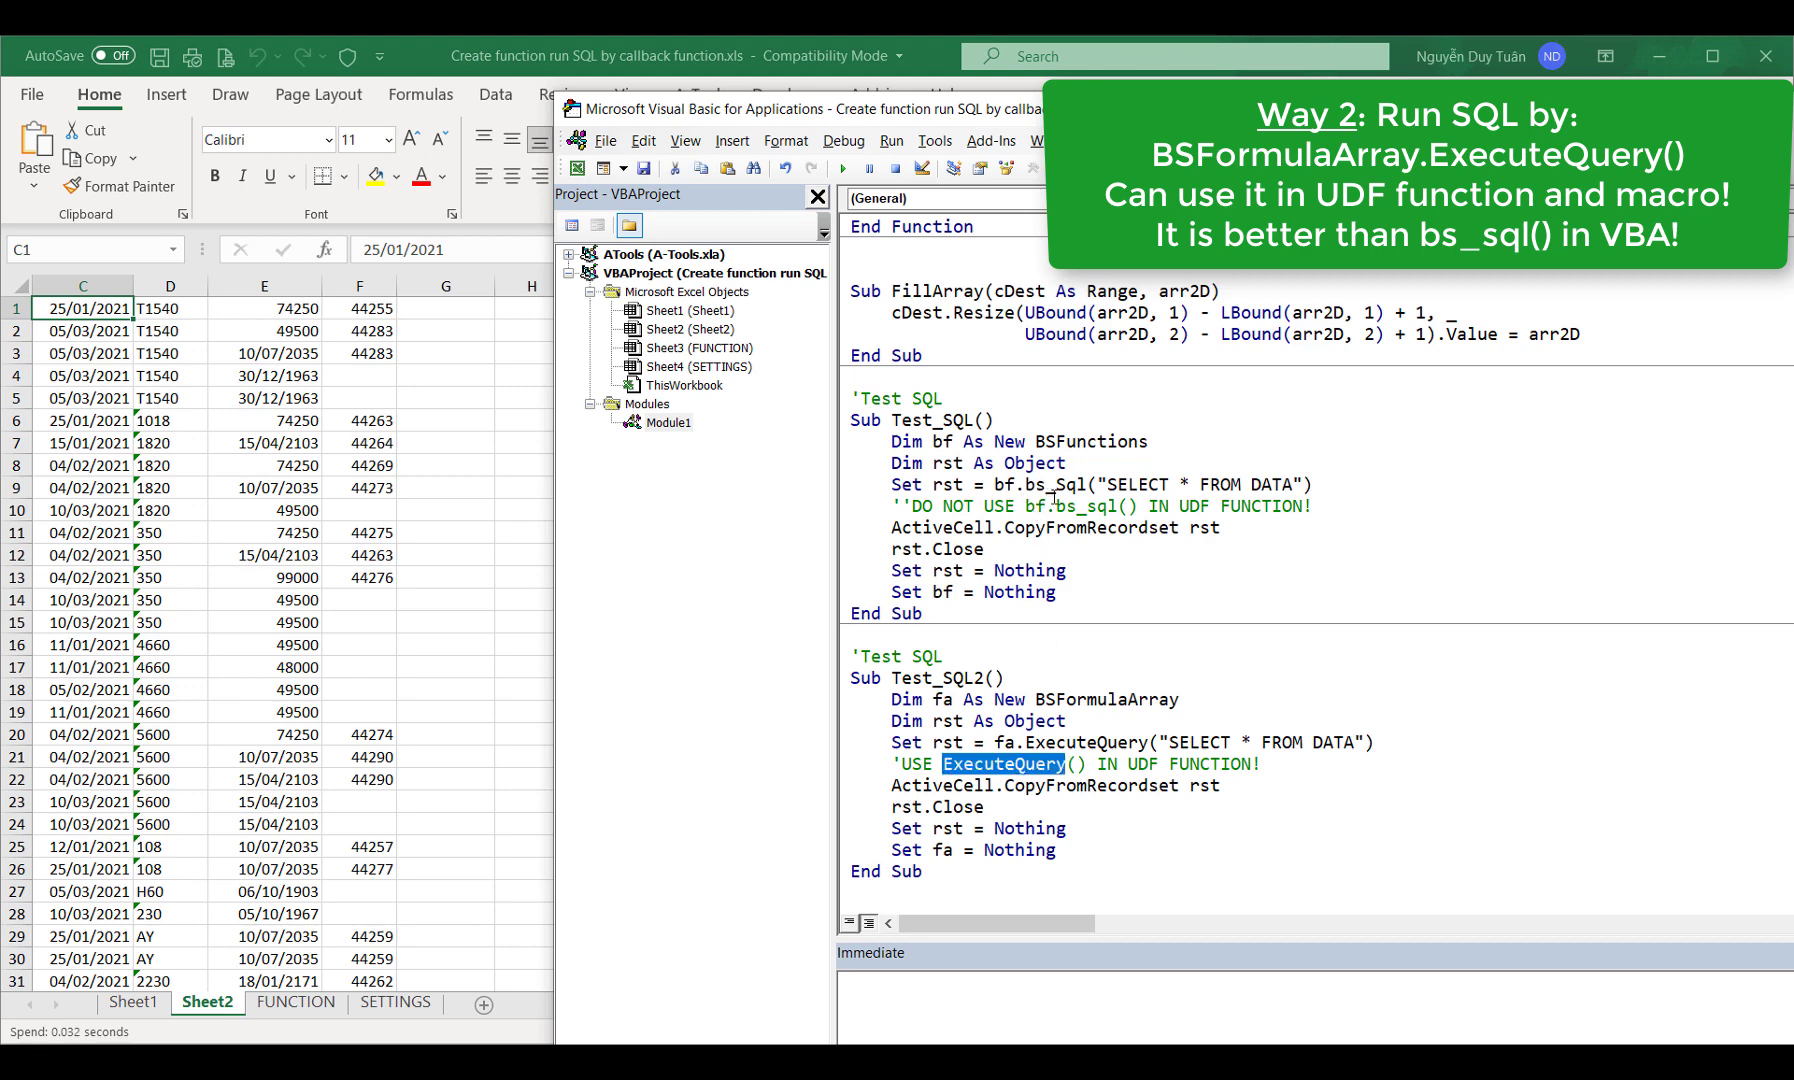
click(1096, 506)
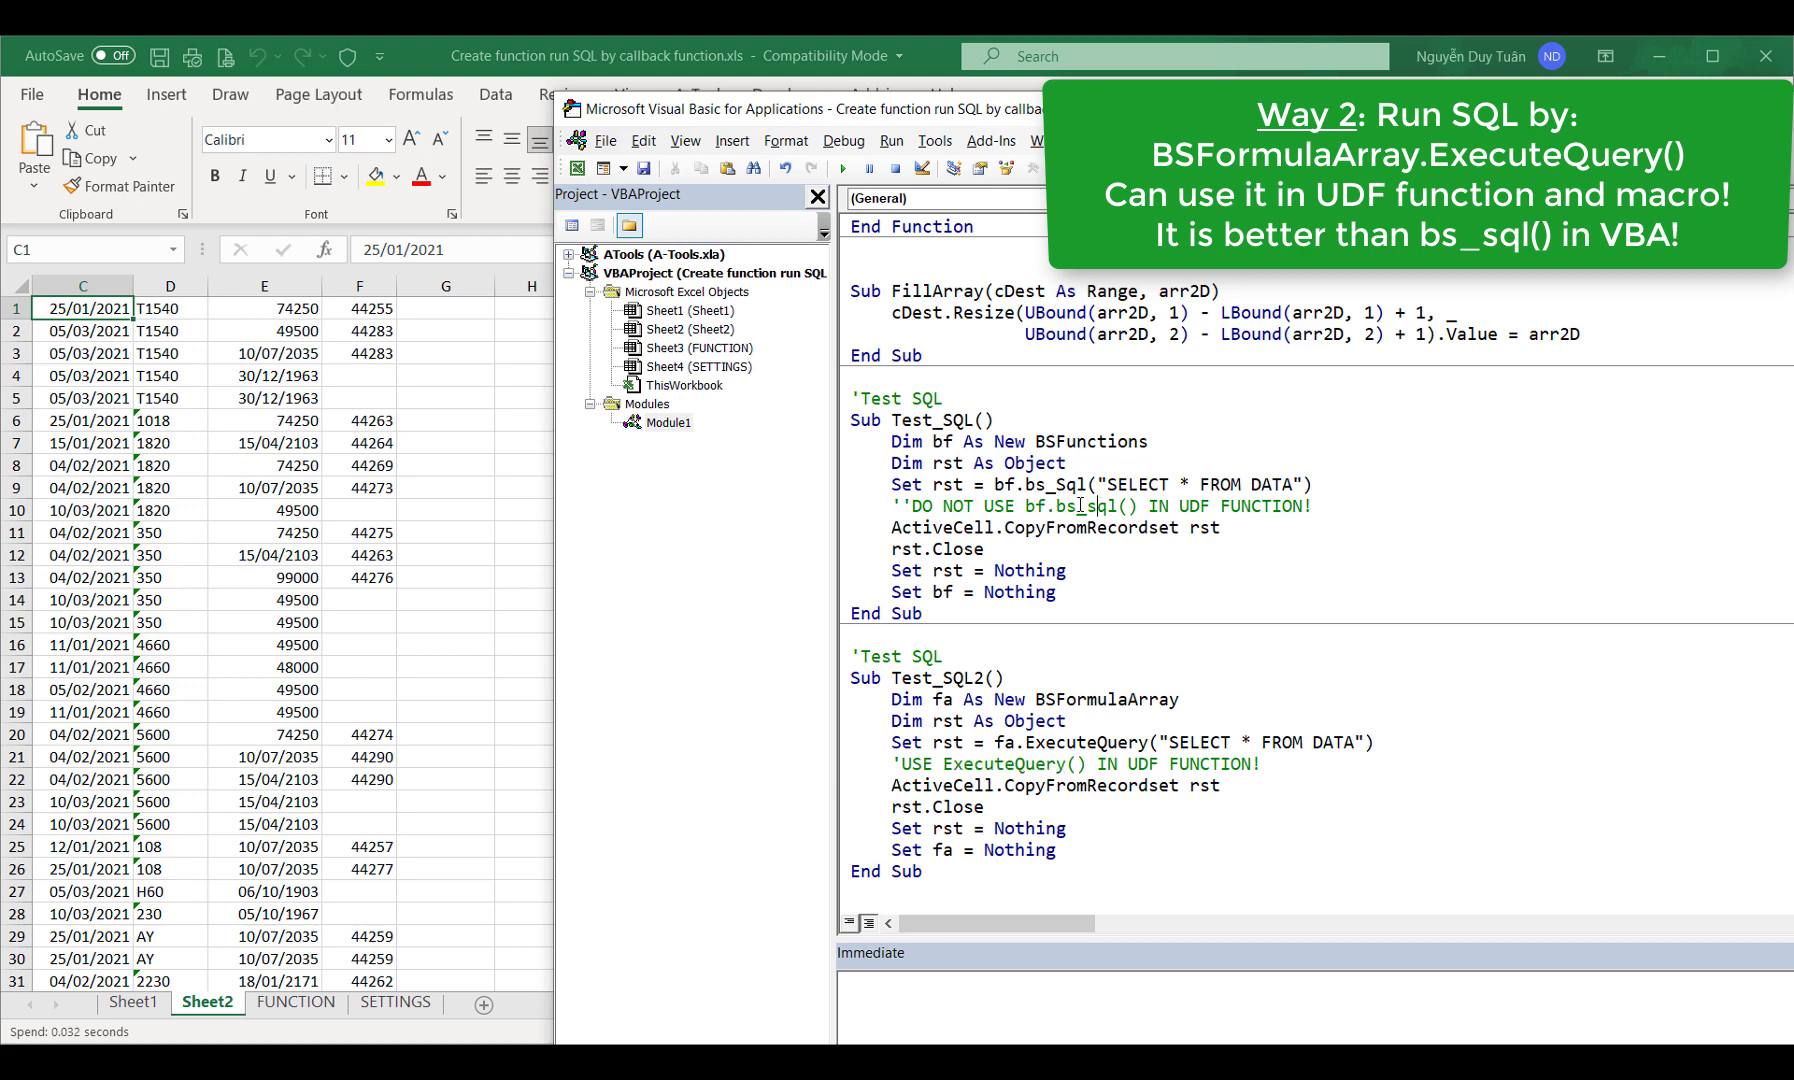
double_click(1046, 764)
click(1085, 744)
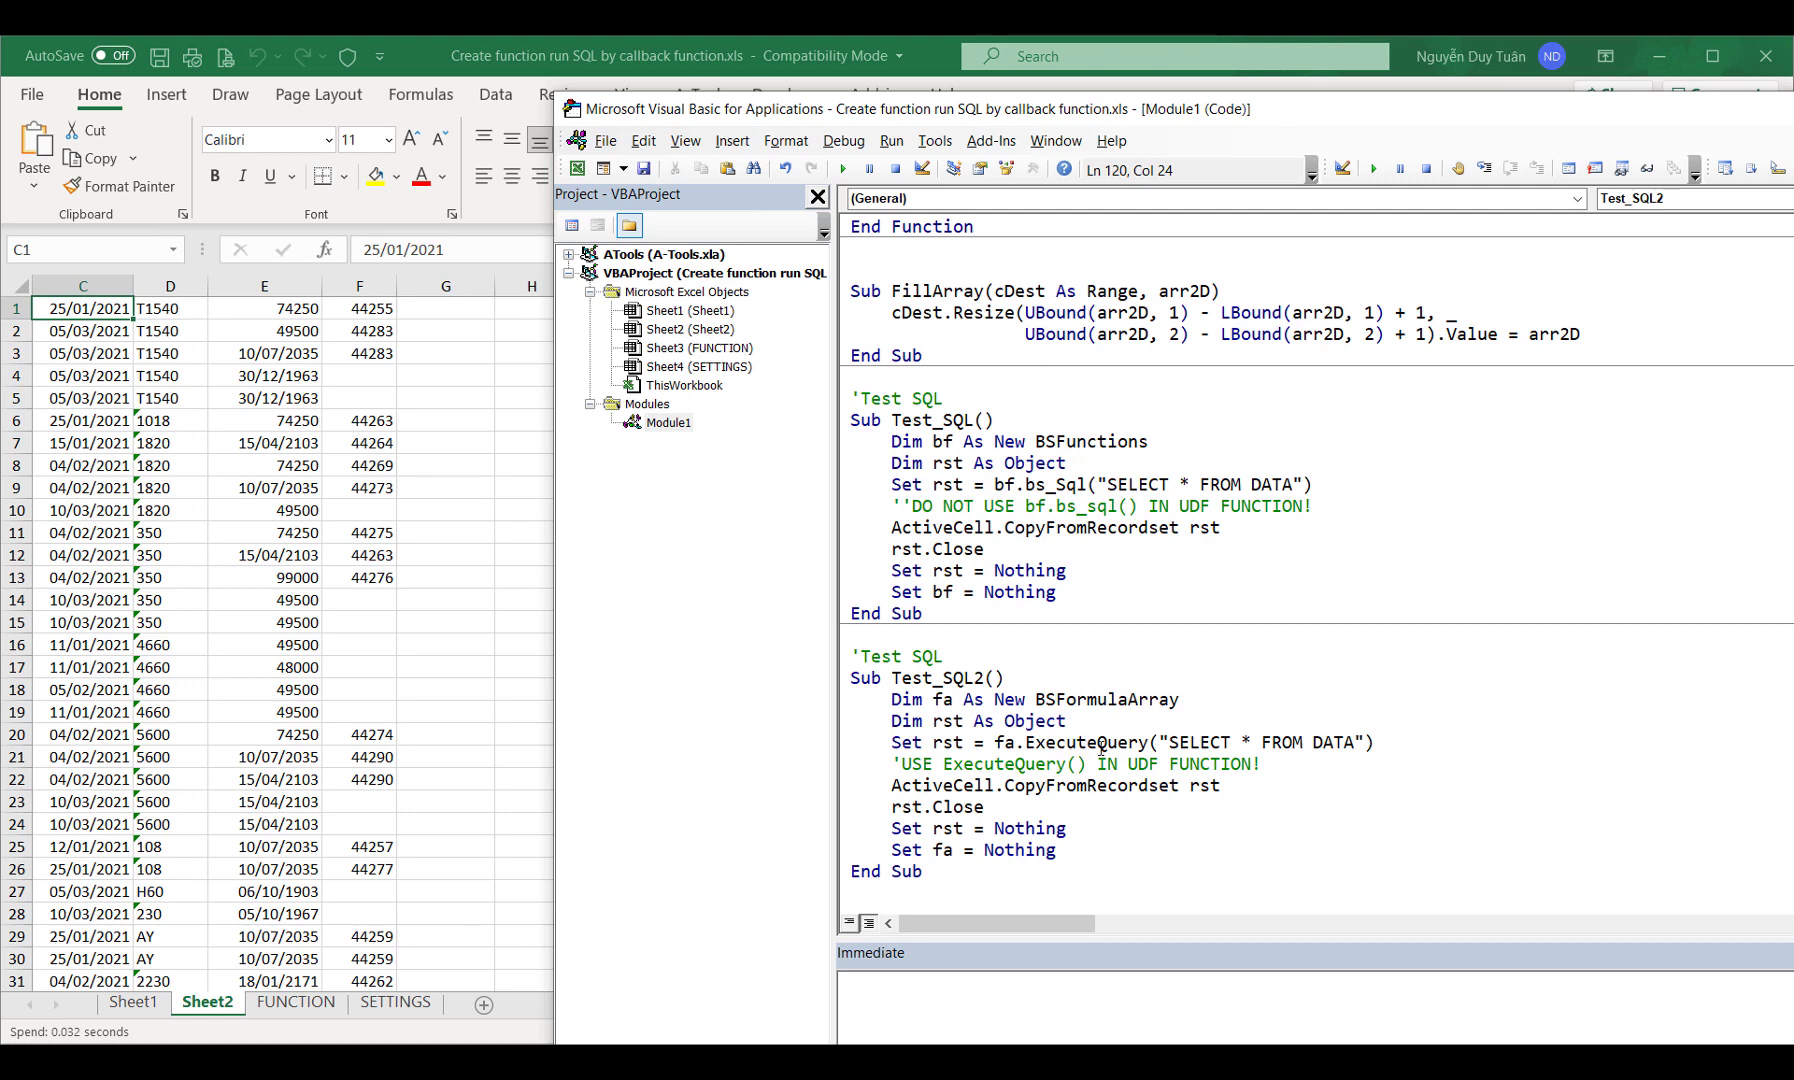
Delete the earlier query results from the sheet and reselect C1
click(18, 286)
key(Delete)
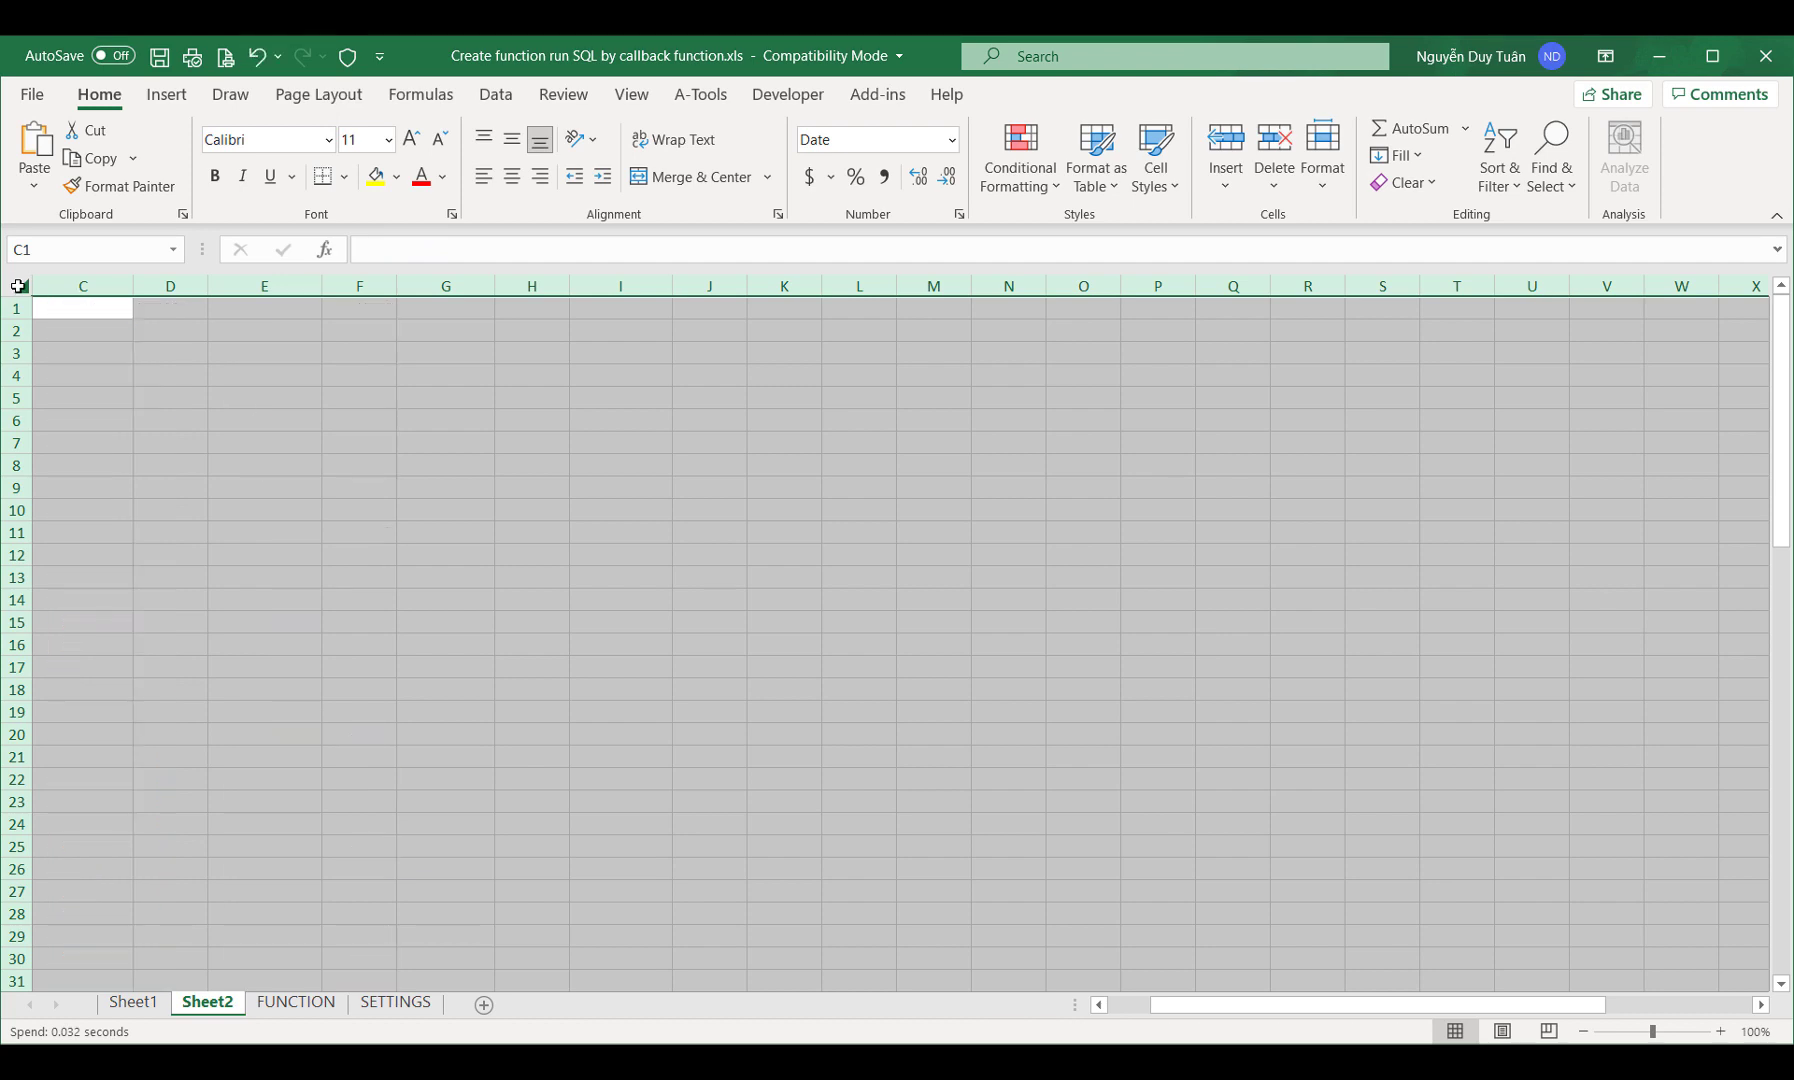
click(45, 307)
key(alt+F11)
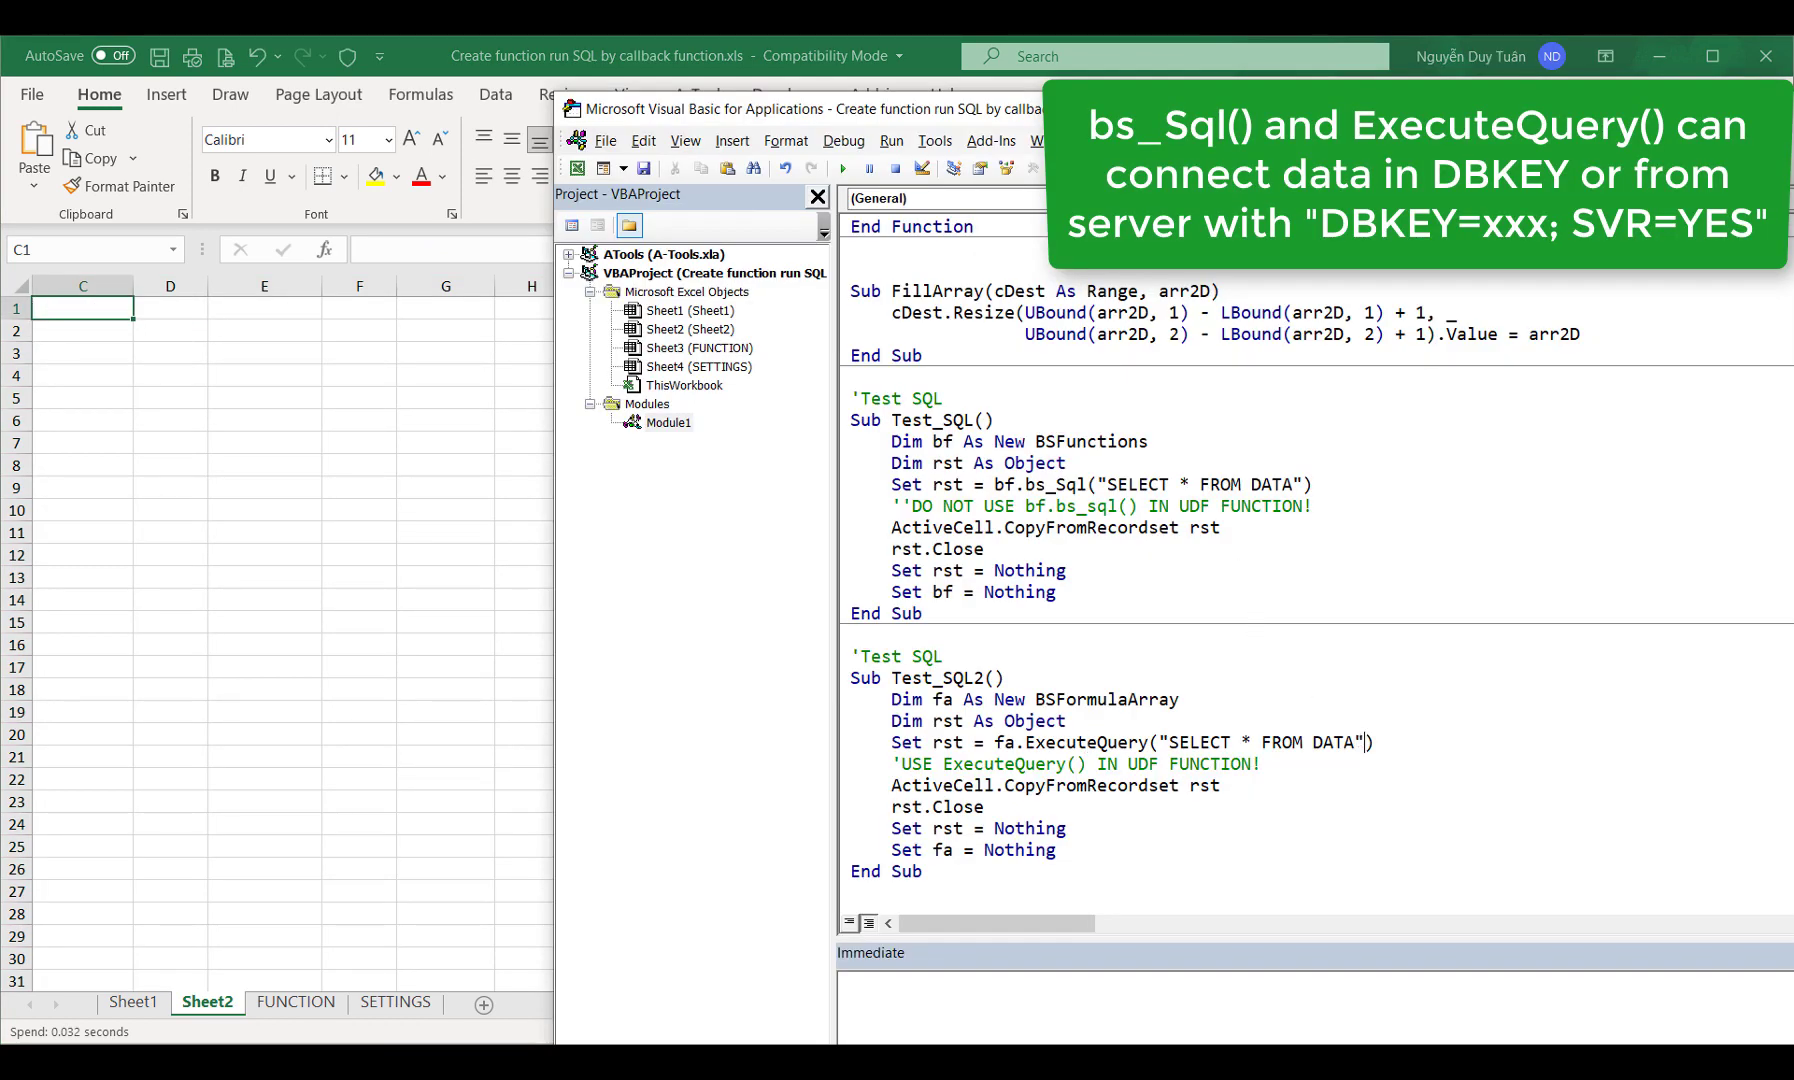
Make ExecuteQuery query SELECT * FROM KHO with "DBKEY=MDB; SVR=YES"
text(,)
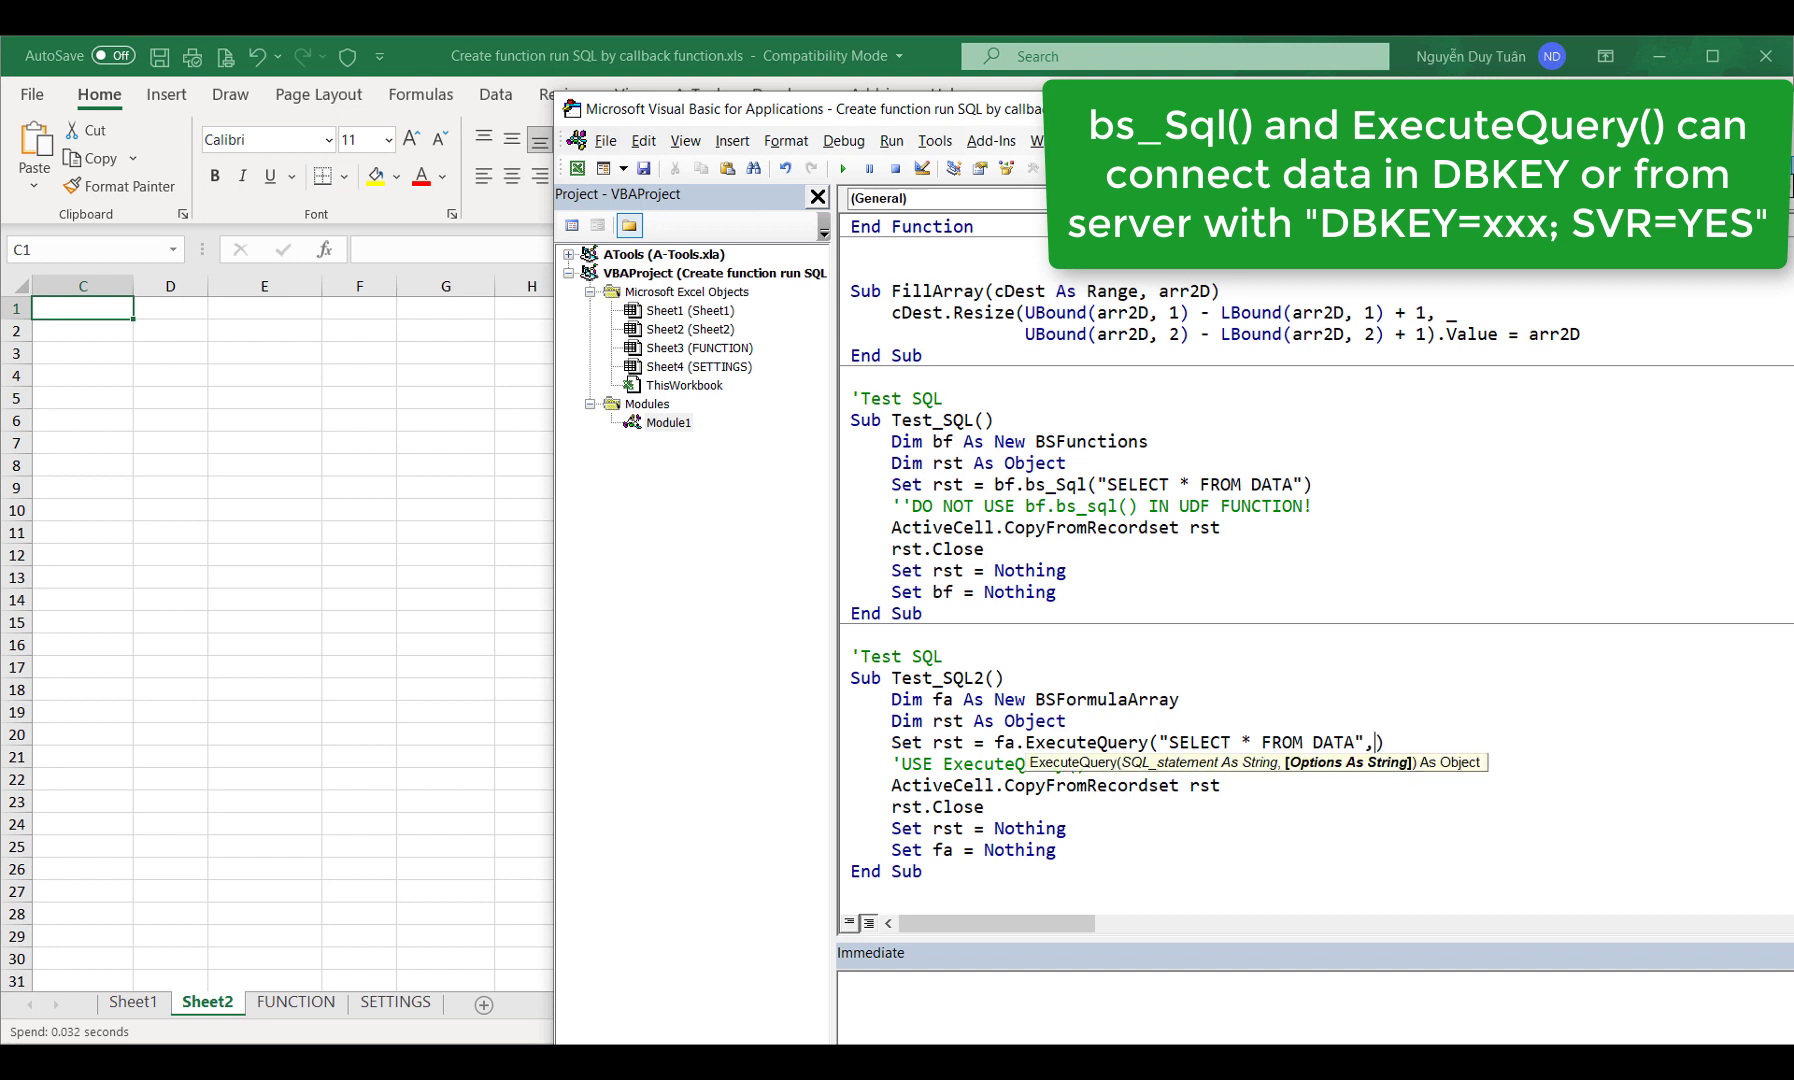
text( "DBKE)
text(Y=MDB)
text(; SVR=Y)
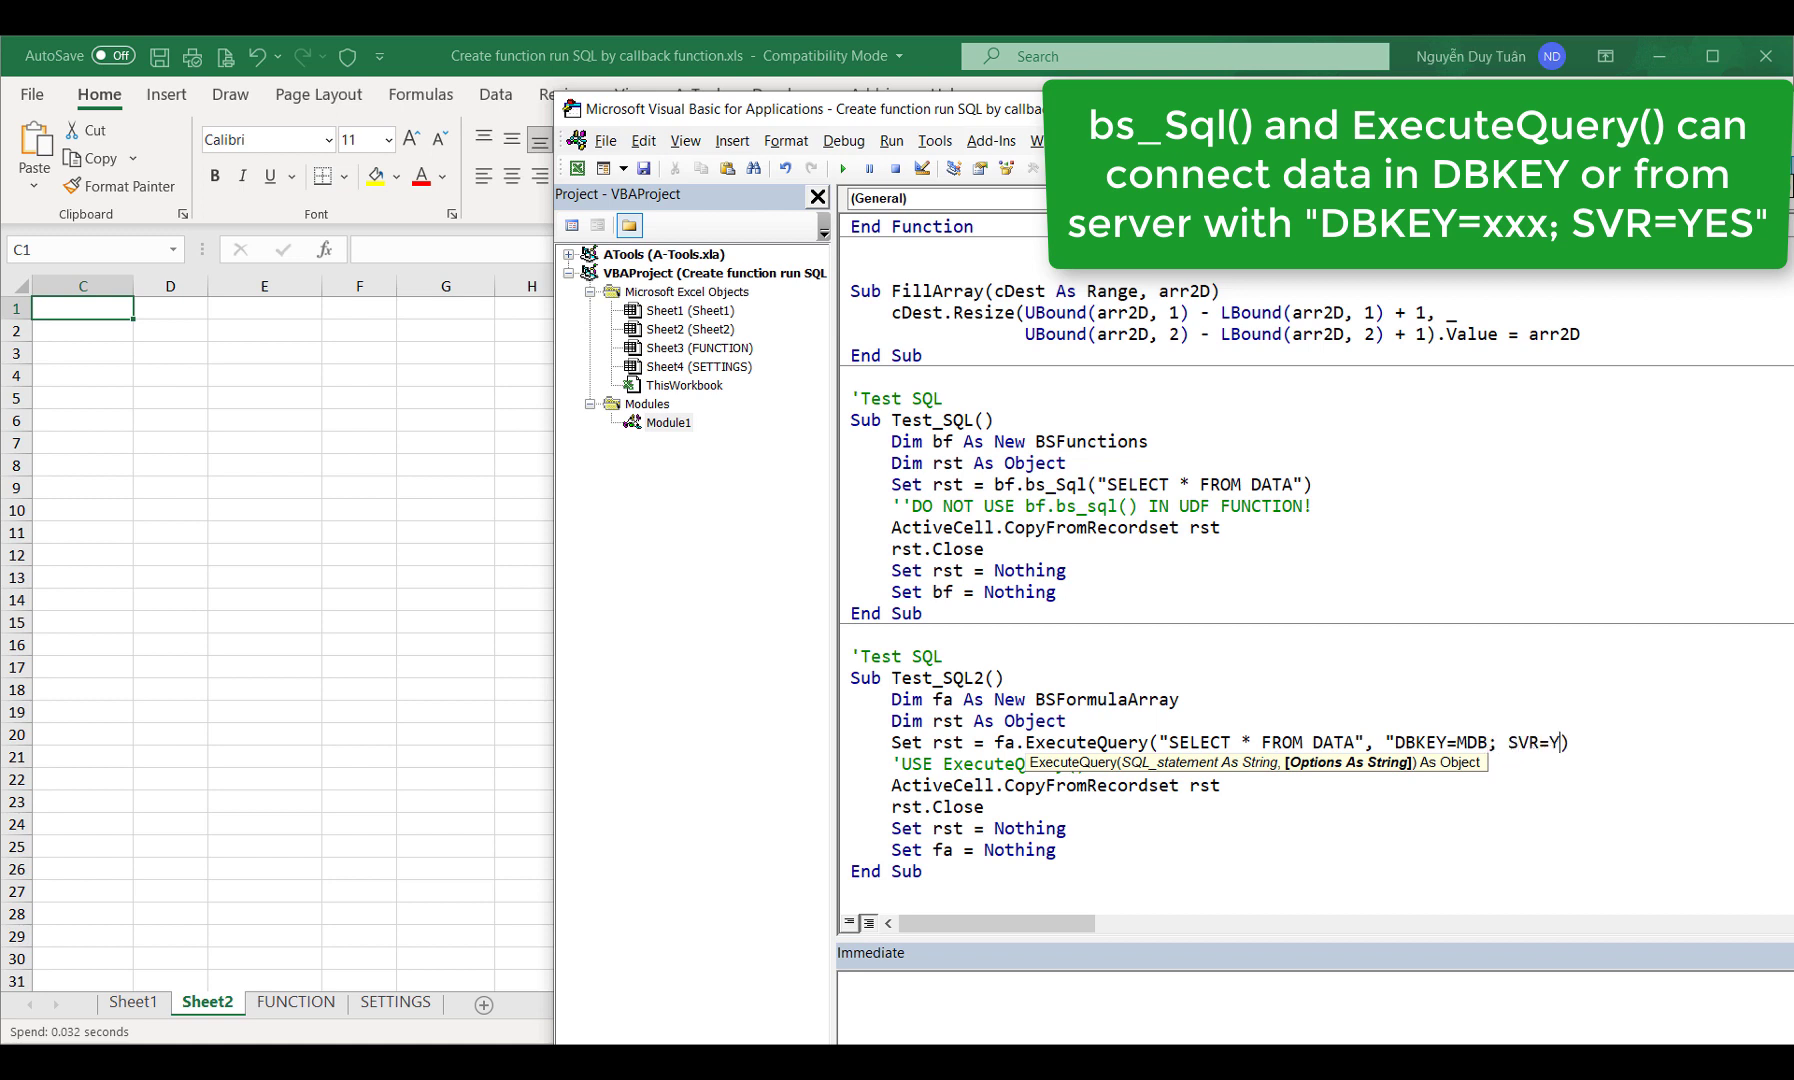
text(ES")
double_click(1334, 742)
text(KHO)
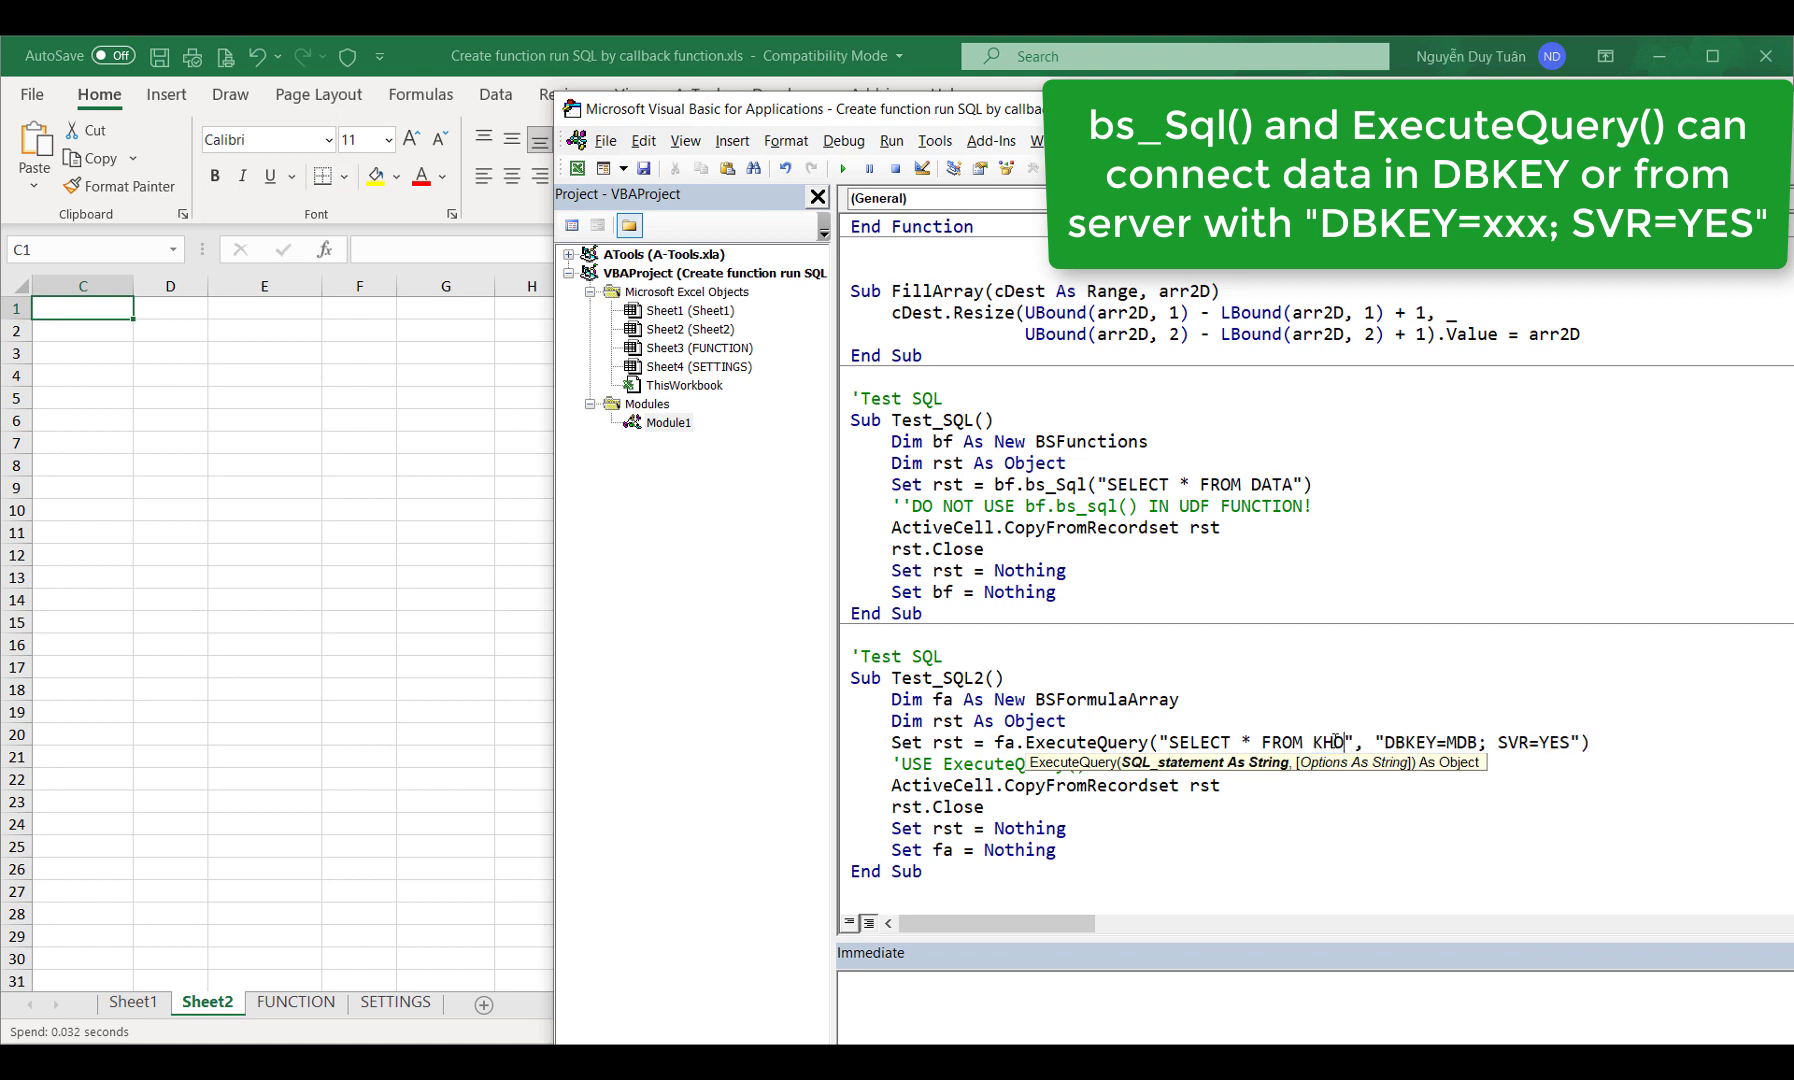
Add the comment 'Get data from server above the query line
key(Home)
key(Return)
key(Up)
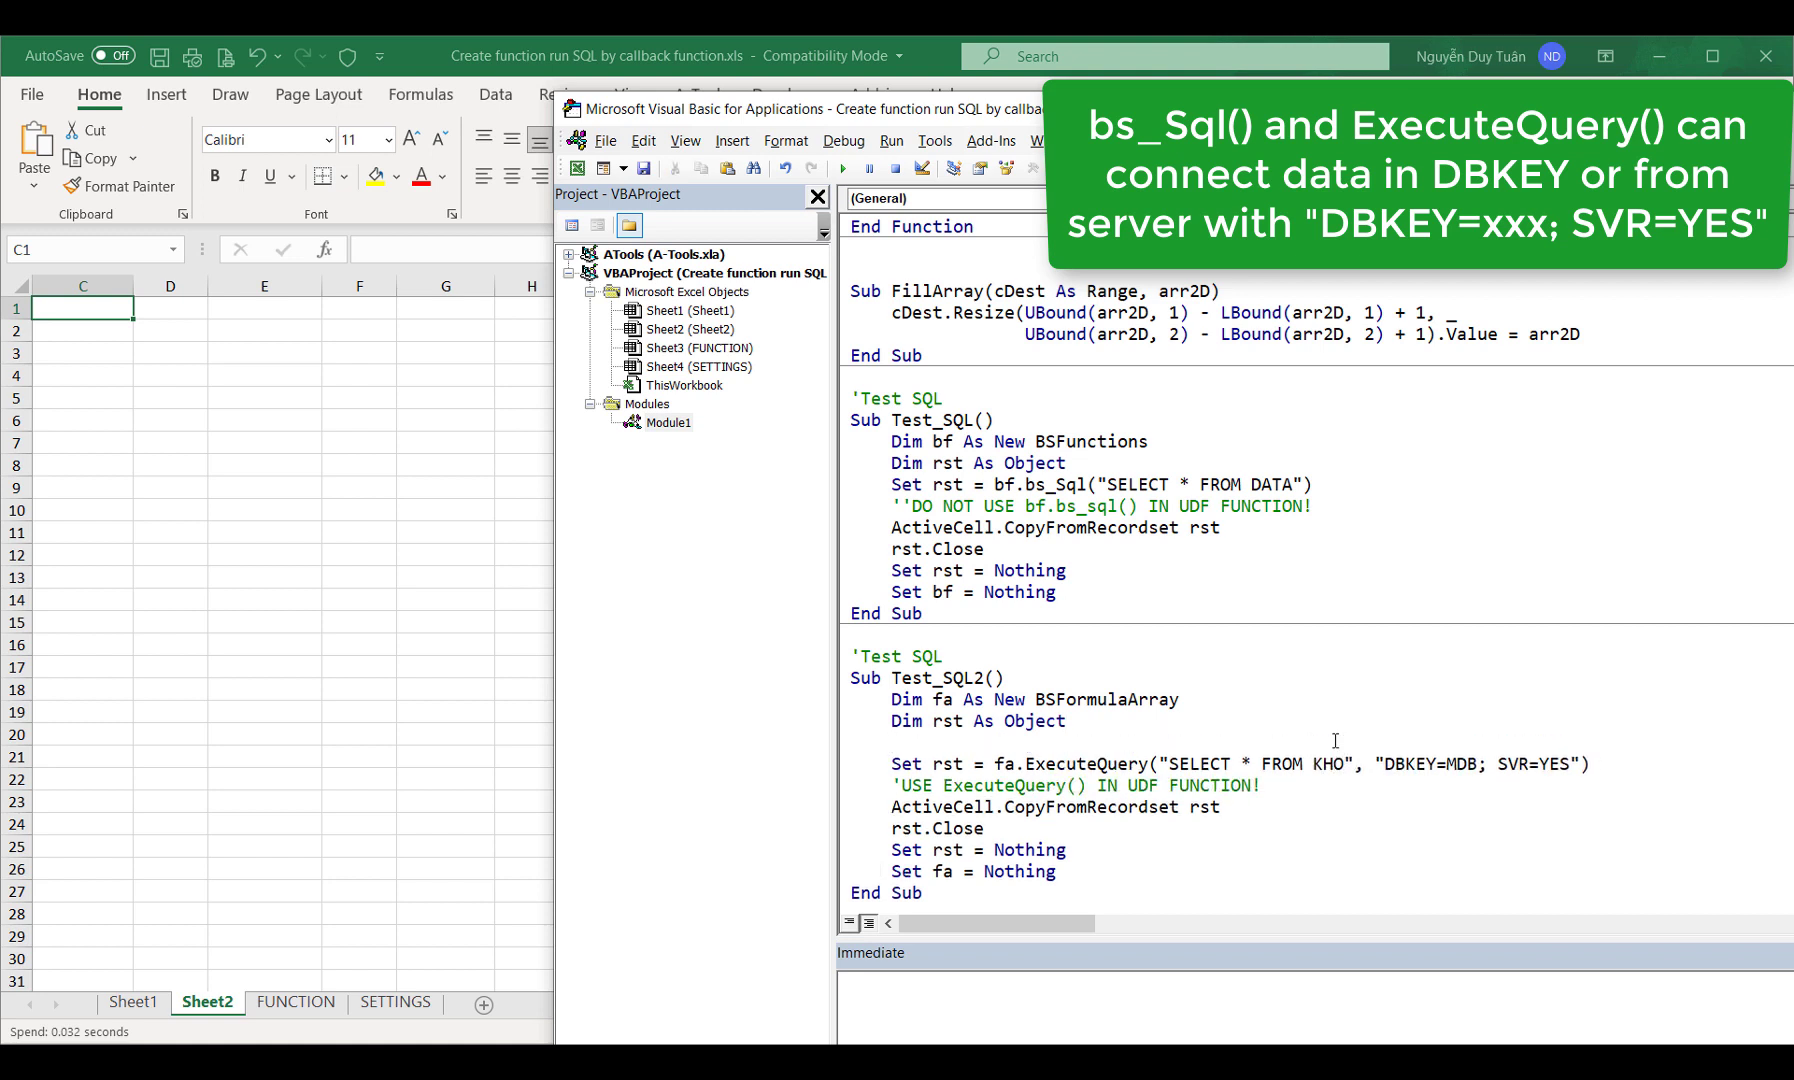
text(Get dât)
key(BackSpace)
key(BackSpace)
key(BackSpace)
text(ata from se)
text(rver)
key(Down)
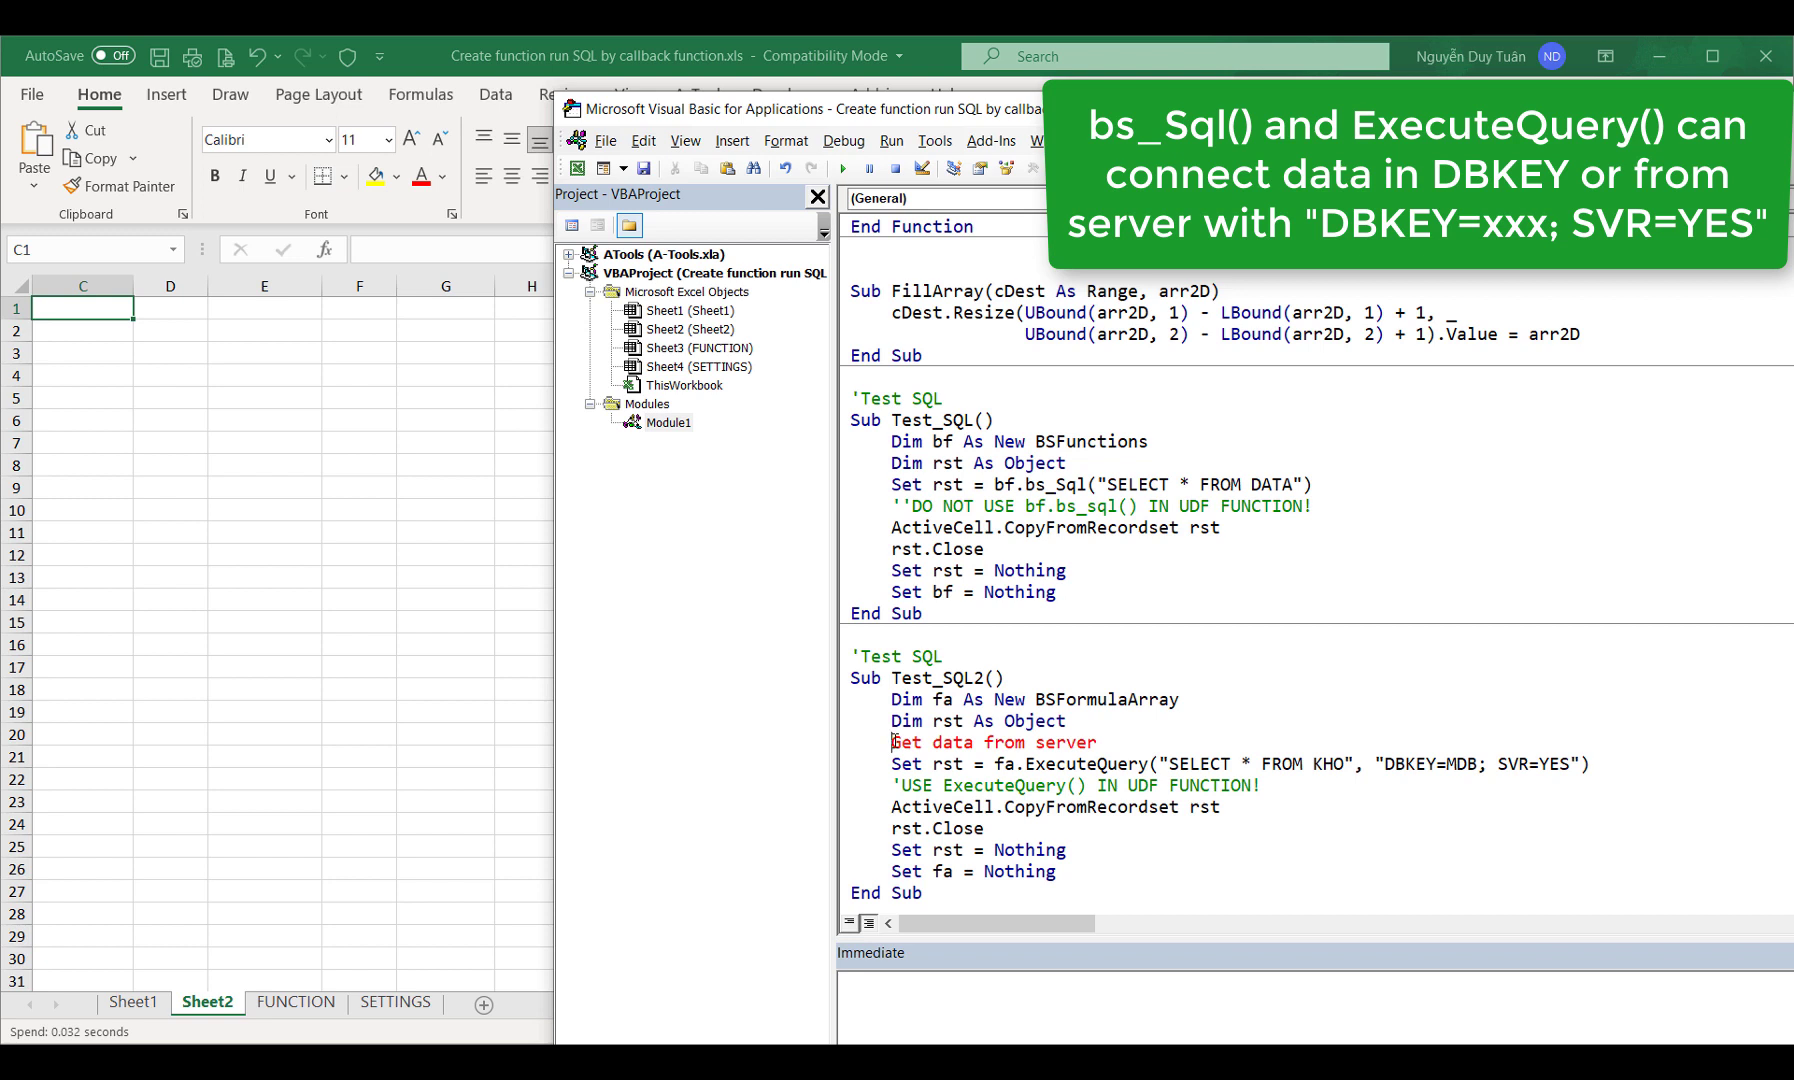
text(')
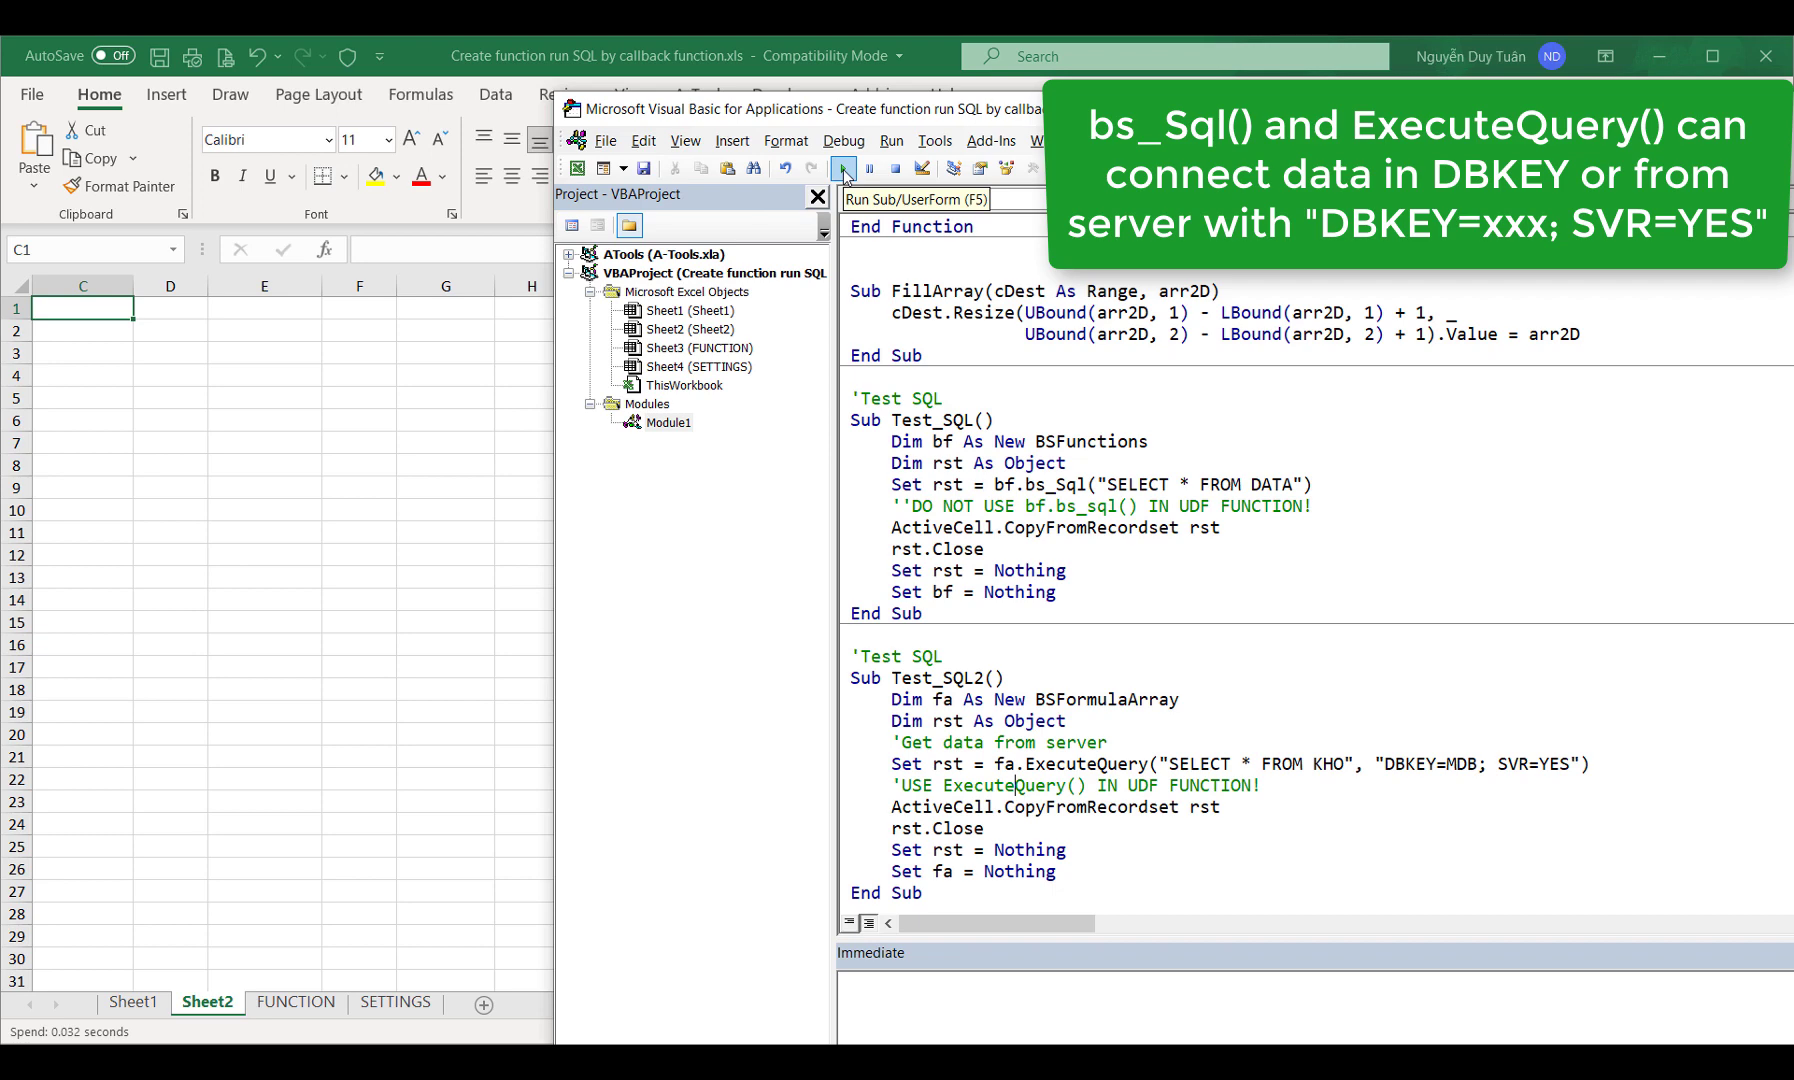
Run Test_SQL2 and connect to the server to load the KHO data into the sheet
click(843, 170)
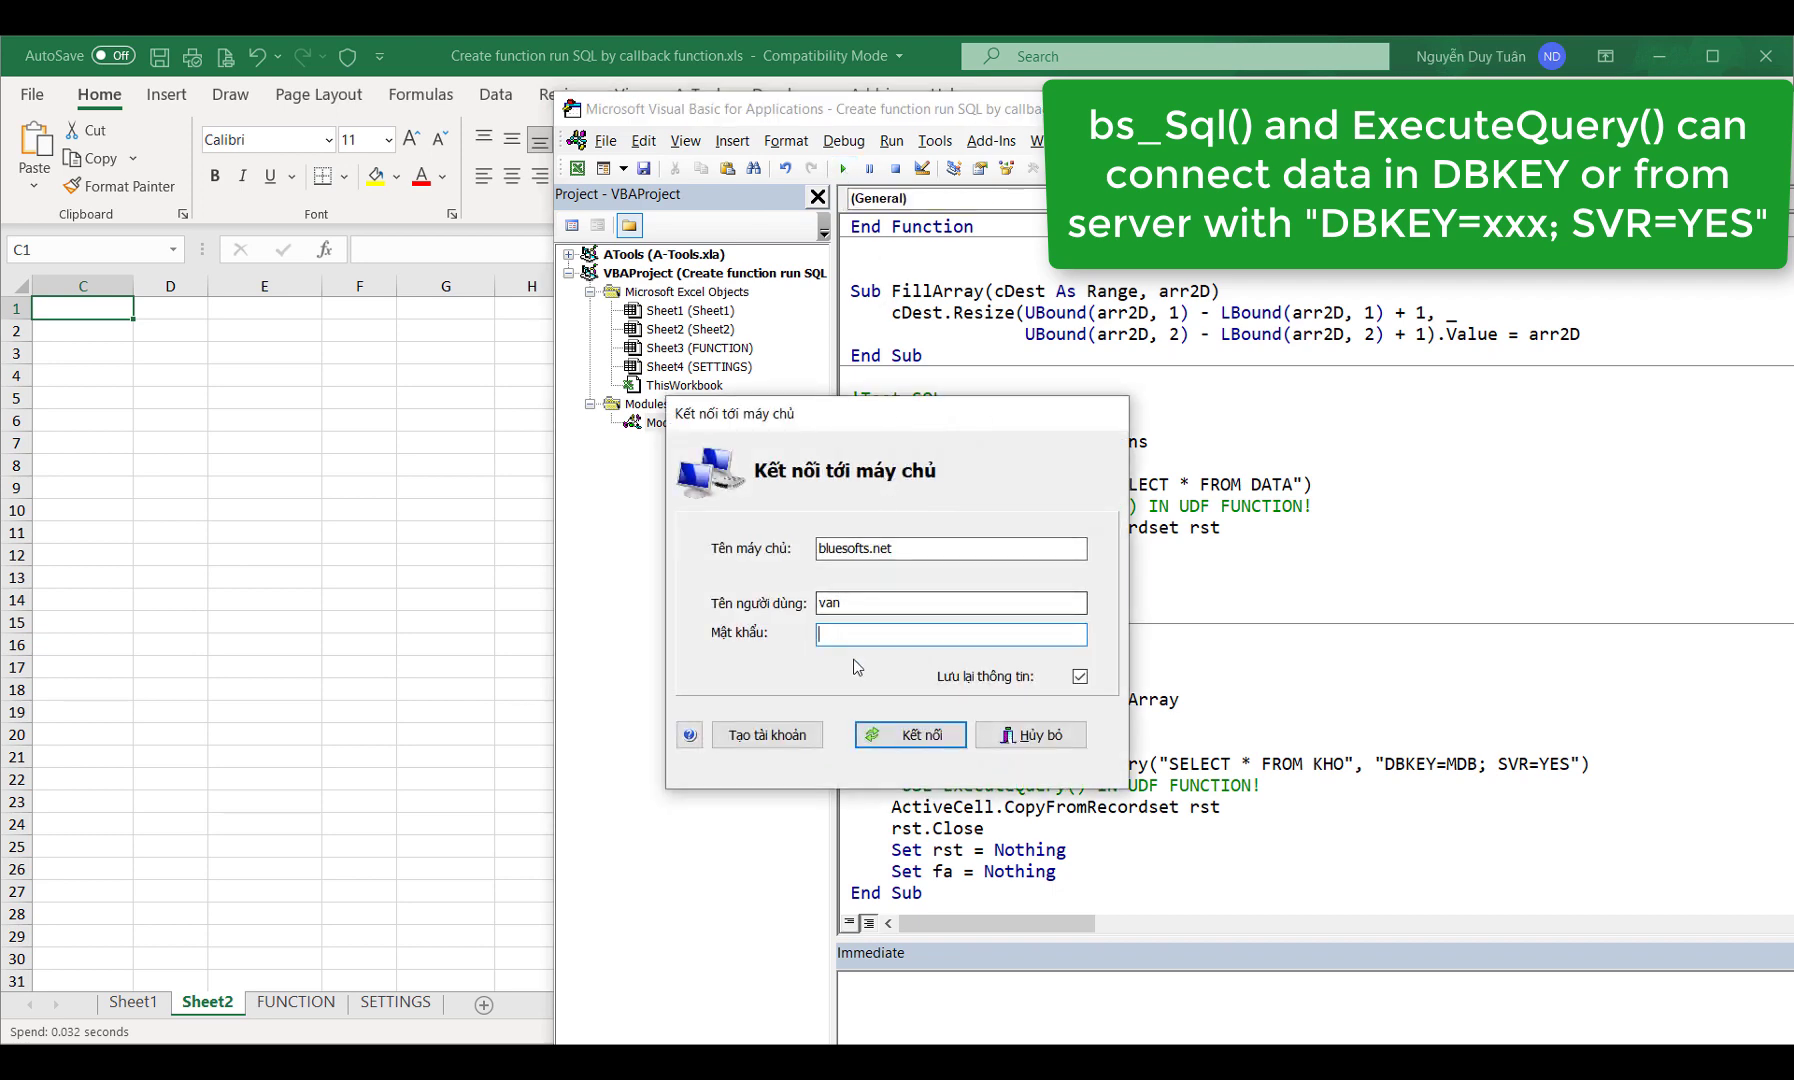
click(905, 737)
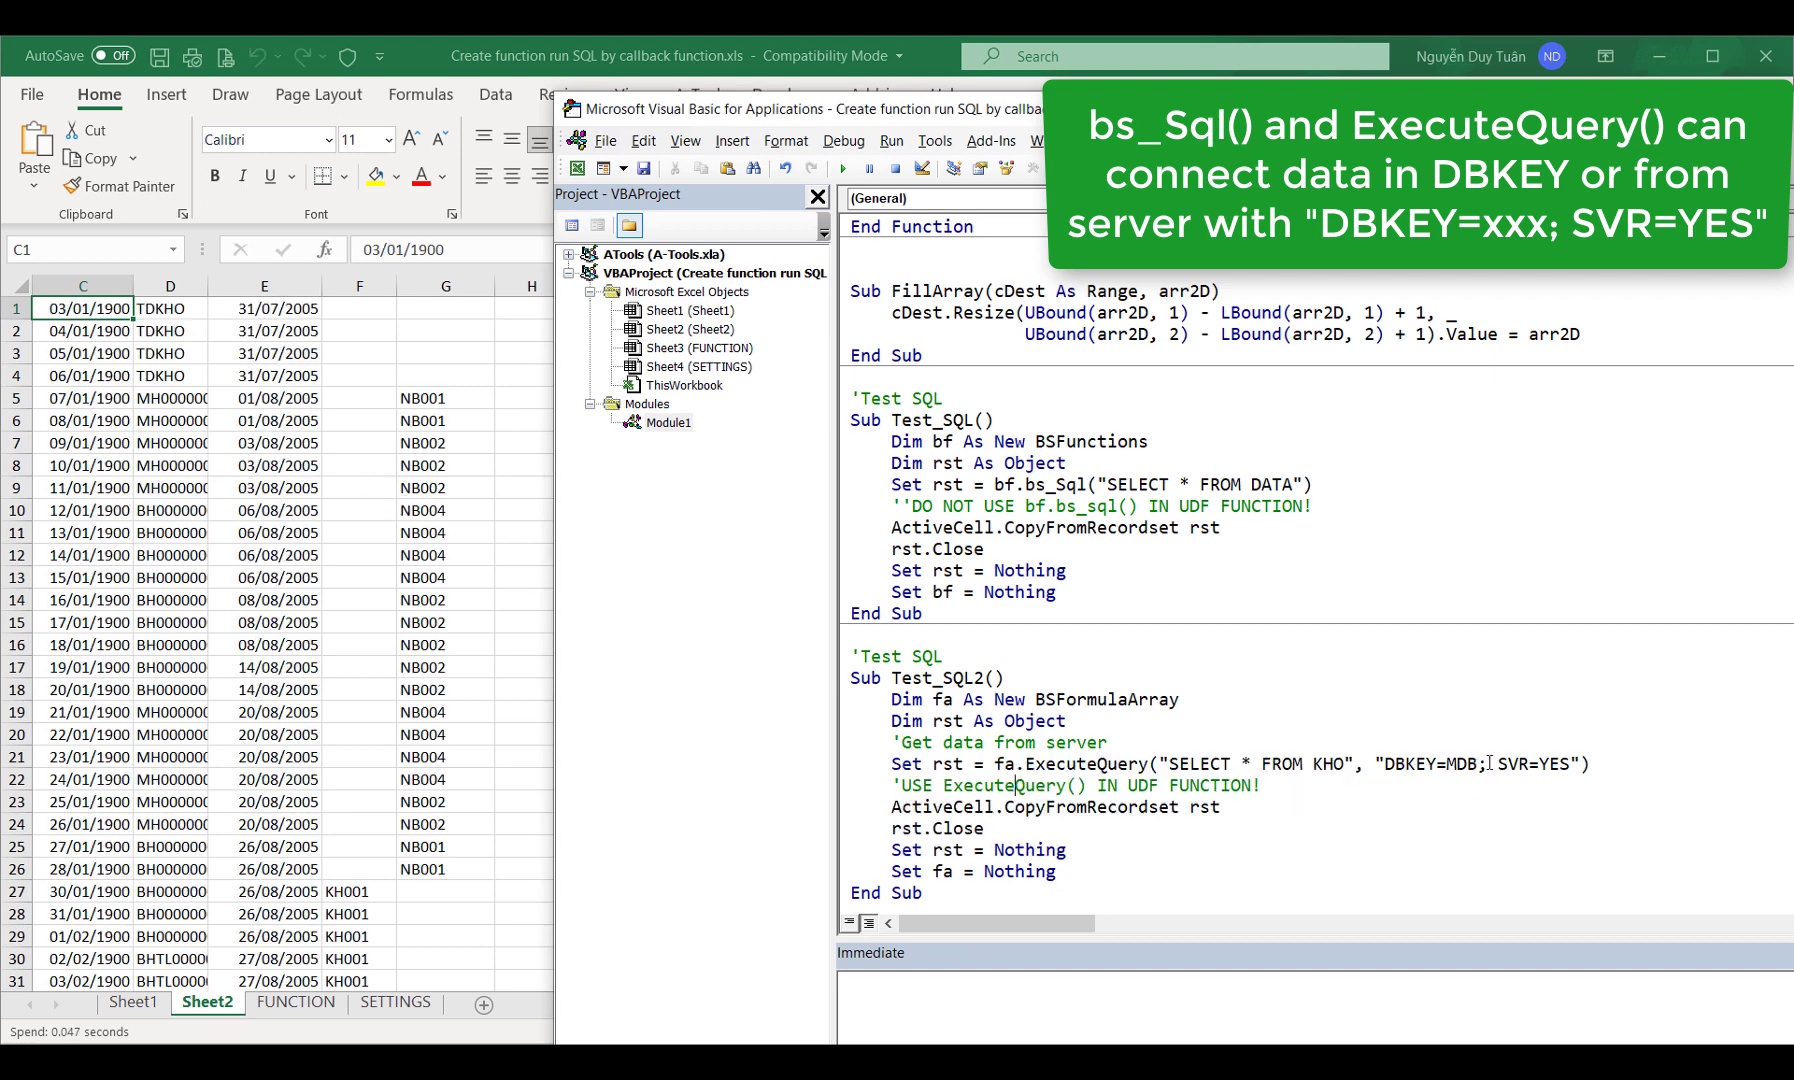
drag(1497, 763, 1576, 763)
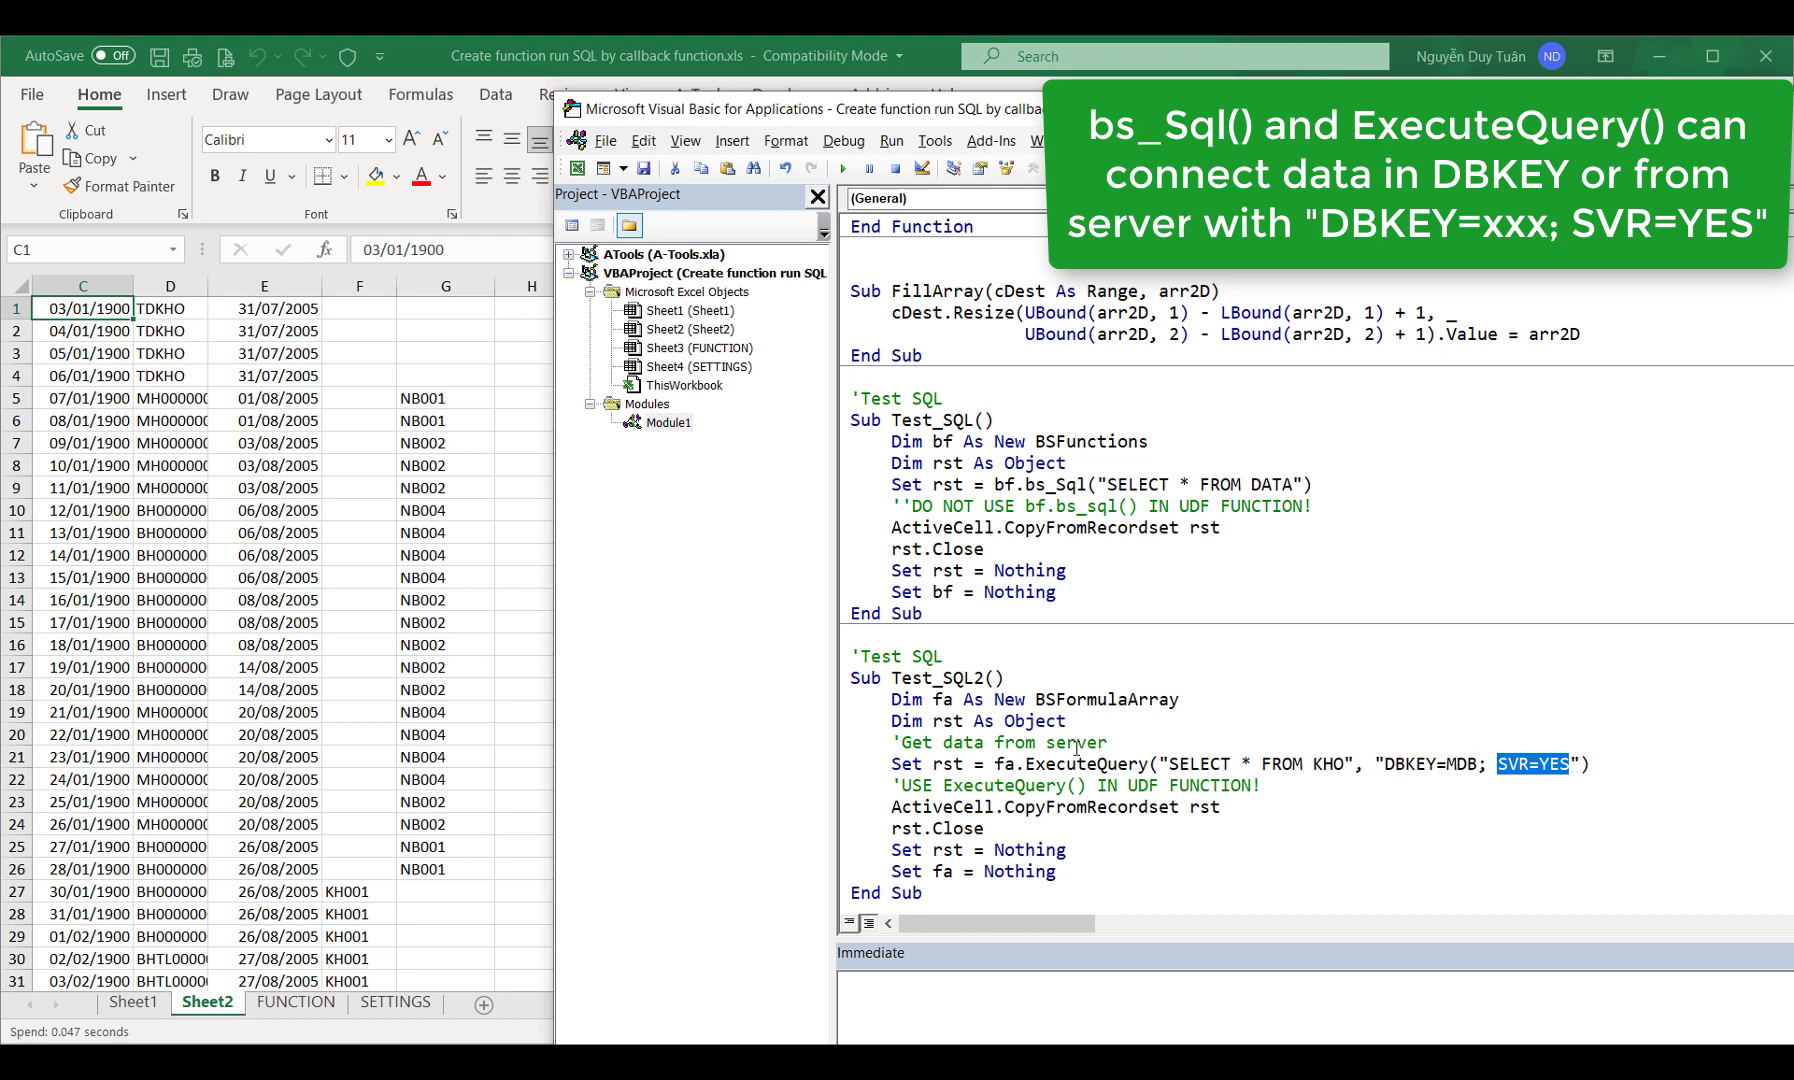
click(937, 722)
In Excel, disconnect from the server via A-Tools > Ngắt kết nối and confirm with Đồng ý
click(122, 447)
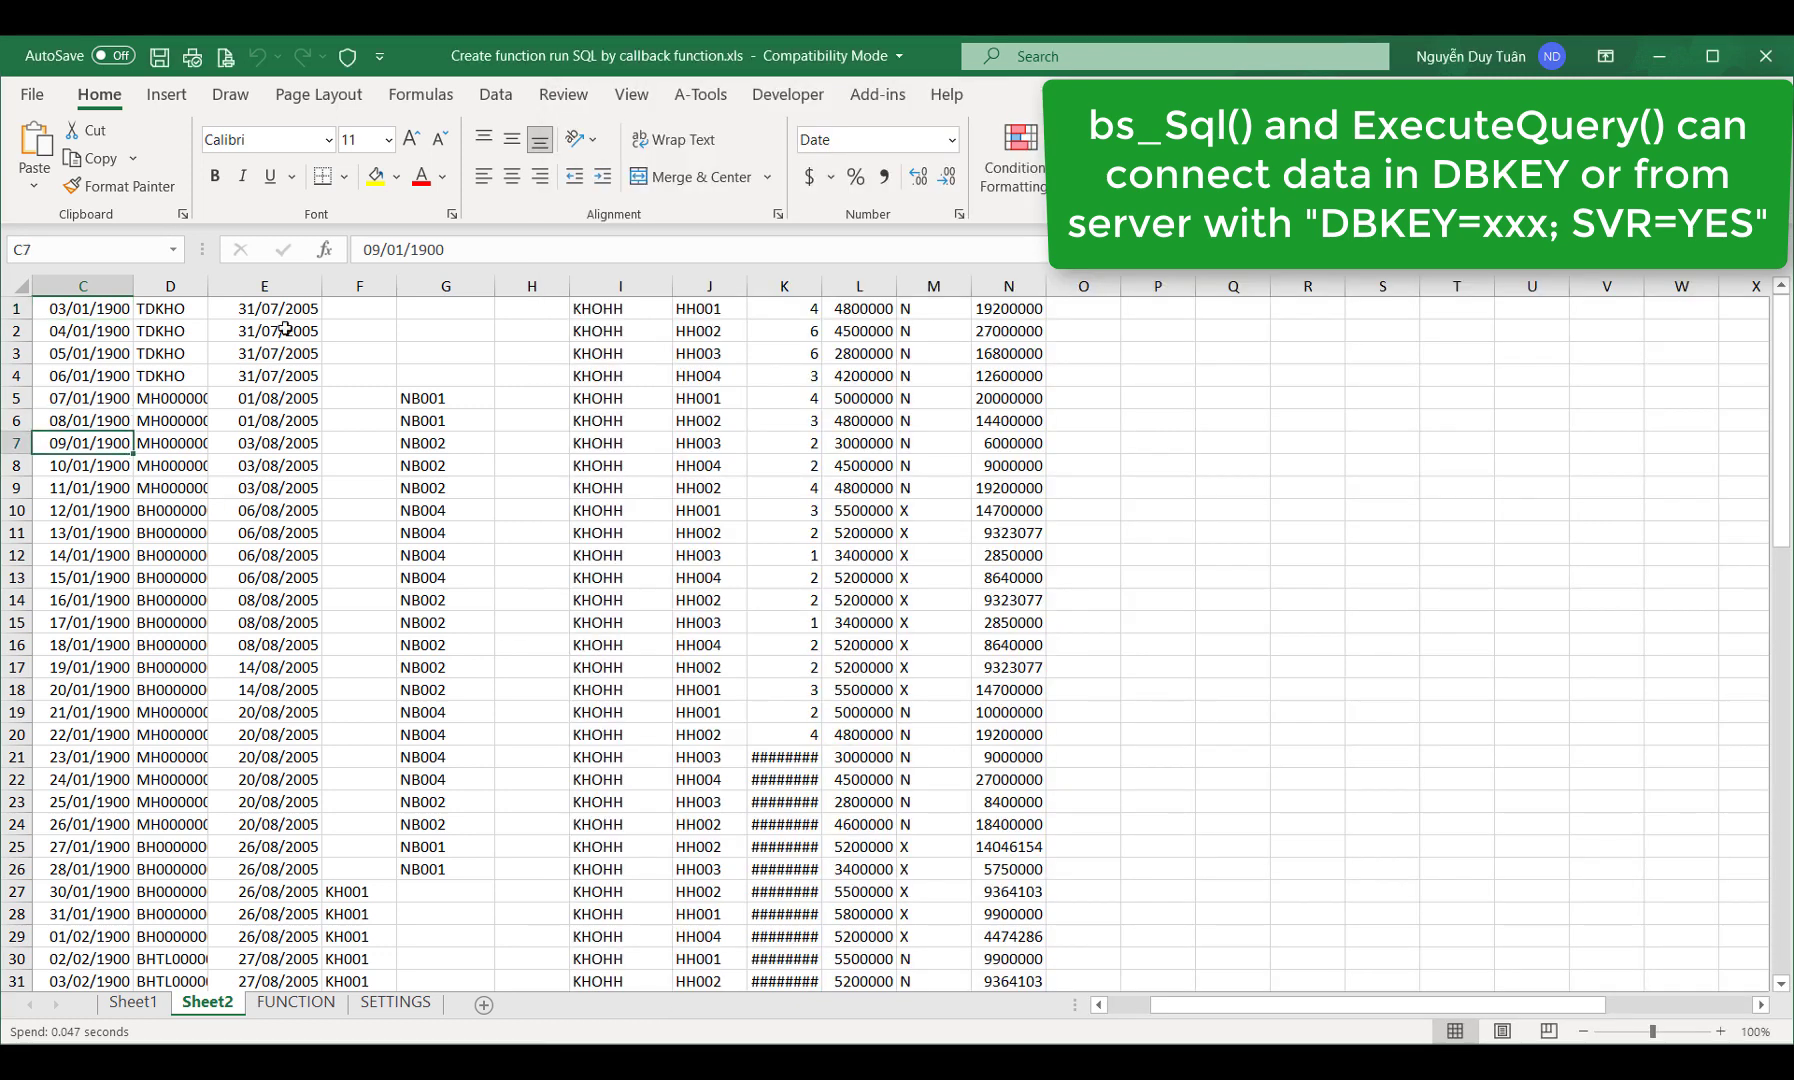
click(700, 94)
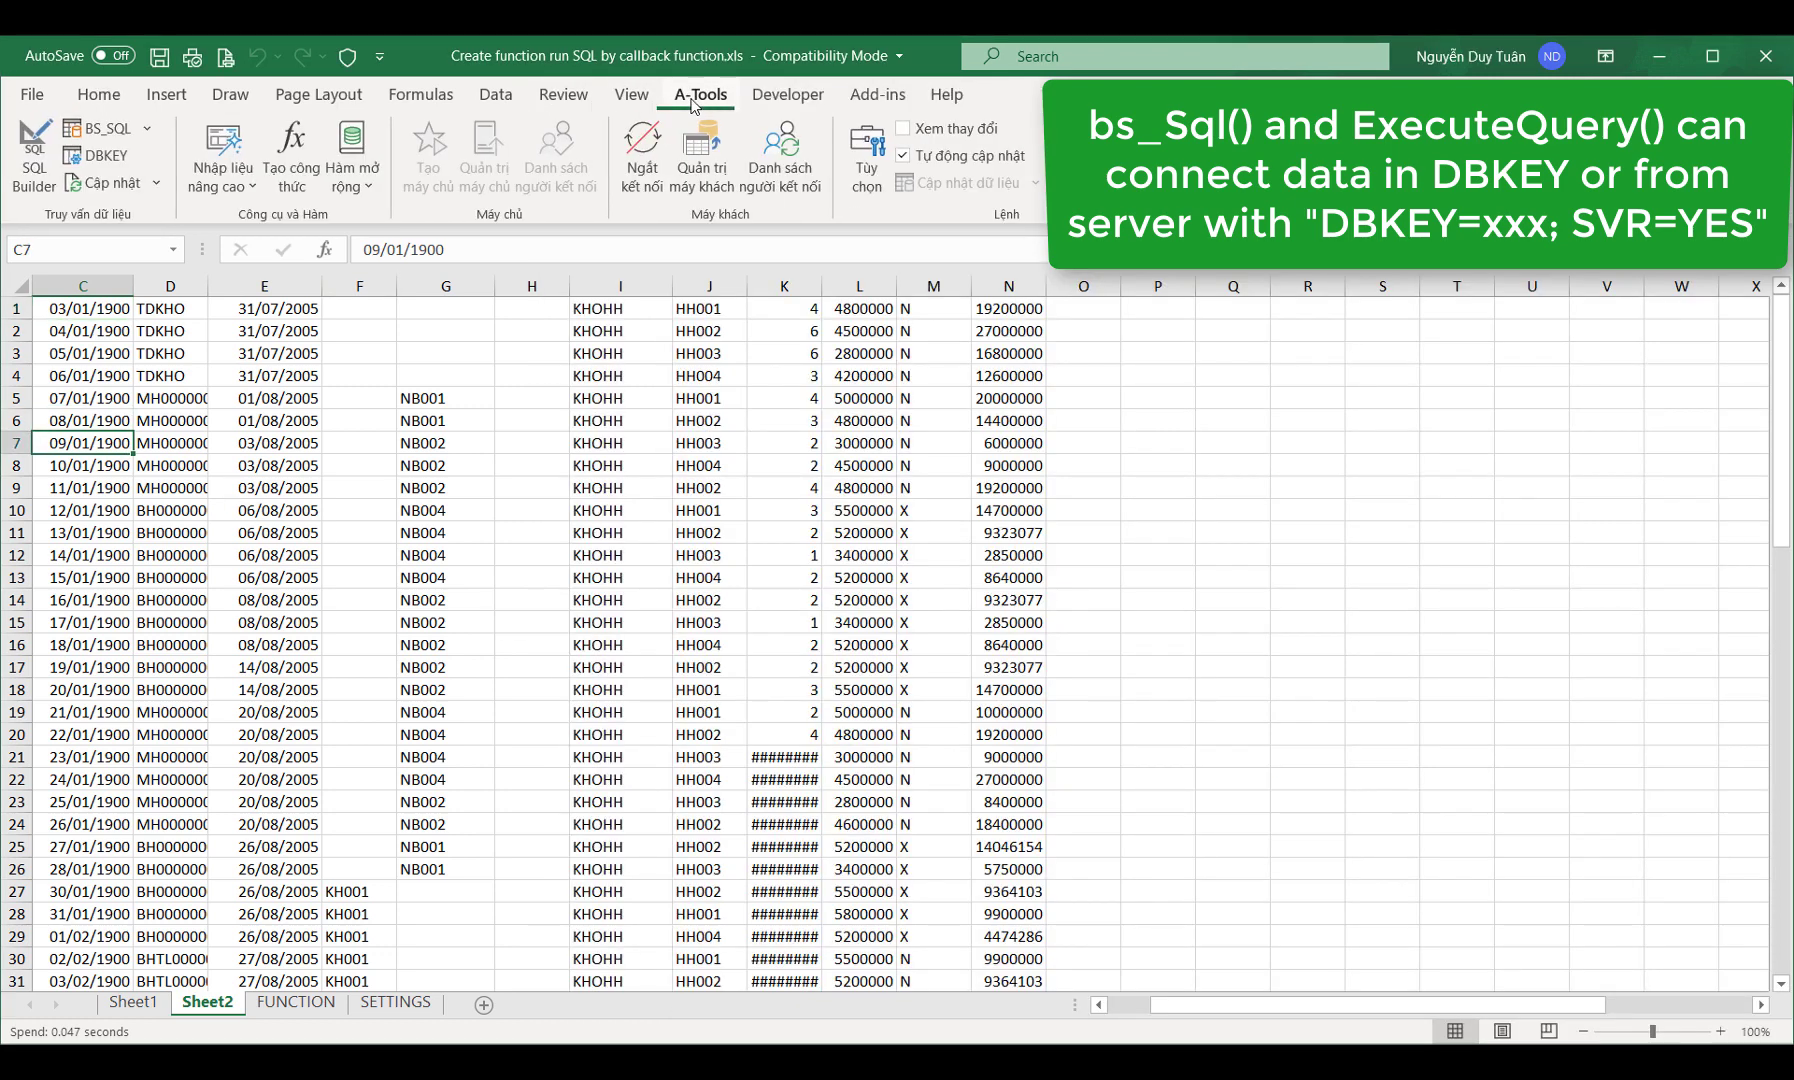
click(649, 170)
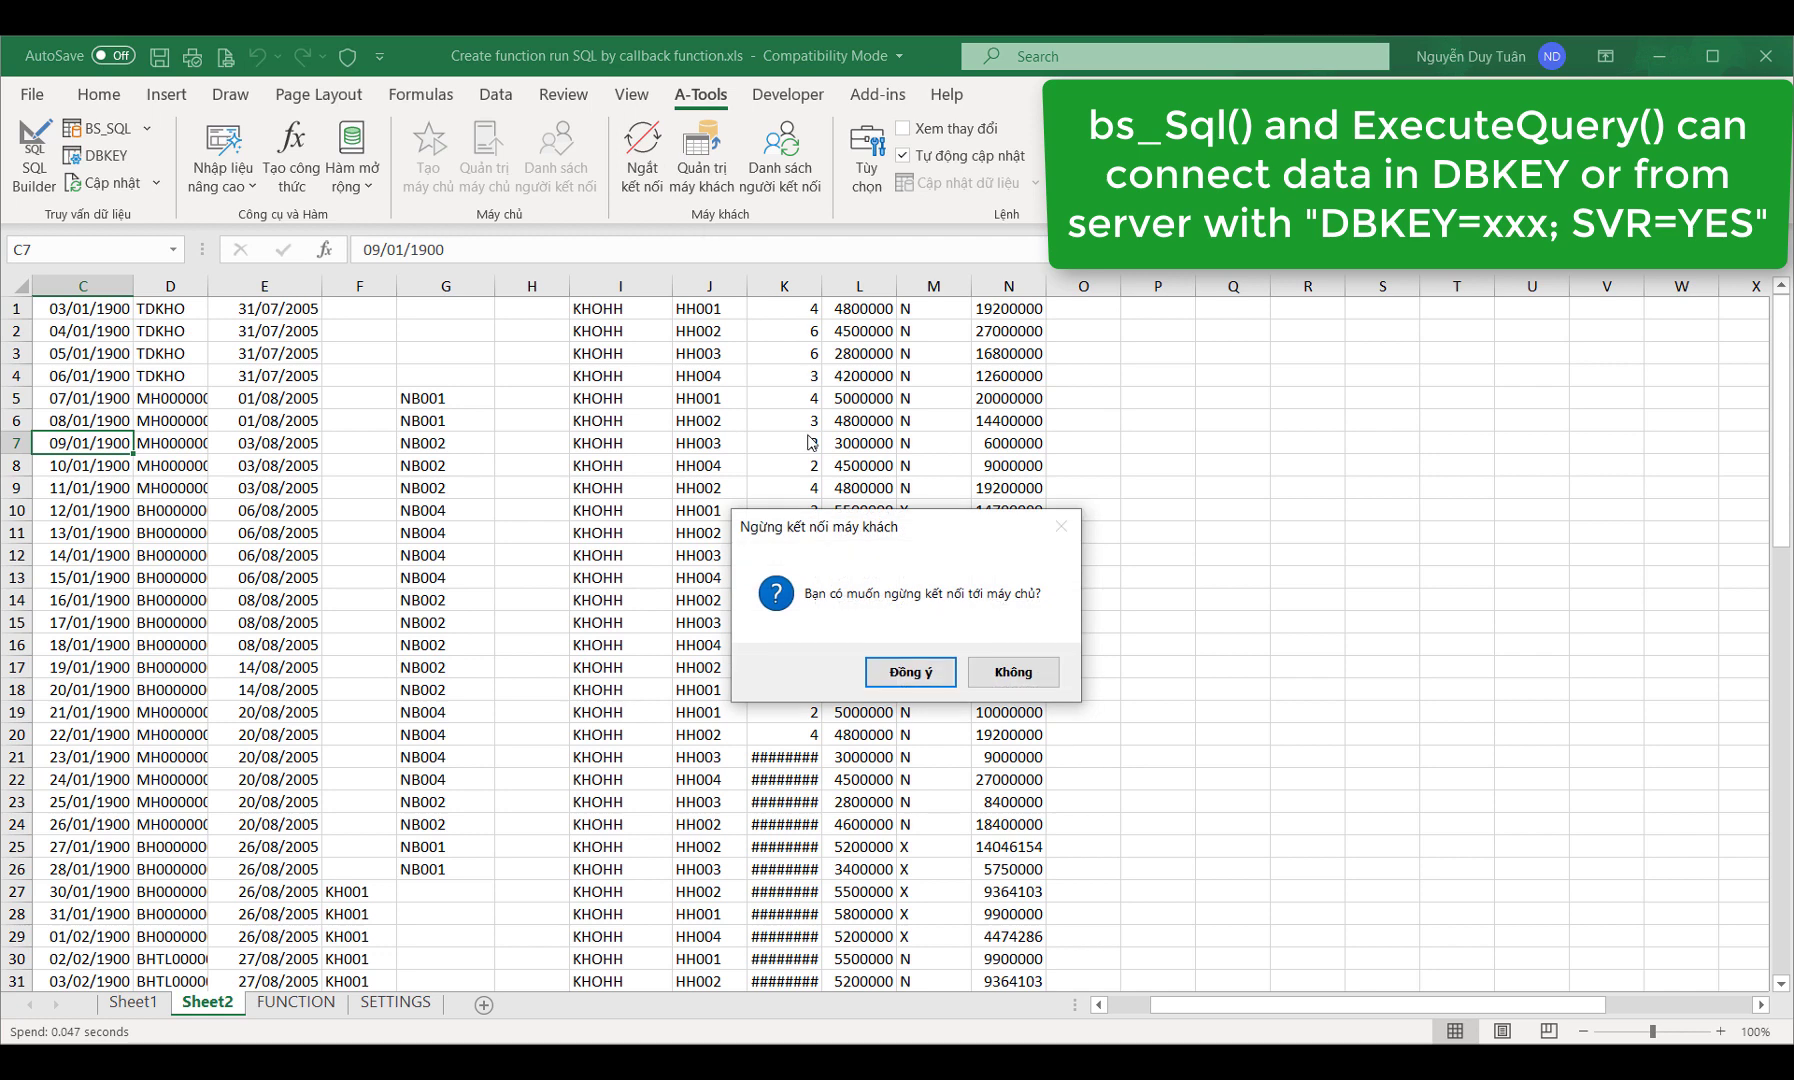
click(895, 676)
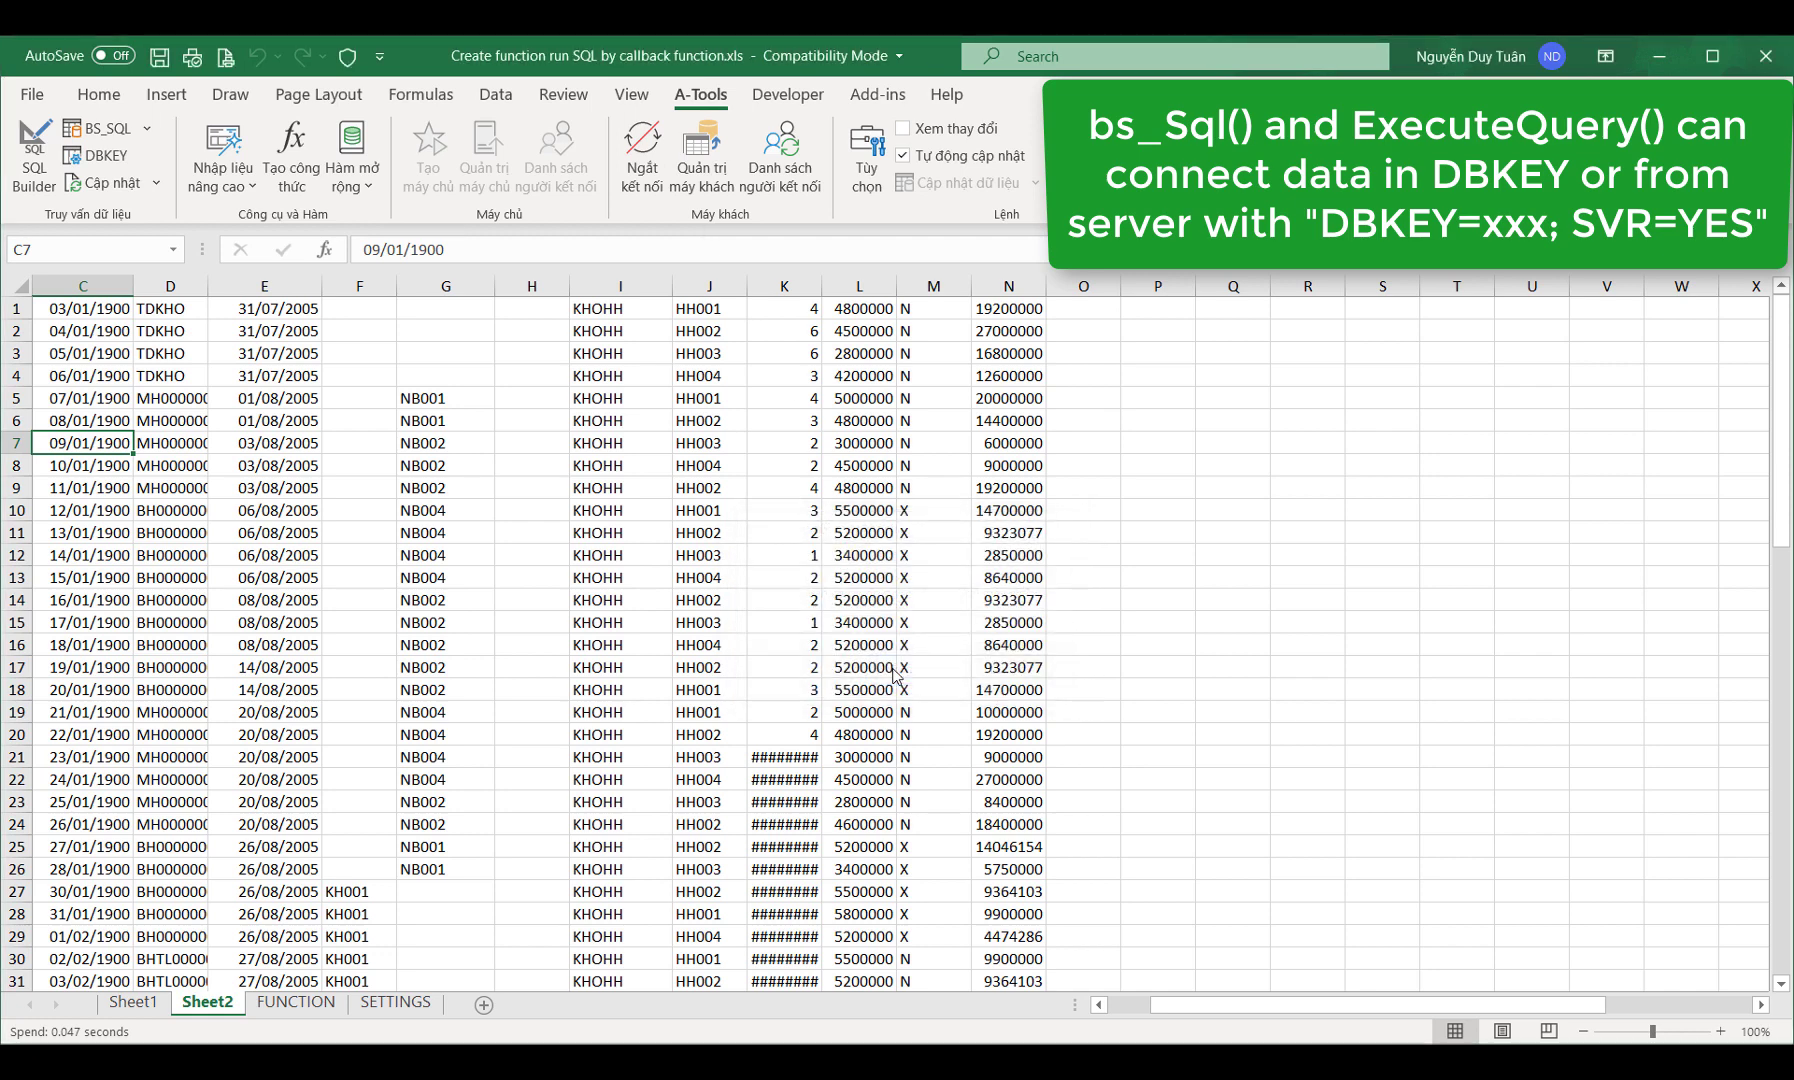
Delete all fetched results from Sheet2, then return to the VBA editor
click(12, 283)
key(Delete)
click(68, 326)
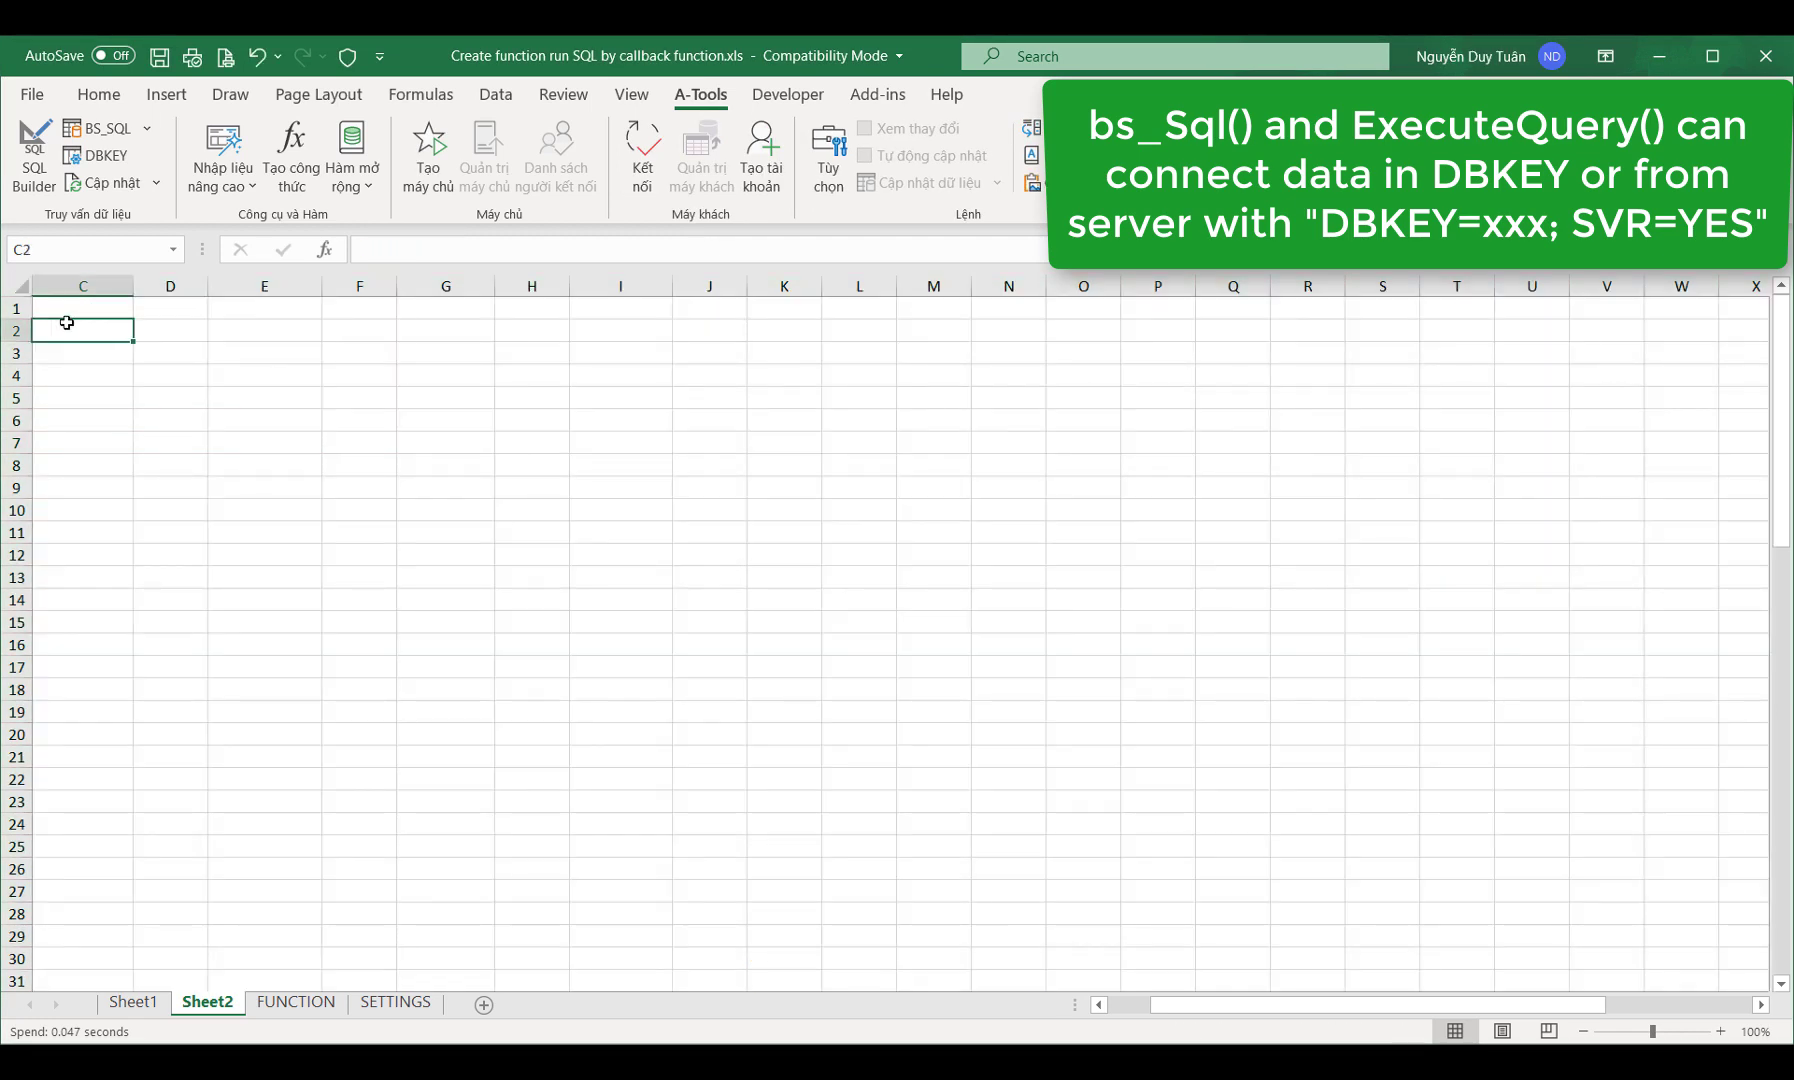
key(alt+F11)
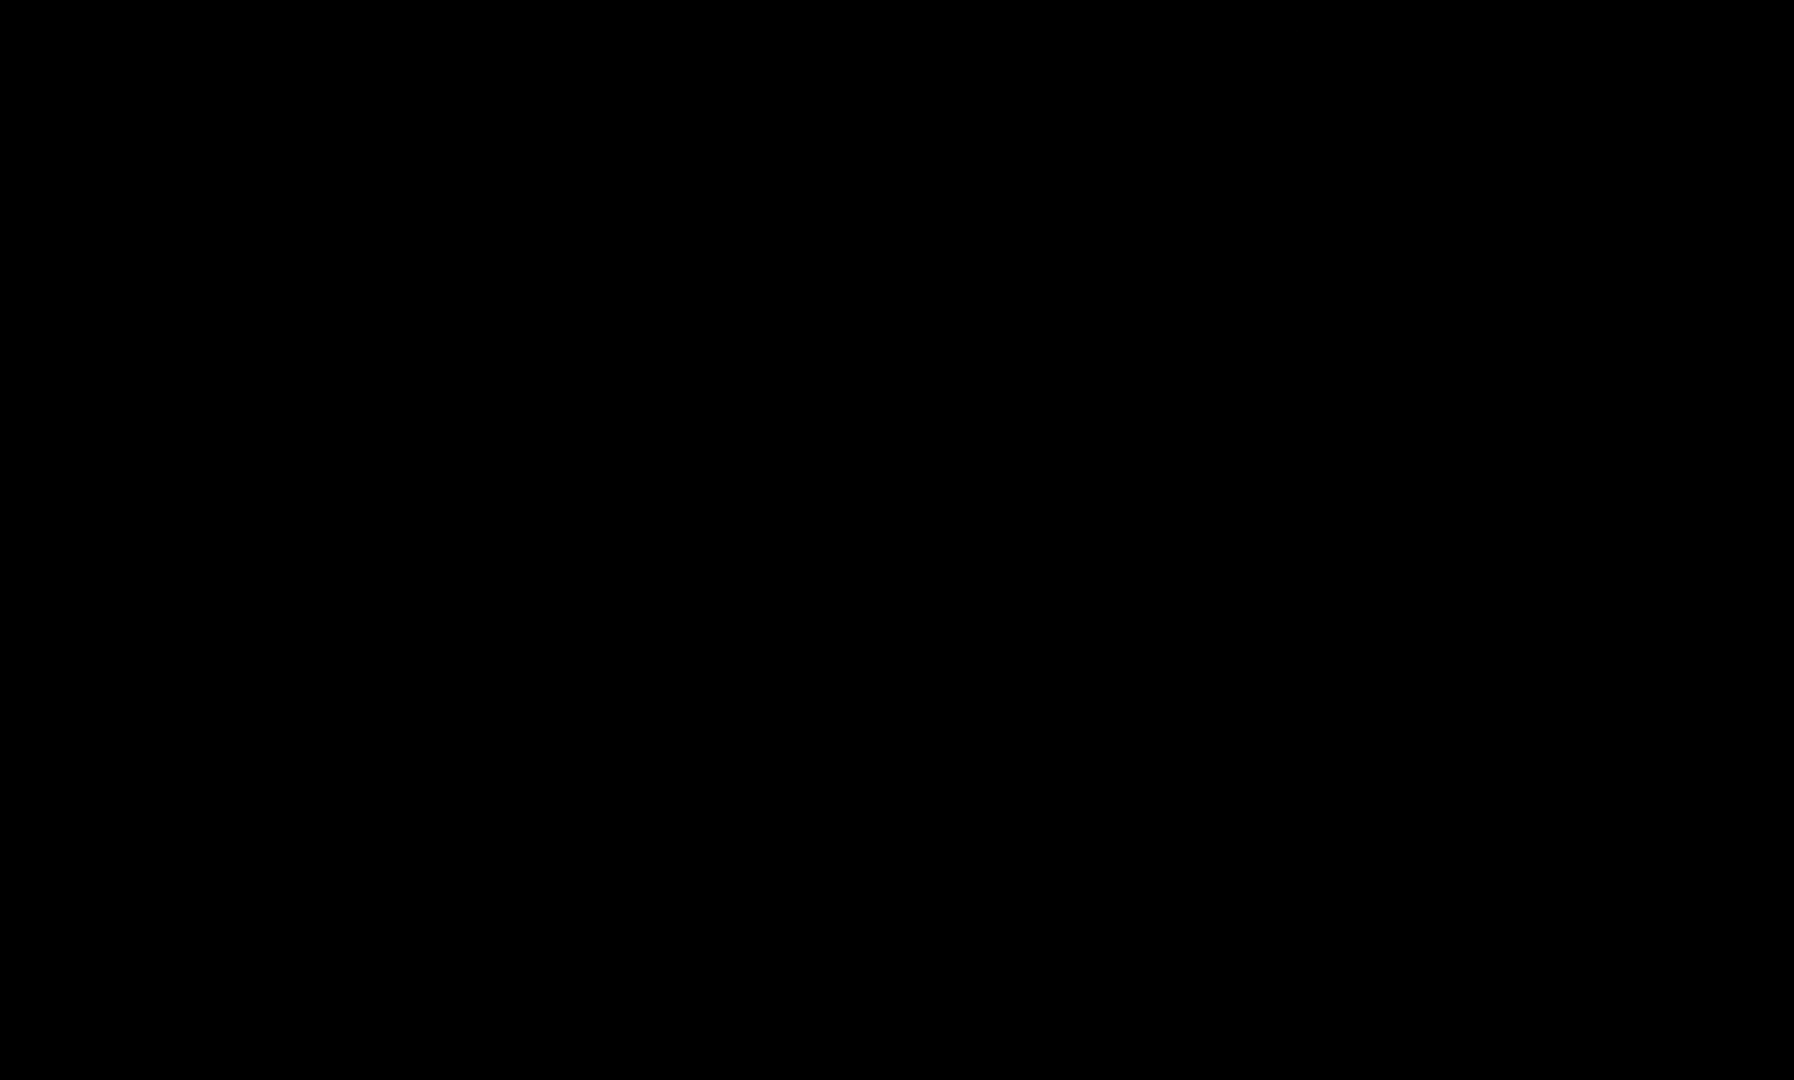